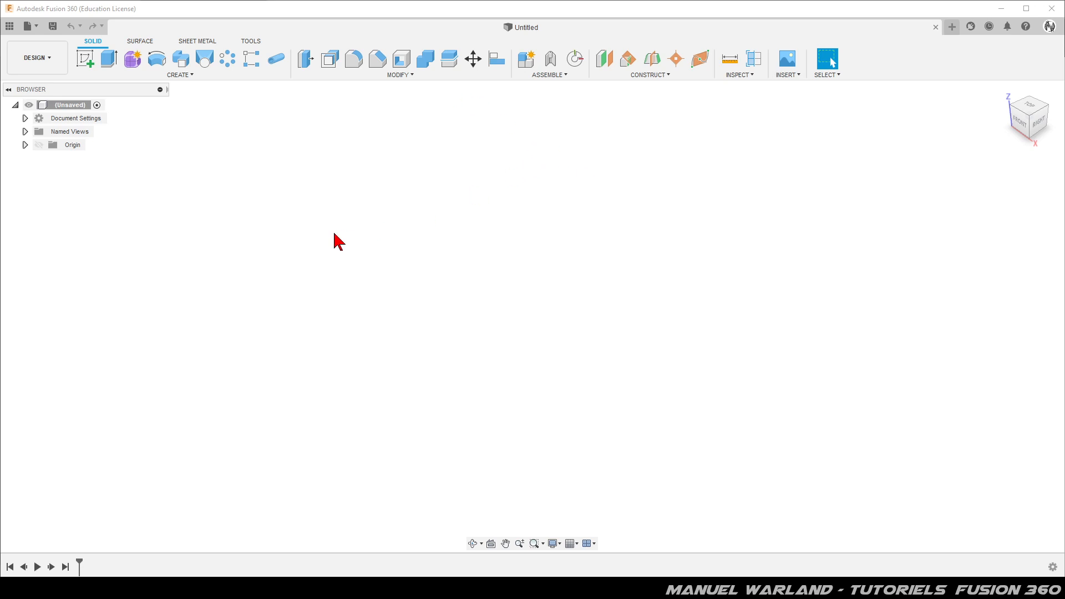
# Sketch a 100 × 100 mm center rectangle on the horizontal XY plane, centred on the origin, and finish the sketch.
pyautogui.click(85, 60)
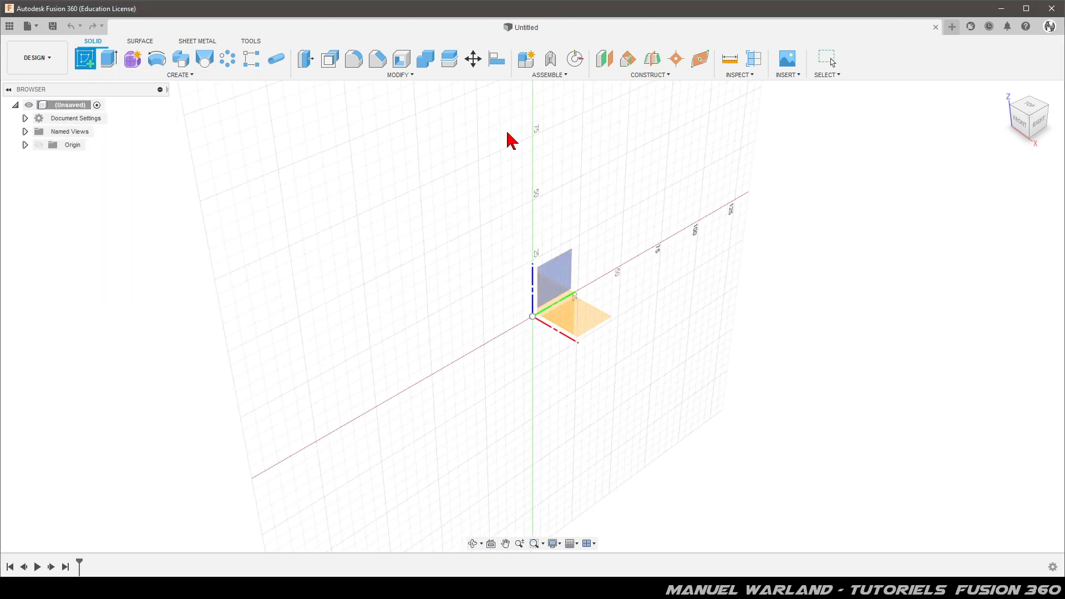
pyautogui.click(594, 326)
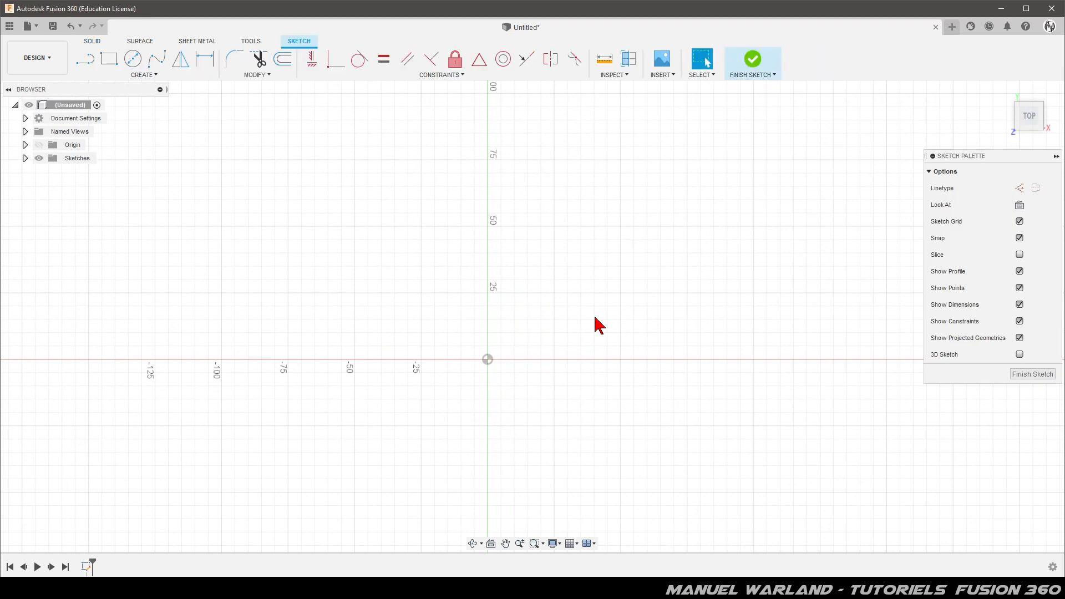
pyautogui.click(140, 75)
pyautogui.moveTo(97, 100)
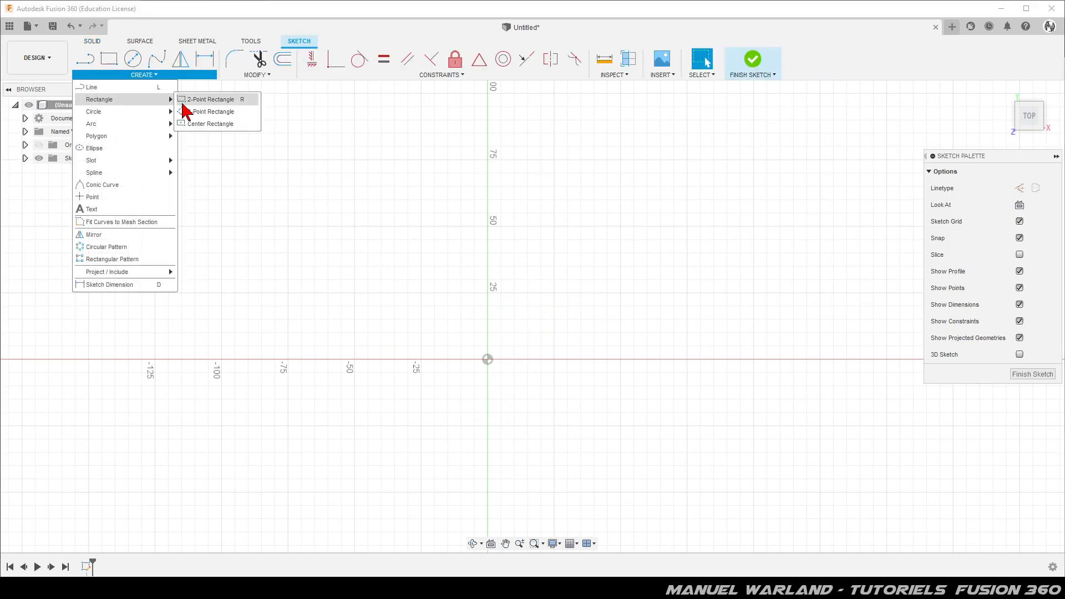
pyautogui.click(214, 124)
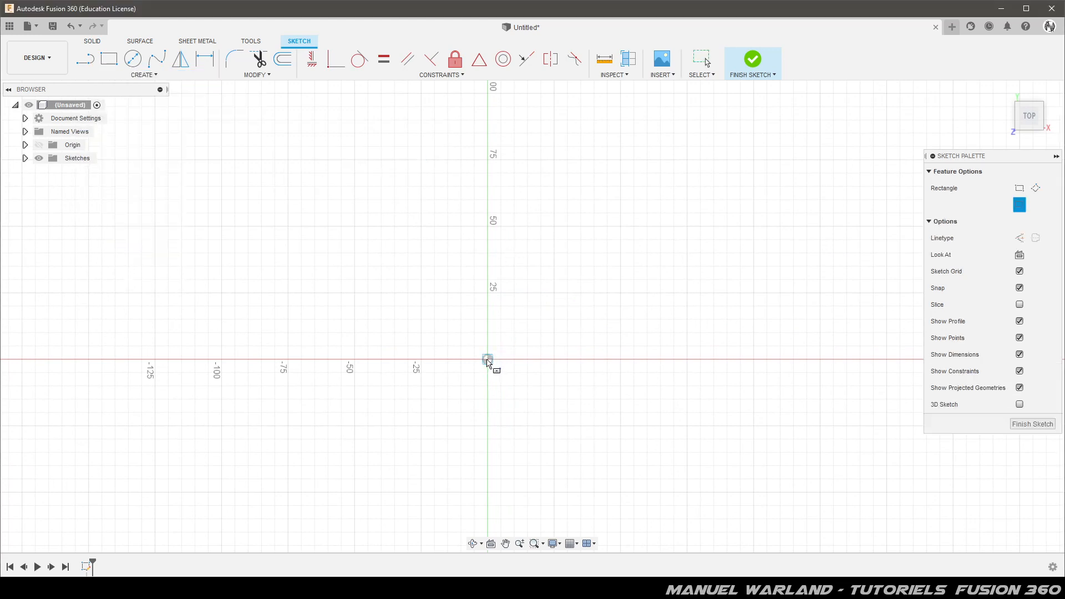
pyautogui.click(487, 359)
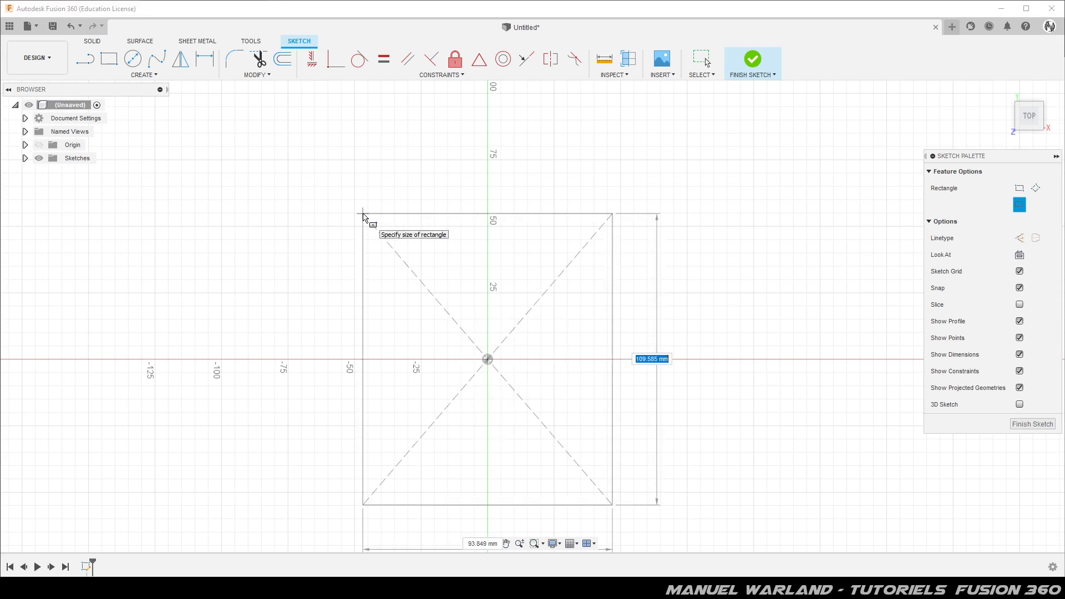
pyautogui.write('100')
pyautogui.press('Tab')
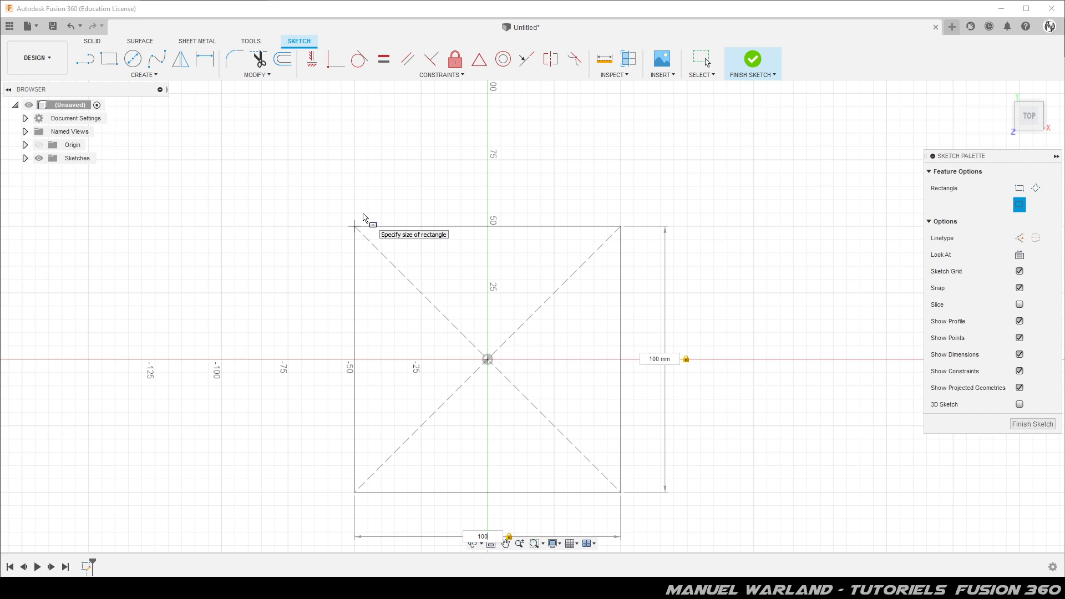
pyautogui.press('Return')
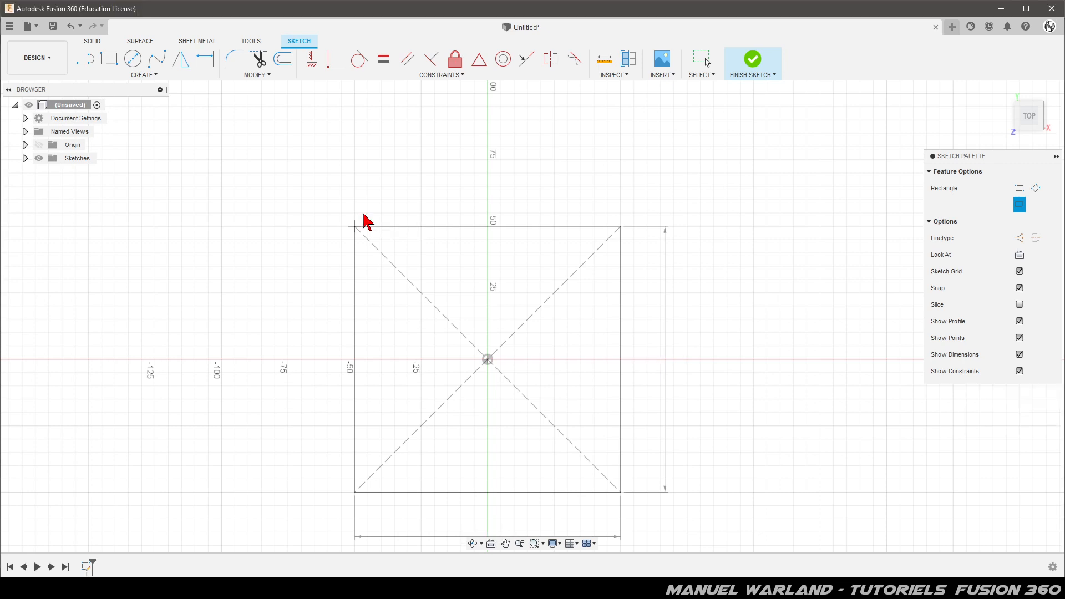
pyautogui.press('Escape')
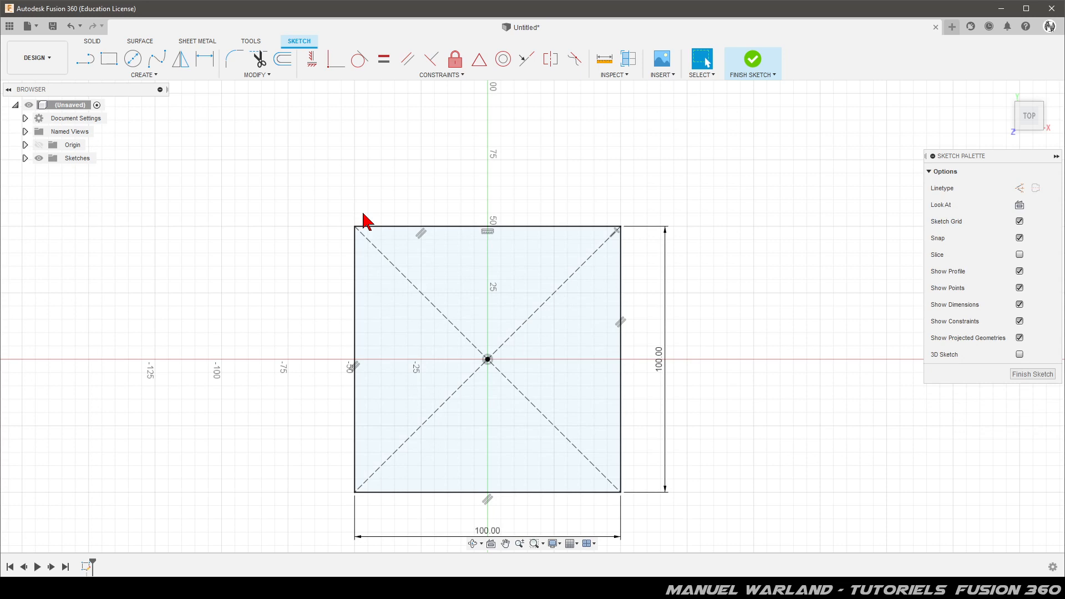
pyautogui.click(1029, 376)
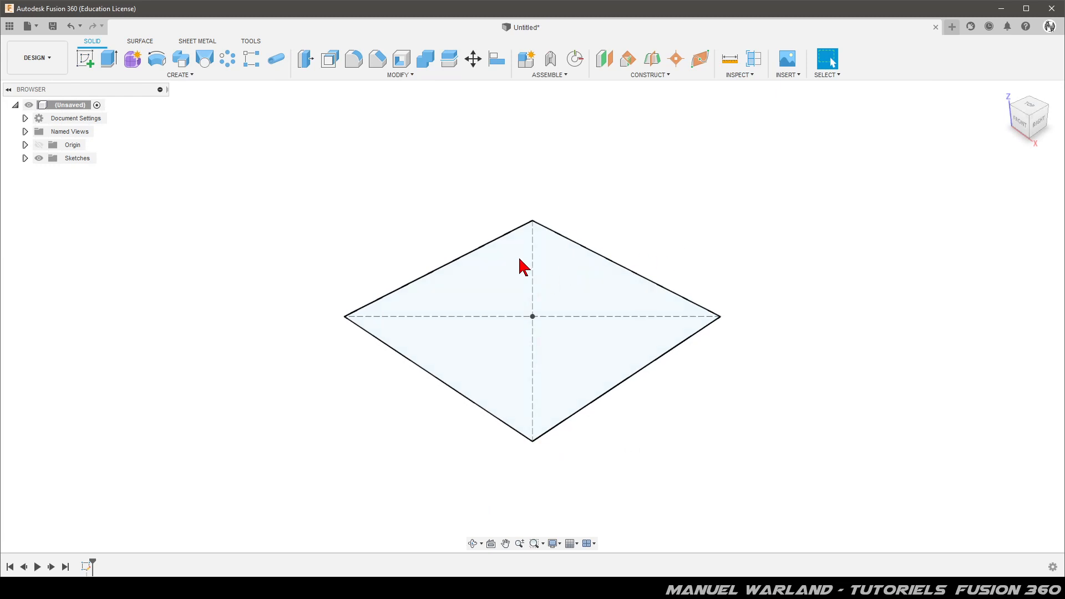
# Extrude the square profile upward as a new body to form a cube.
pyautogui.click(109, 61)
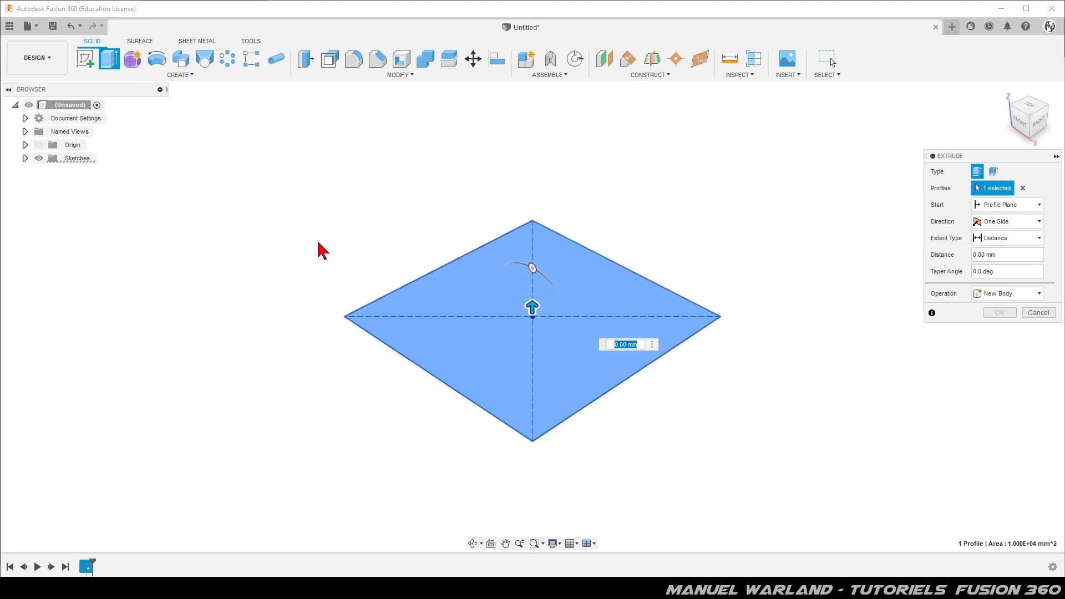
pyautogui.click(458, 307)
pyautogui.click(468, 304)
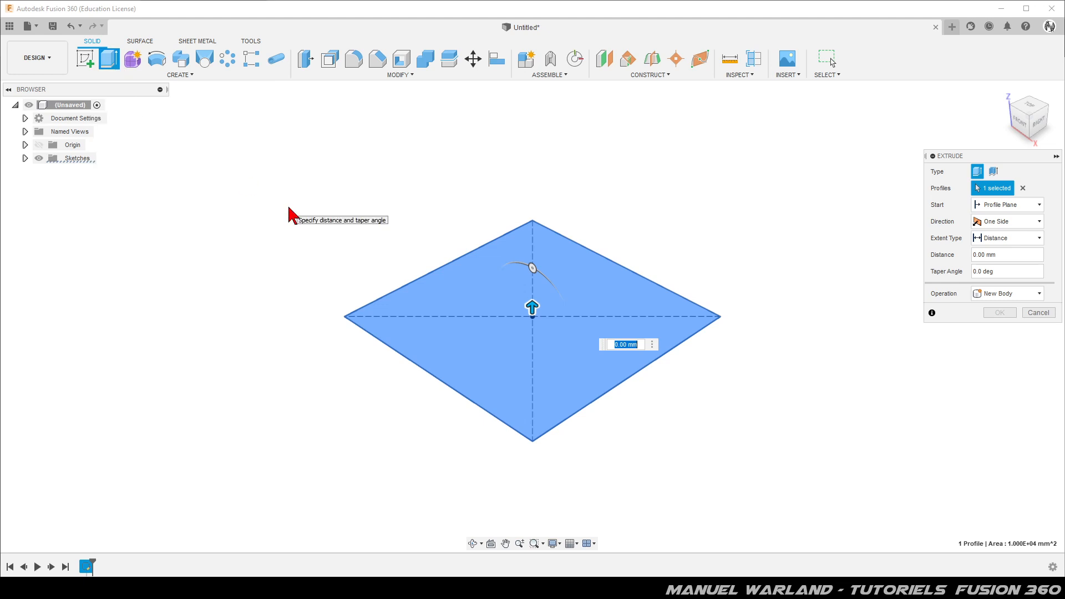
pyautogui.press('Return')
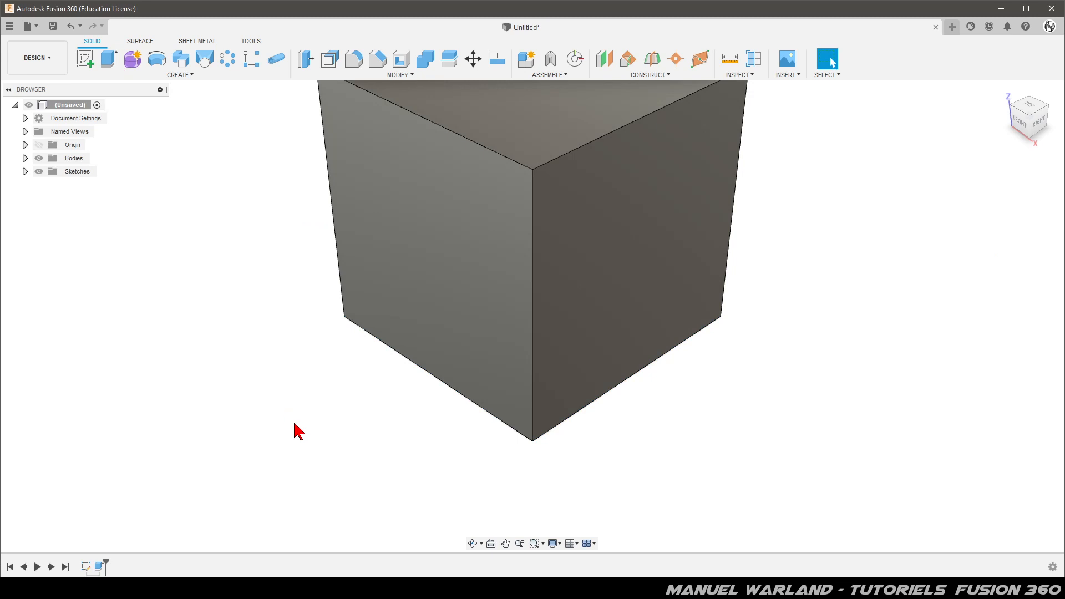
pyautogui.scroll(-3, 322, 366)
pyautogui.scroll(-3, 445, 404)
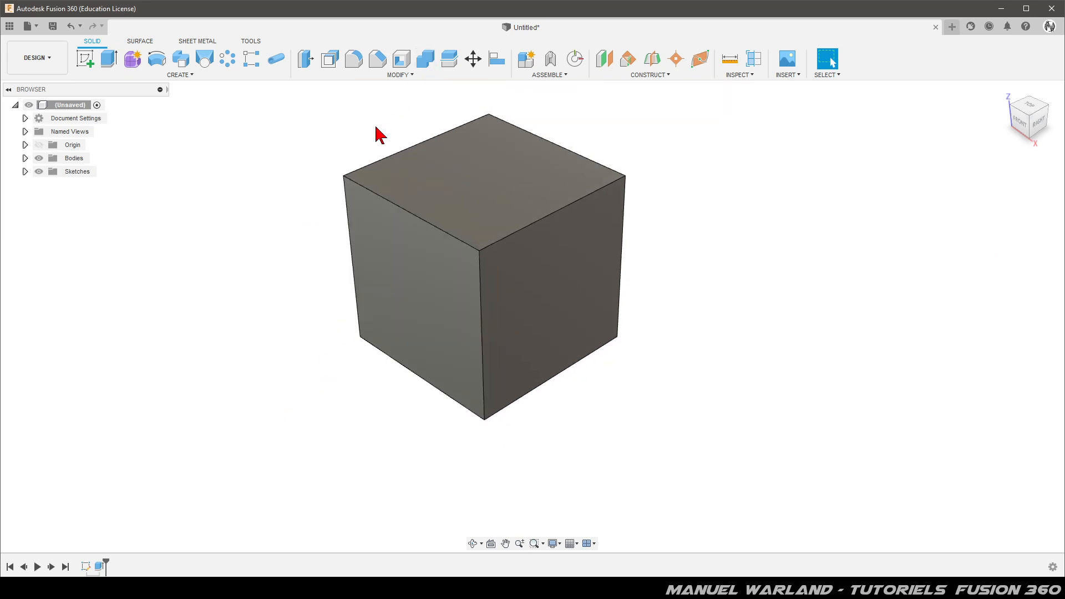
pyautogui.scroll(1, 375, 133)
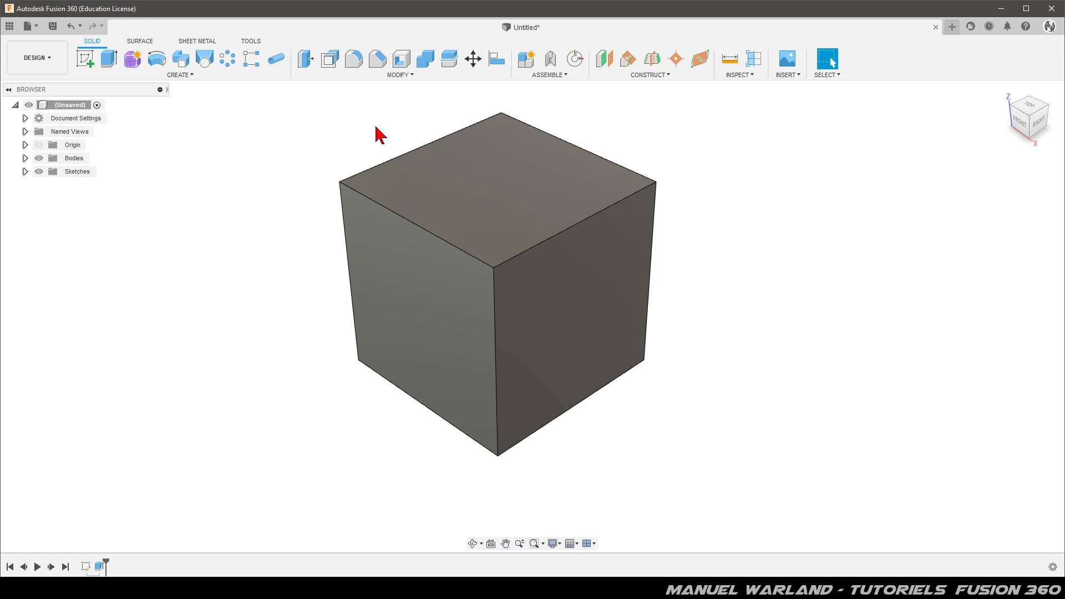
# Create an offset construction plane at -5 mm from the cube's top face.
pyautogui.click(604, 60)
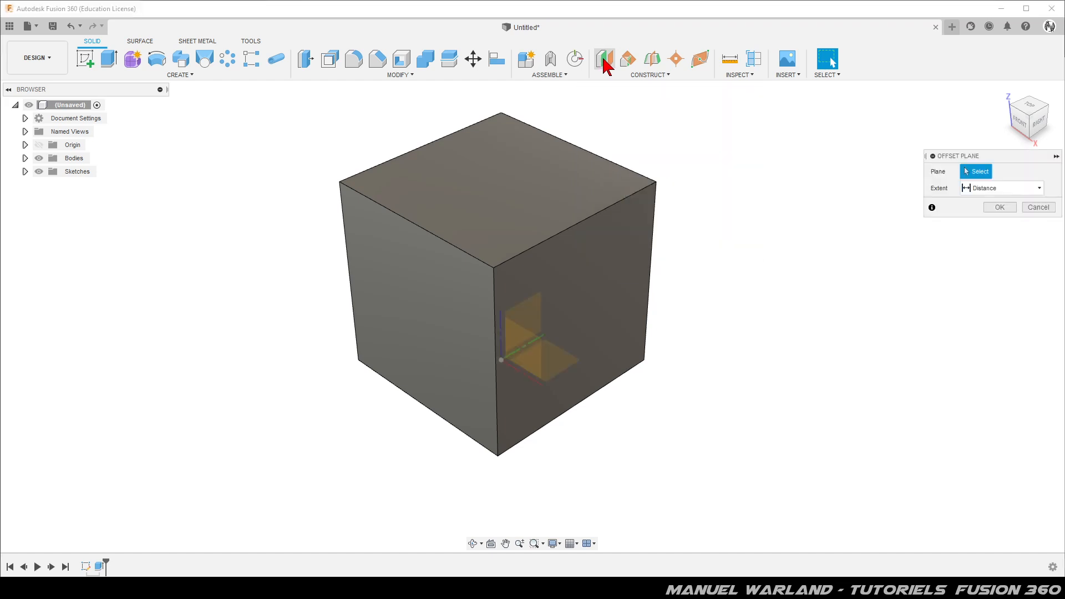
pyautogui.click(507, 183)
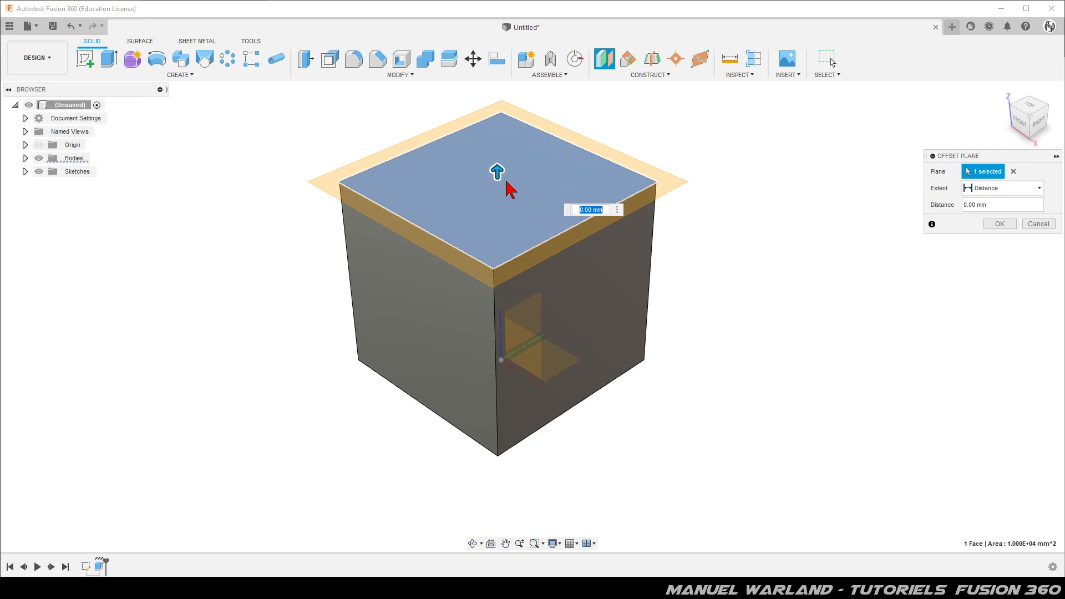
pyautogui.press('Return')
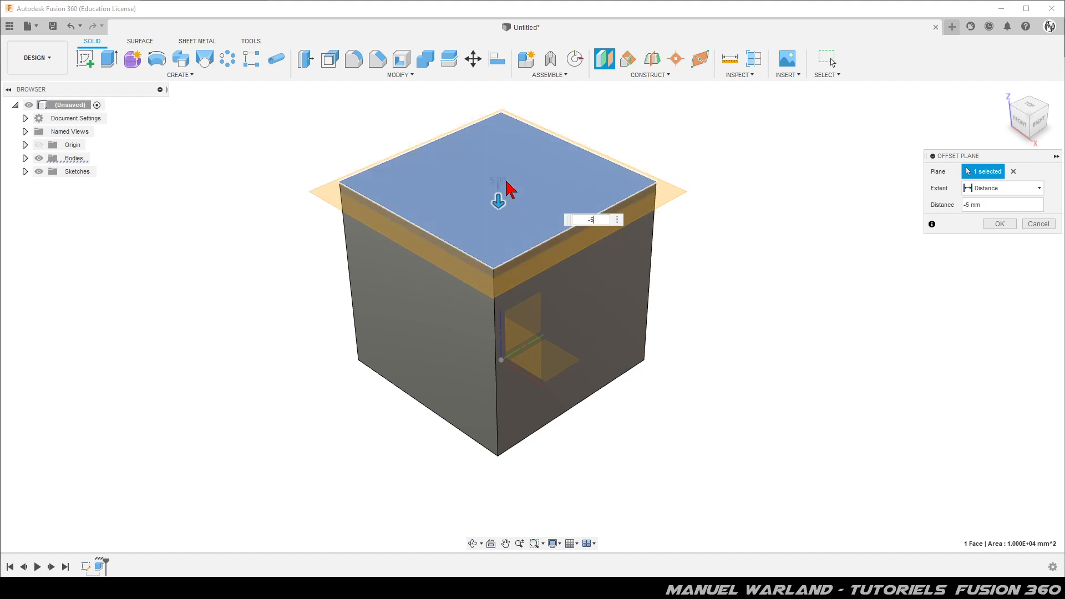
pyautogui.press('Return')
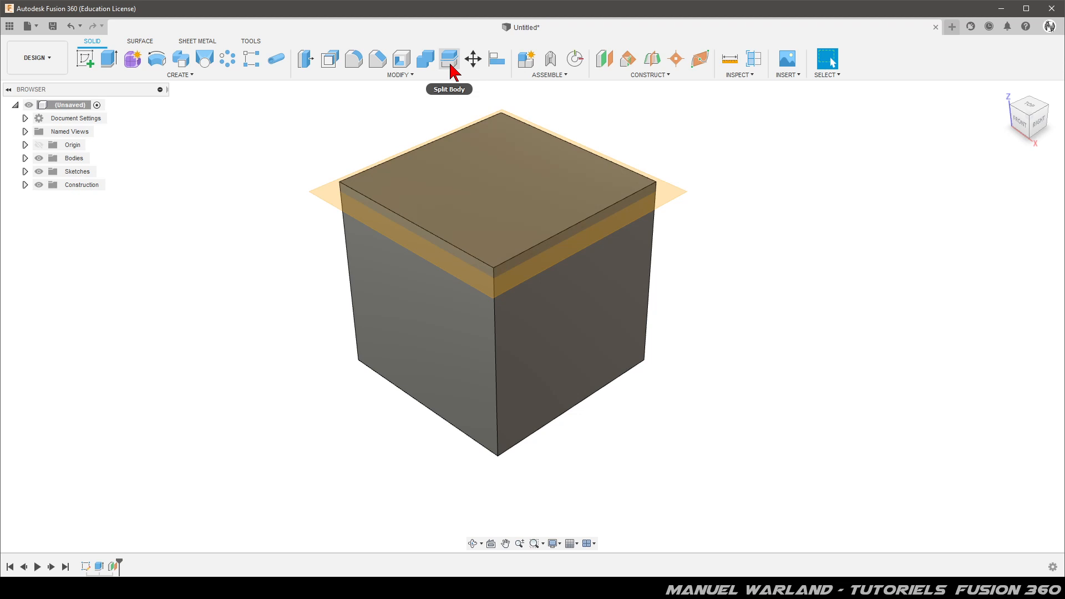
# Split the cube body using the offset plane as the splitting tool, and hide the plane.
pyautogui.click(399, 75)
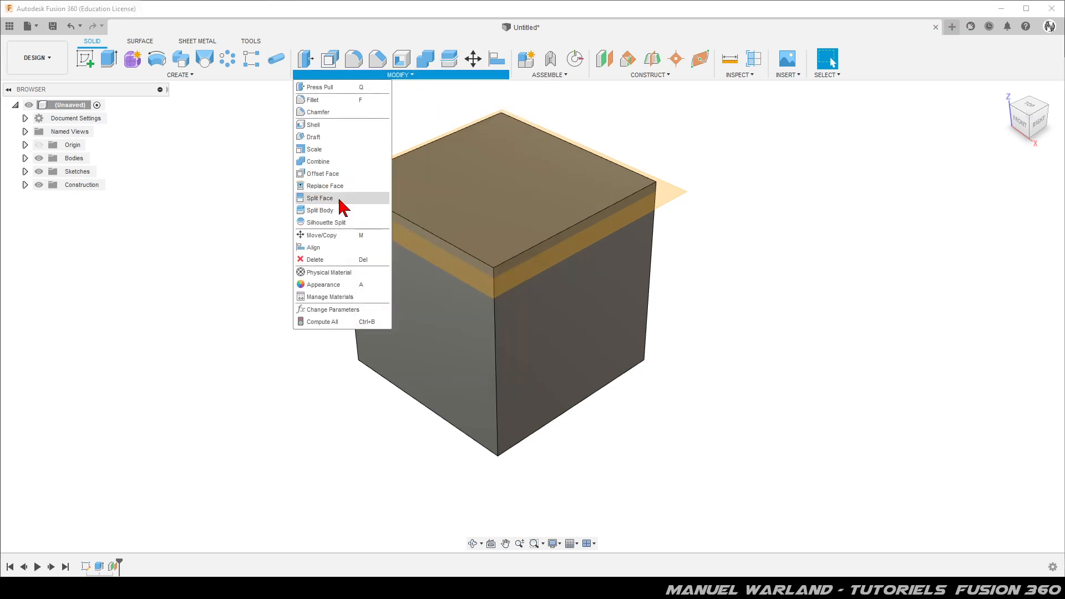
pyautogui.click(348, 212)
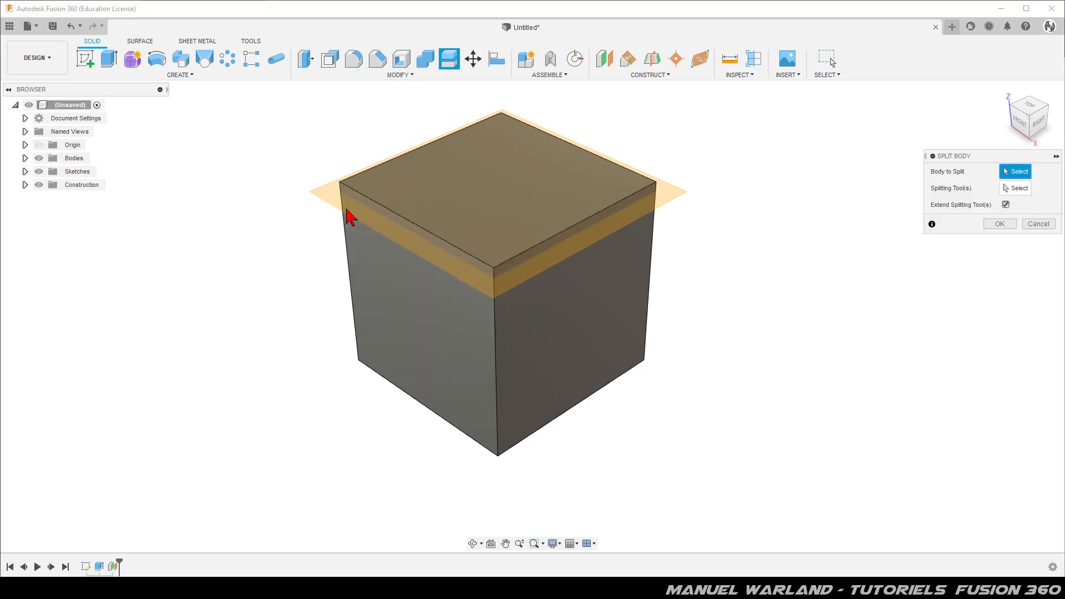
pyautogui.click(436, 320)
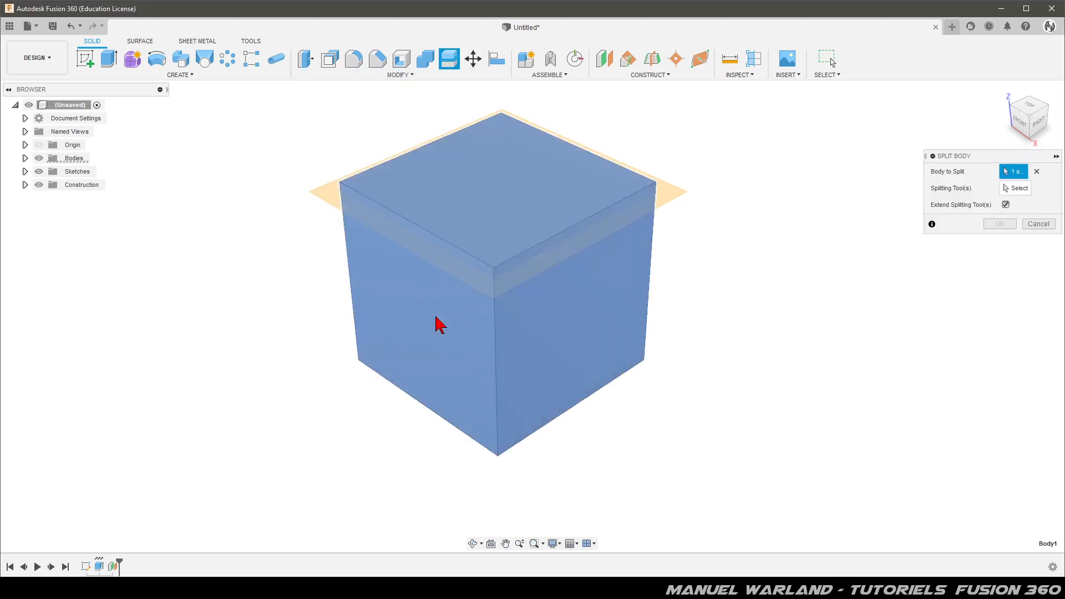
pyautogui.click(1020, 189)
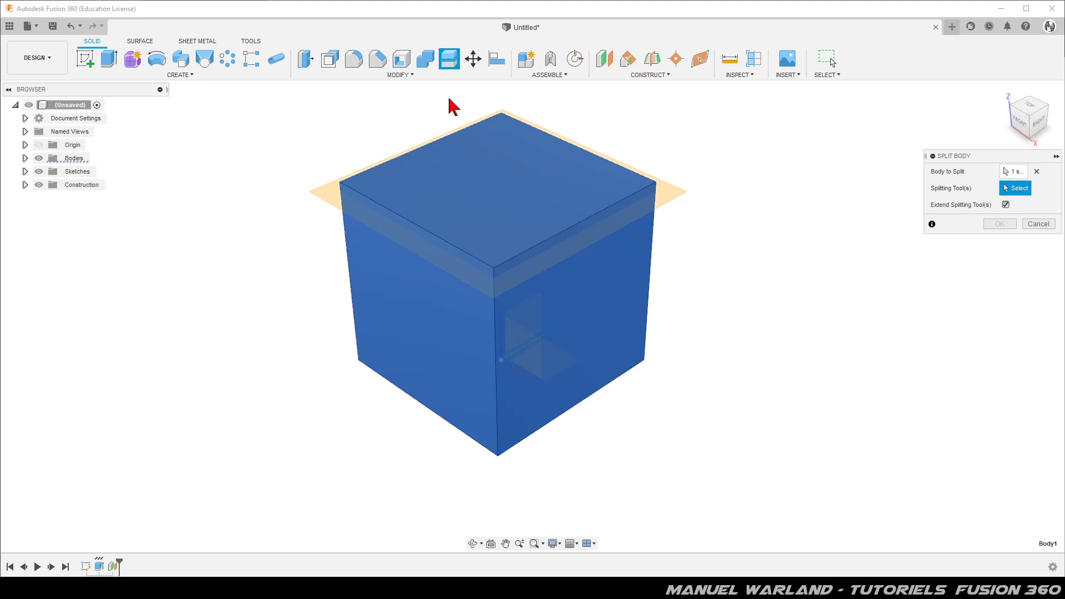
pyautogui.click(327, 201)
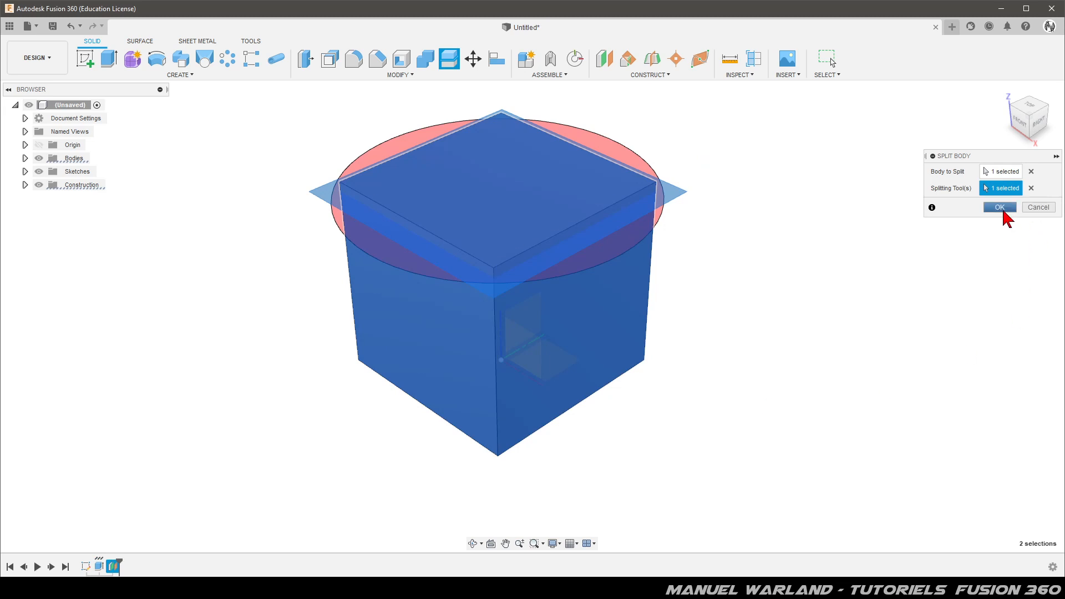
pyautogui.click(1001, 208)
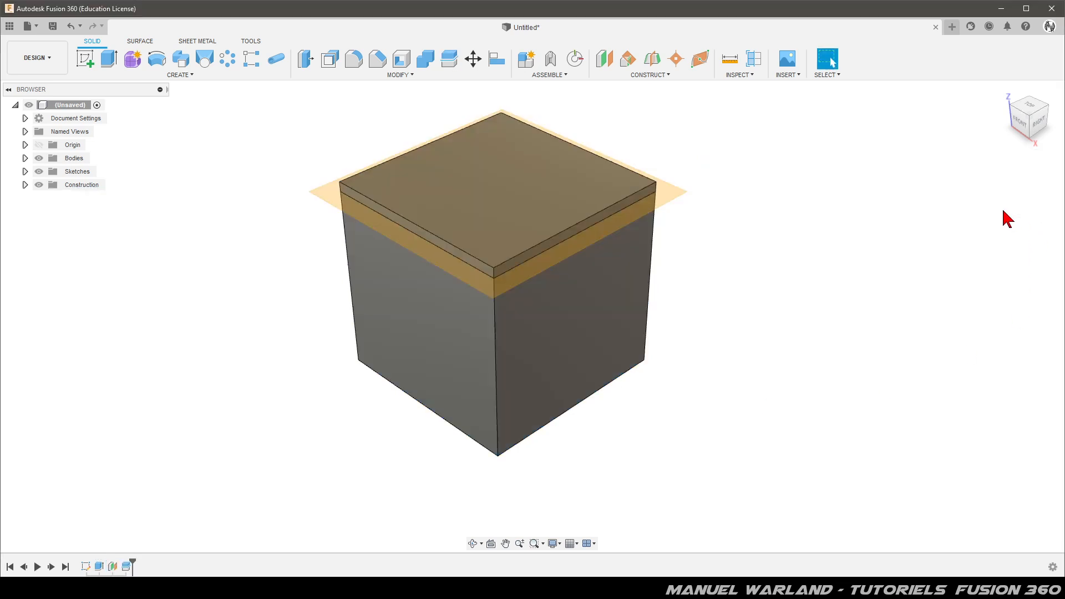
pyautogui.click(24, 185)
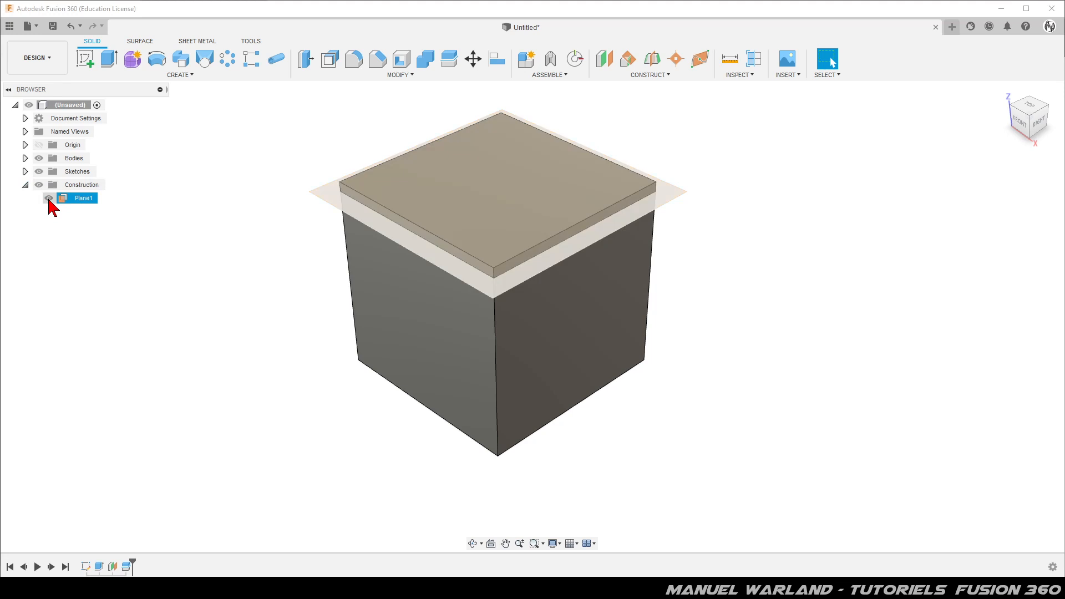
pyautogui.click(49, 198)
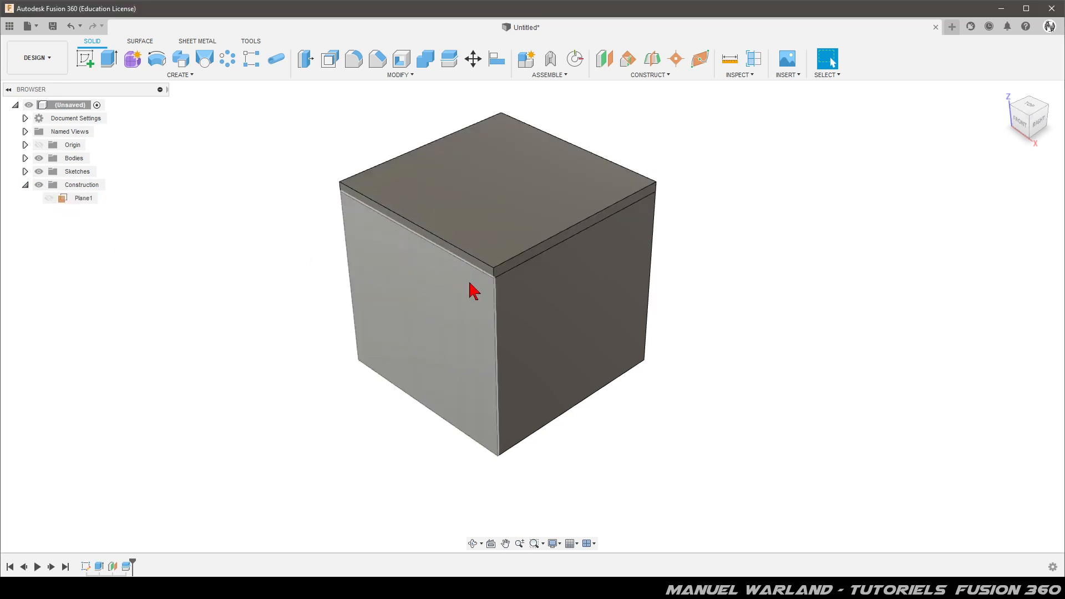
# Inspect the two split bodies, hiding Body1 so that only the thin top slab is shown.
pyautogui.click(25, 159)
pyautogui.click(84, 172)
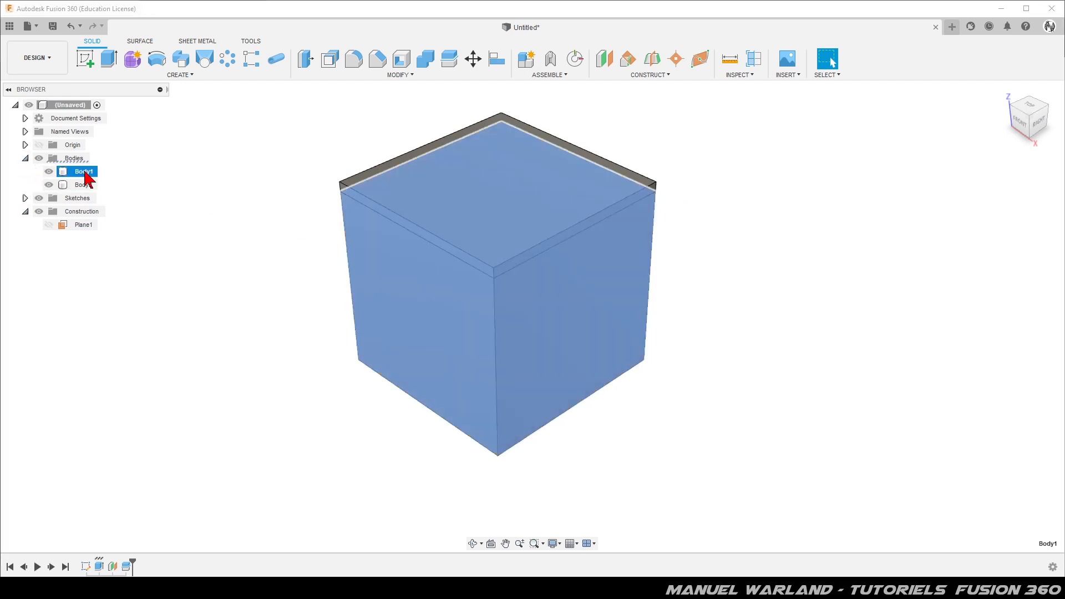
pyautogui.click(49, 185)
pyautogui.click(49, 185)
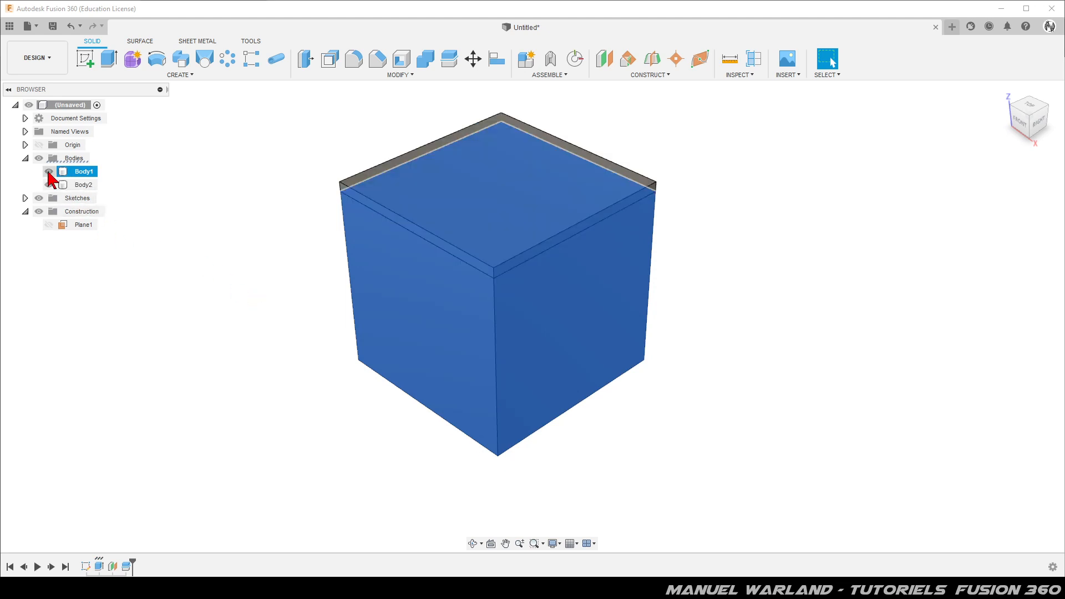
pyautogui.click(48, 172)
pyautogui.click(82, 185)
pyautogui.click(183, 297)
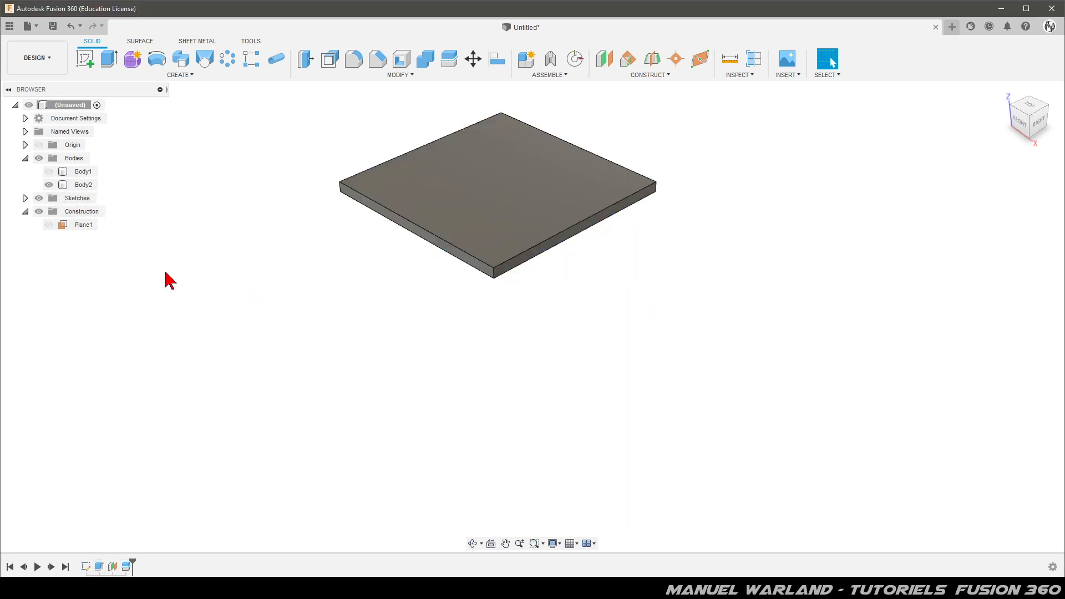
# Hide the thin top slab, Body2, and show the main box body, Body1.
pyautogui.click(49, 184)
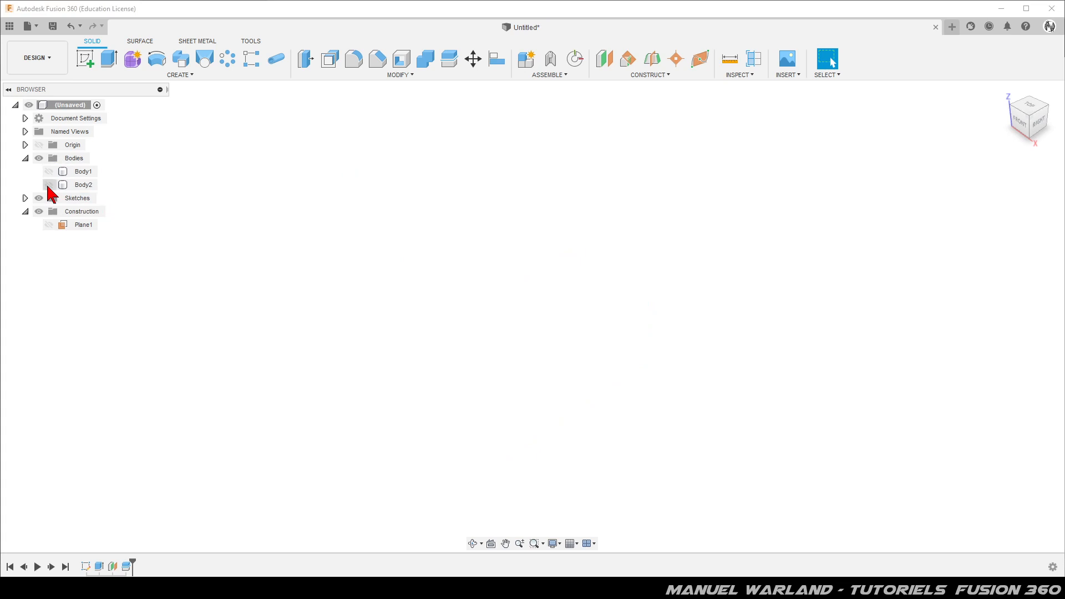
pyautogui.click(49, 171)
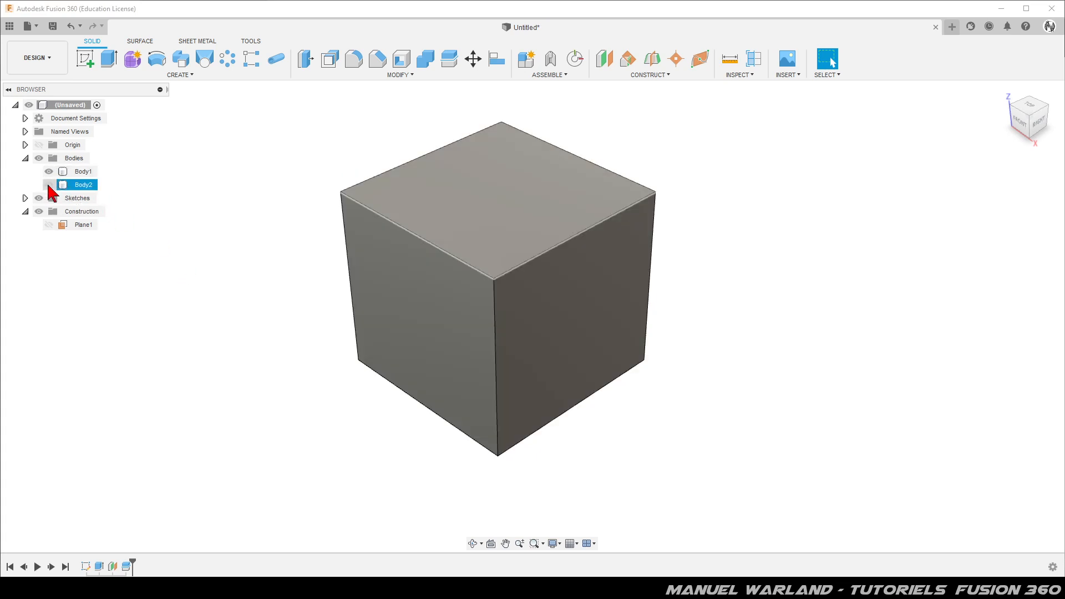
pyautogui.click(80, 171)
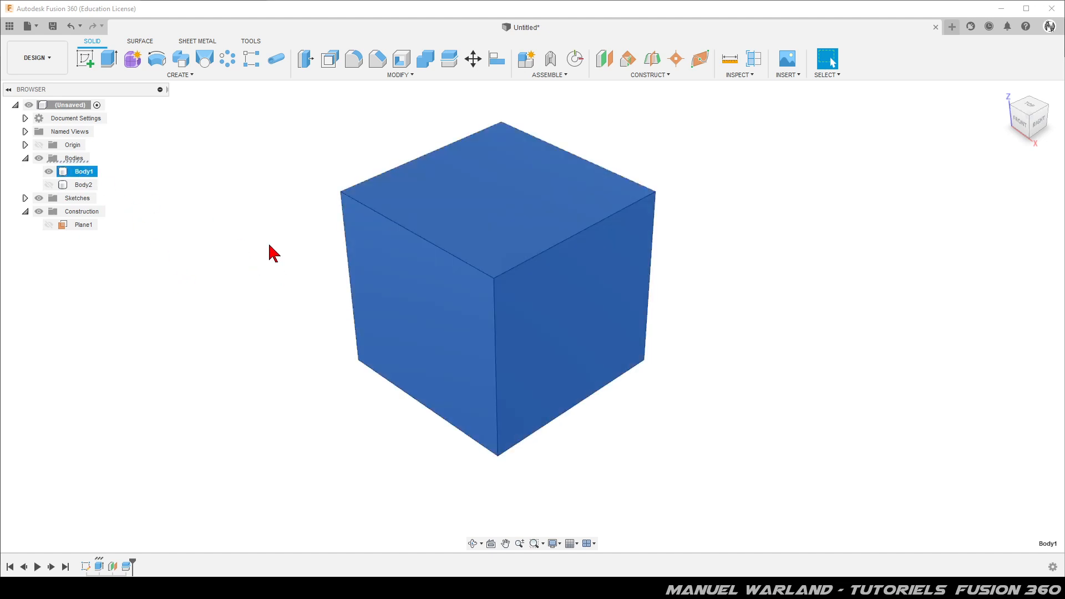
pyautogui.click(285, 281)
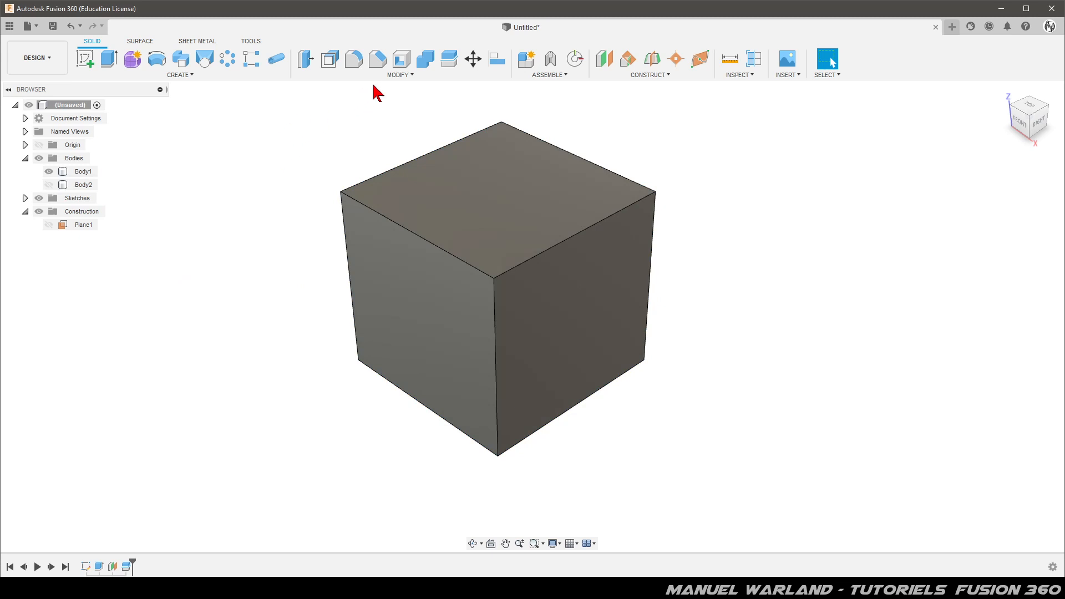
# Shell the main box body to the inside with a 3 mm wall thickness, opening its top face.
pyautogui.click(403, 59)
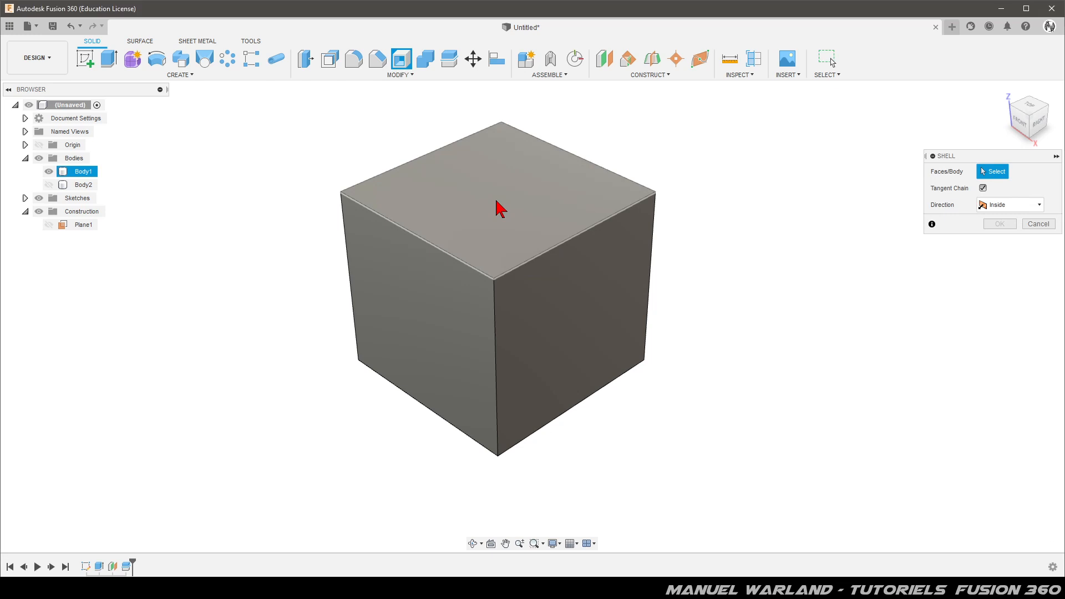
pyautogui.click(497, 208)
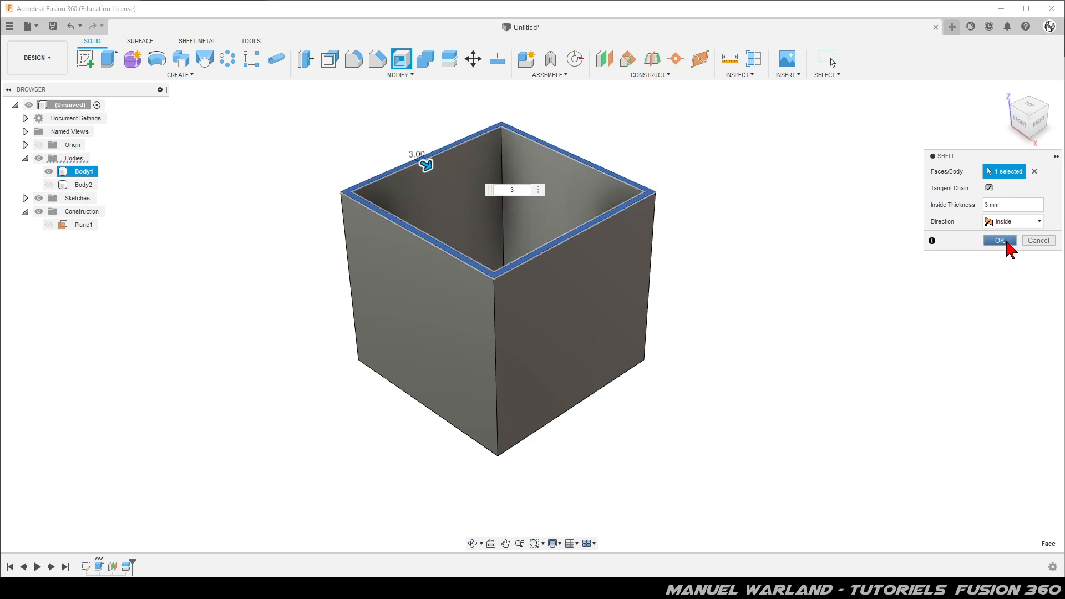
pyautogui.click(1001, 241)
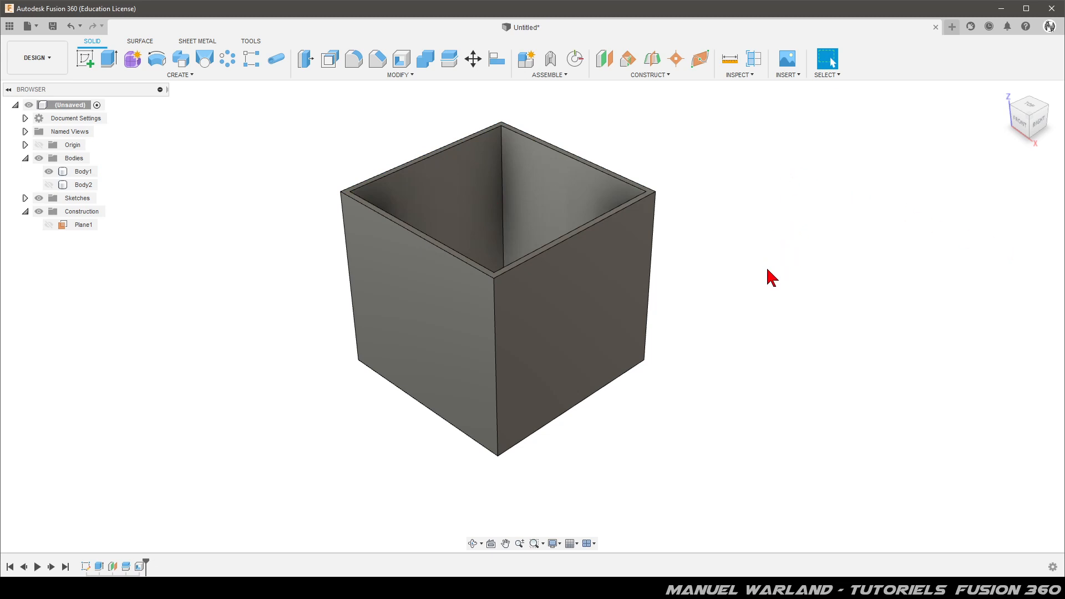
# Start a sketch on the top rim face of the shelled box.
pyautogui.moveTo(485, 181)
pyautogui.keyDown('shift'); pyautogui.mouseDown(button='middle')
pyautogui.moveTo(321, 225)
pyautogui.moveTo(344, 250)
pyautogui.mouseUp(button='middle'); pyautogui.keyUp('shift')
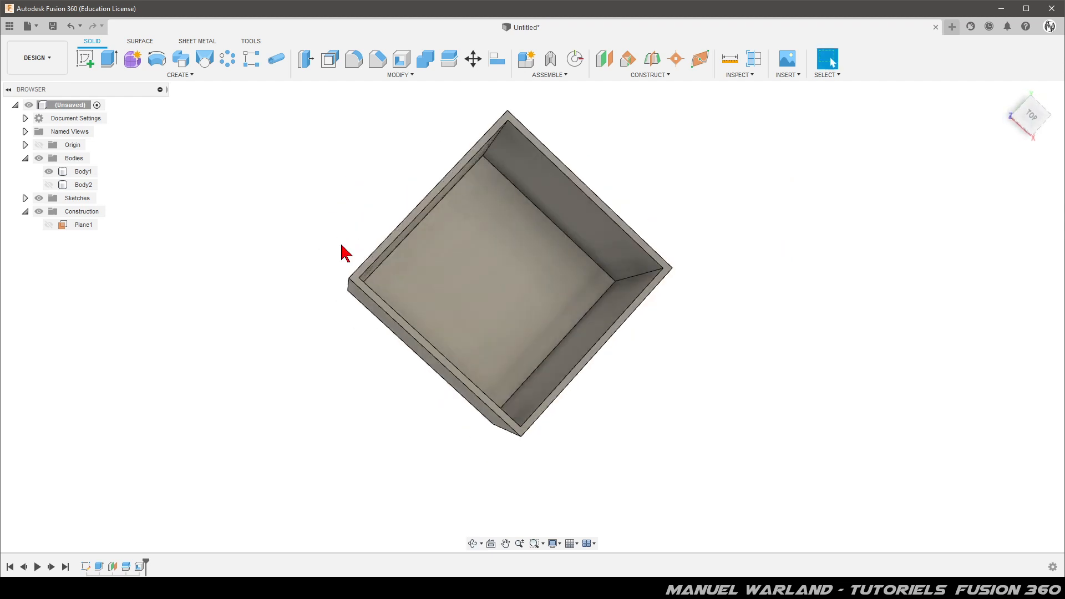
pyautogui.click(87, 61)
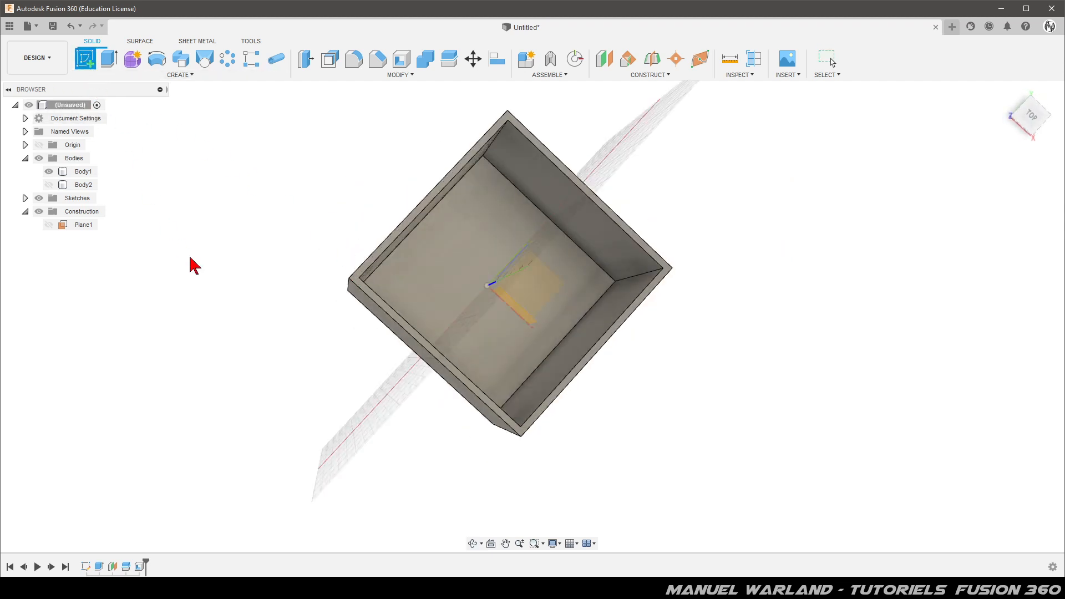
pyautogui.click(359, 287)
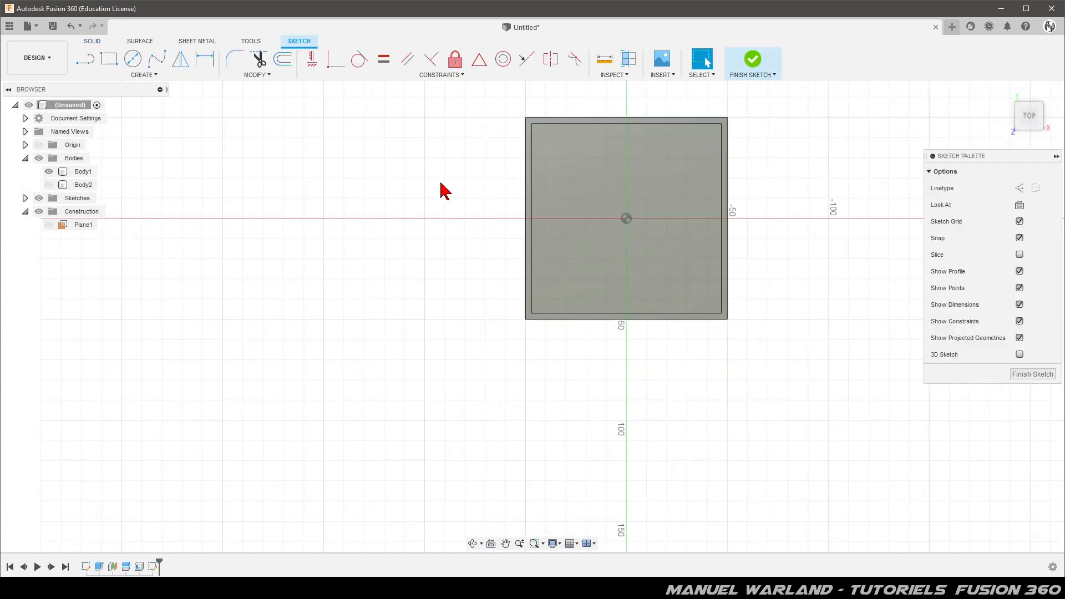
pyautogui.scroll(3, 721, 113)
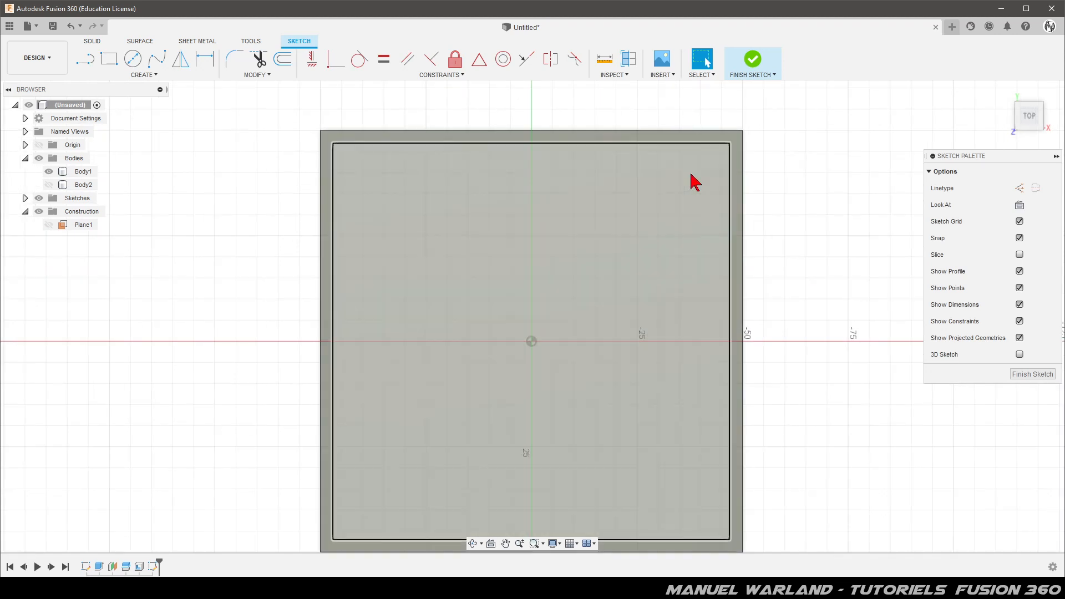
pyautogui.scroll(1, 337, 157)
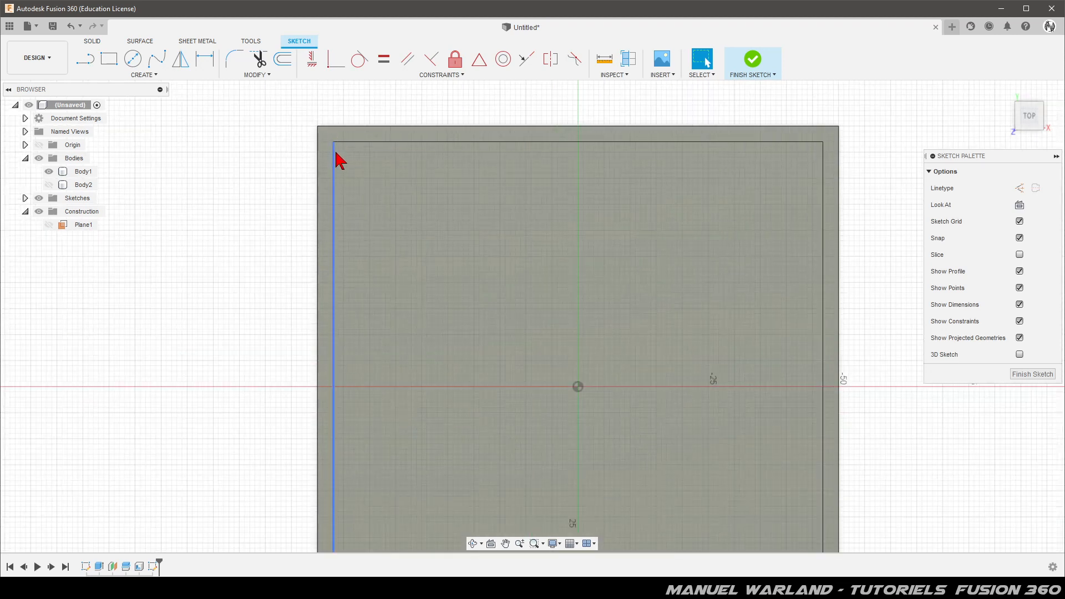
pyautogui.scroll(3, 336, 160)
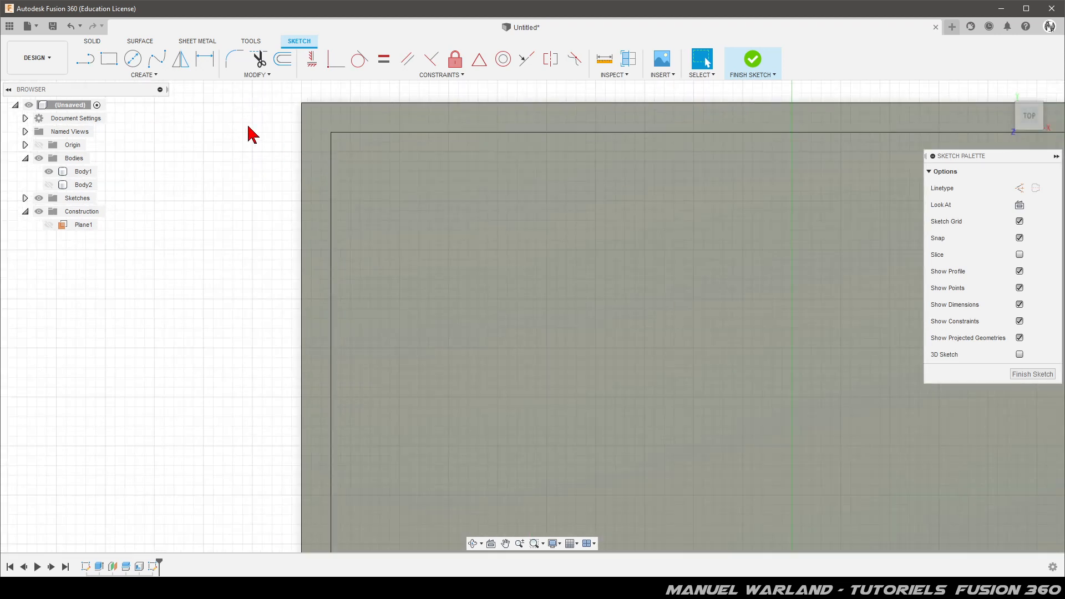
pyautogui.click(135, 75)
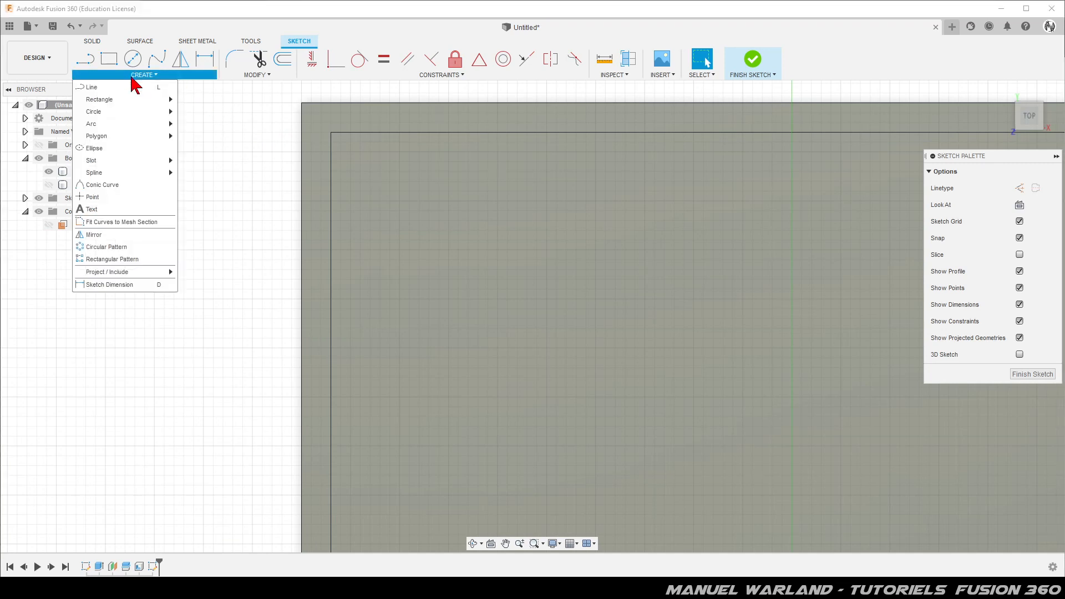
pyautogui.moveTo(132, 125)
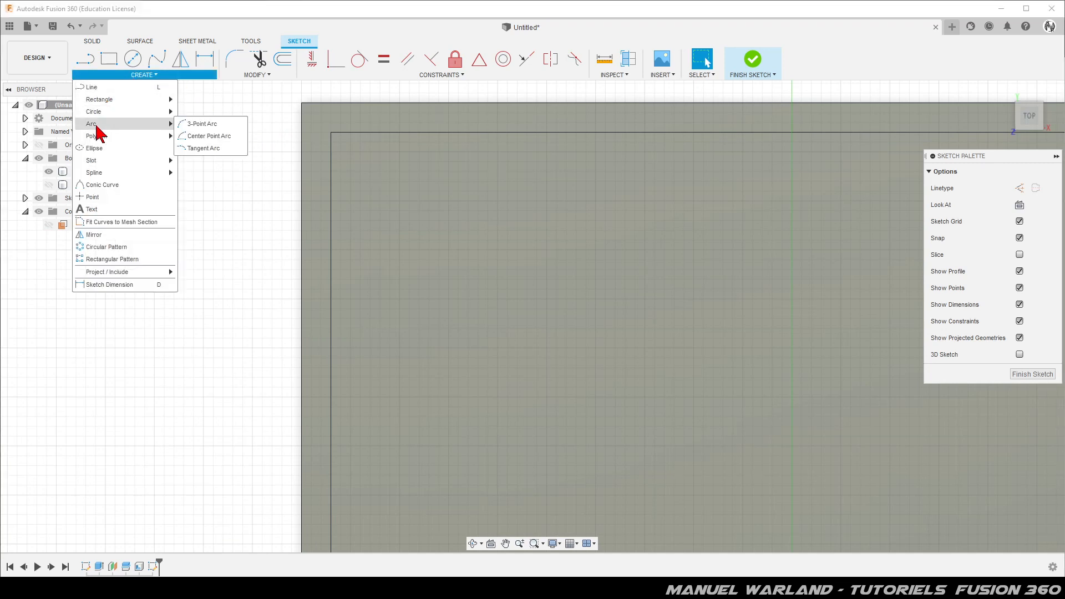
pyautogui.click(198, 138)
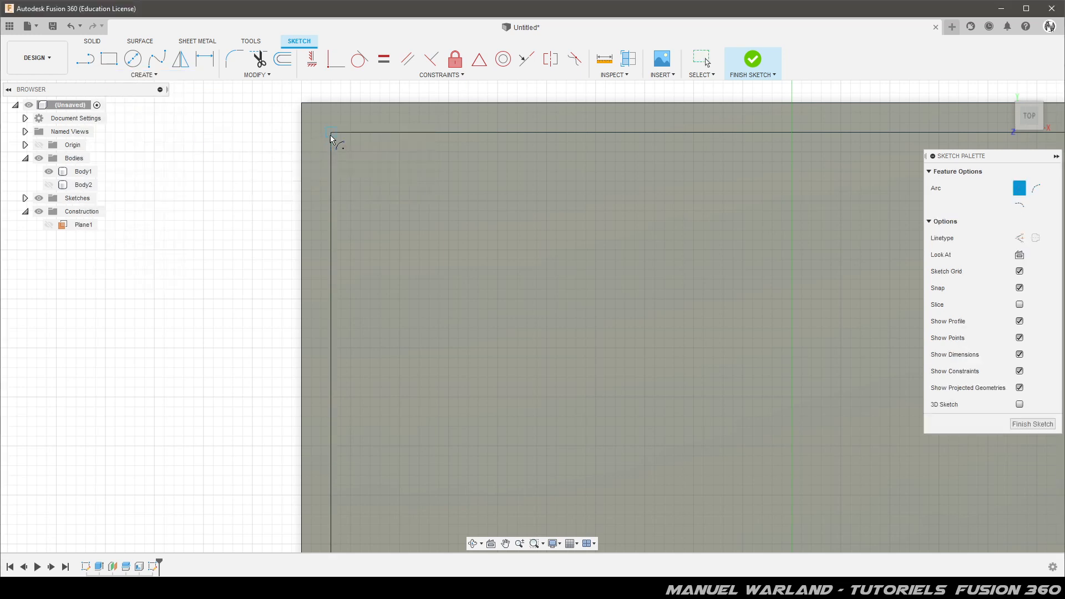
pyautogui.click(331, 133)
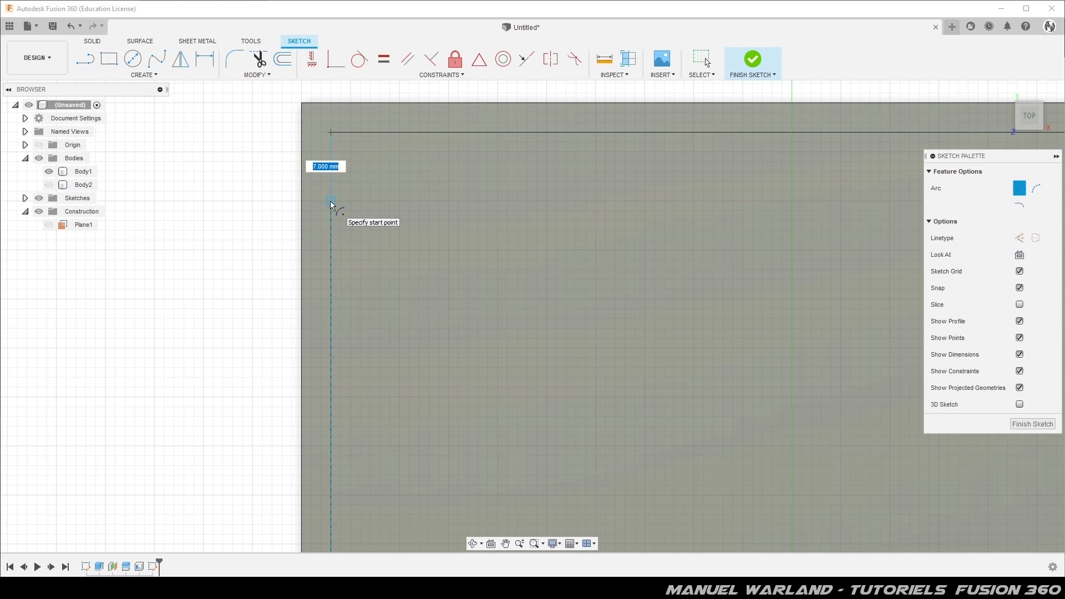
pyautogui.press('Escape')
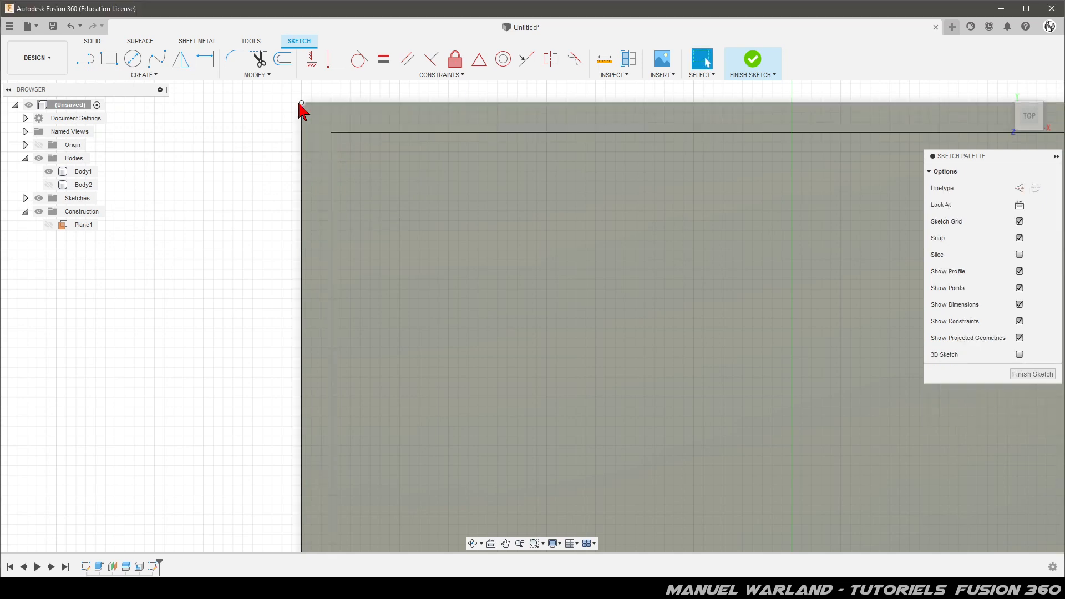
# Draw a 90-degree center point arc of about 15 mm radius, centred on the box's upper-left outer corner and ending on both outer edges.
pyautogui.click(138, 73)
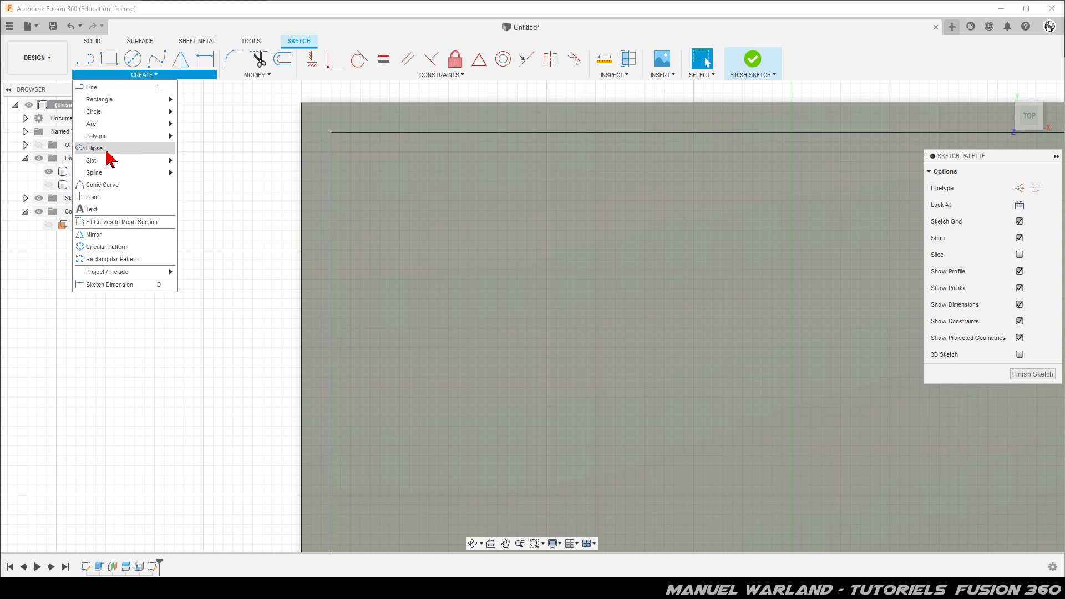
pyautogui.moveTo(117, 129)
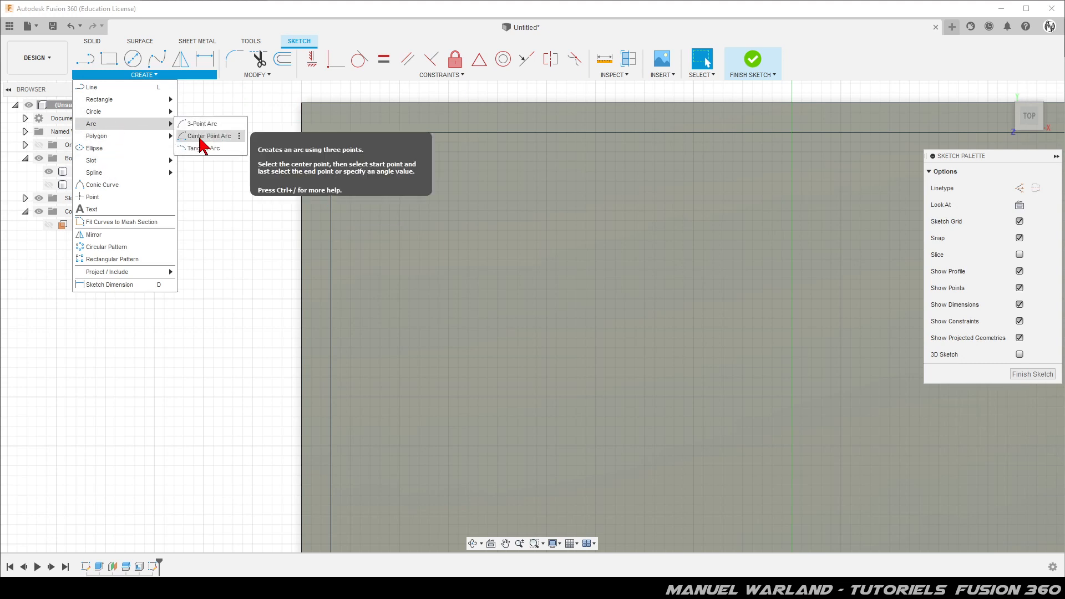
pyautogui.click(203, 137)
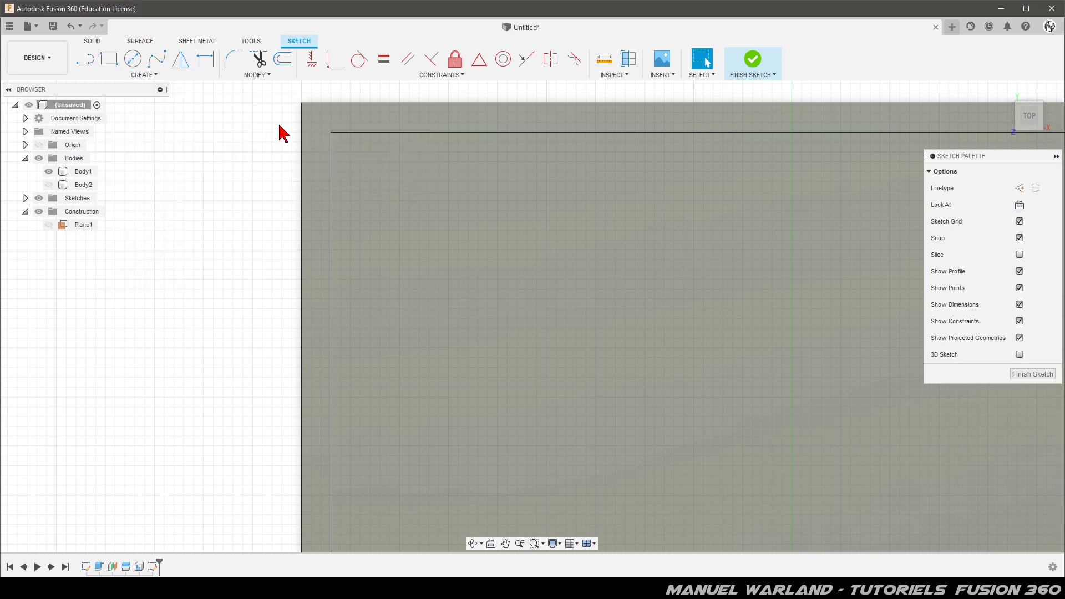
pyautogui.click(302, 104)
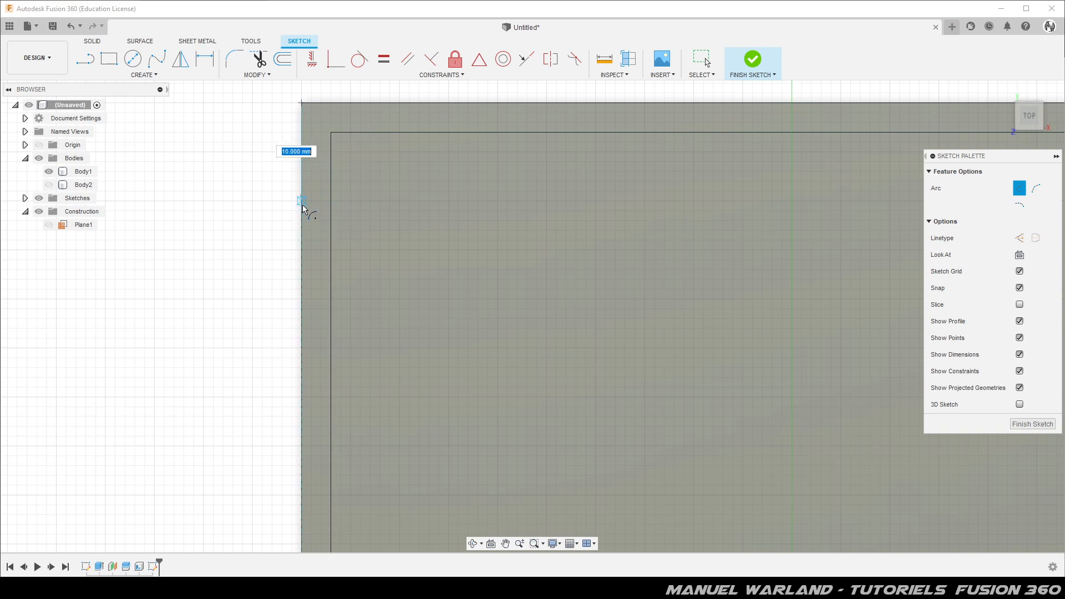
pyautogui.click(301, 250)
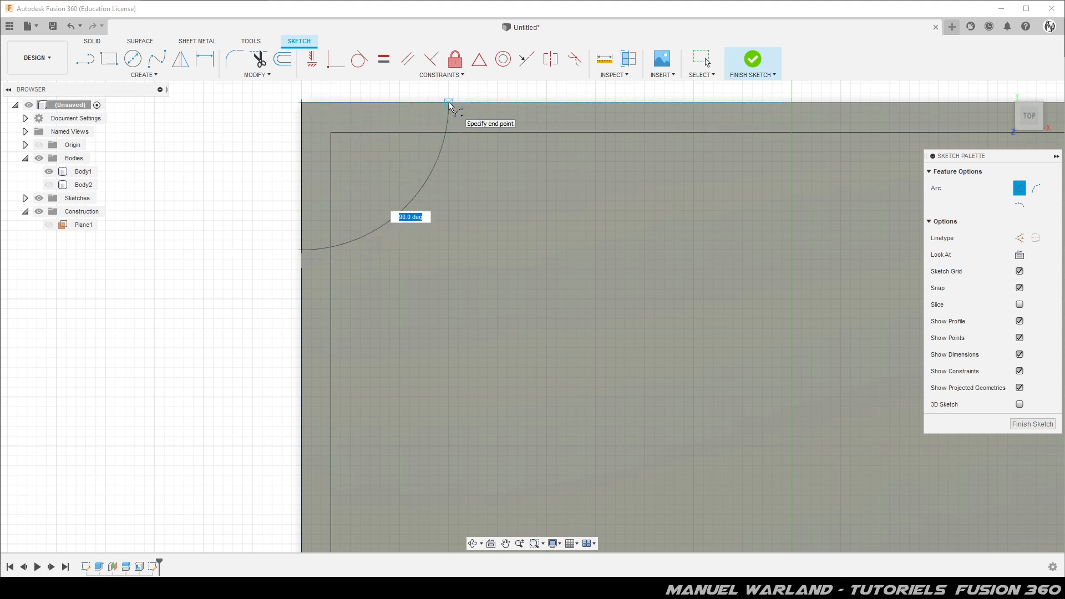
pyautogui.click(449, 103)
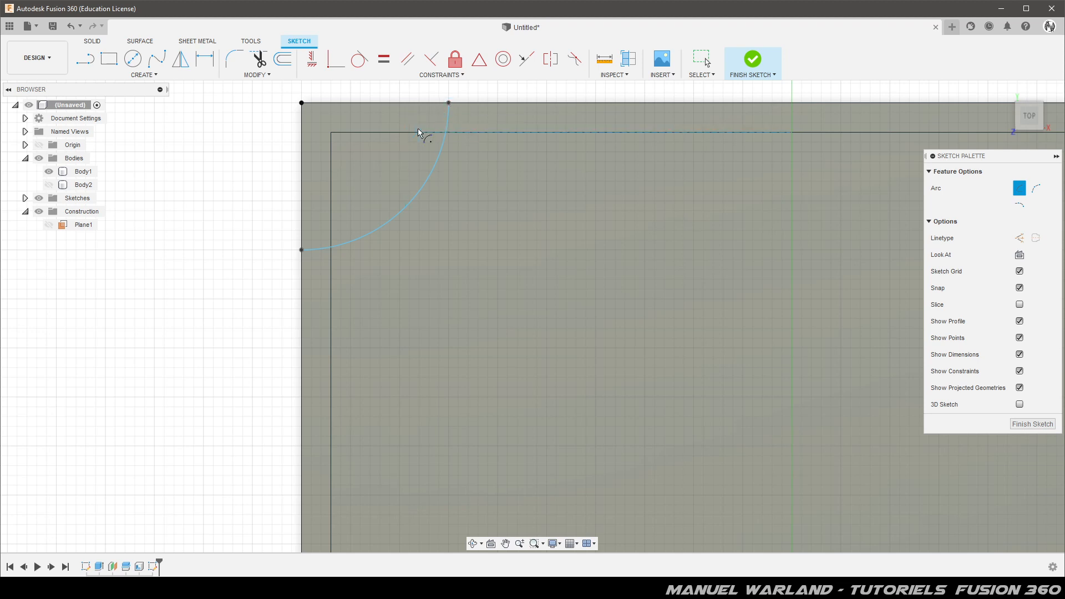
# Draw a line from the box's outer corner to the arc and convert it to a construction line.
pyautogui.click(88, 62)
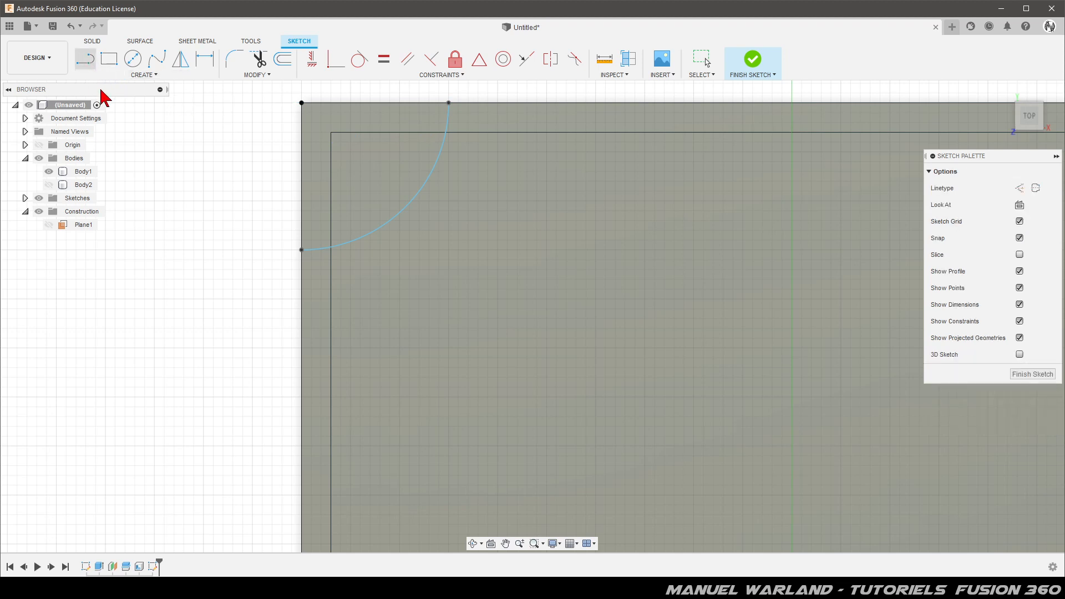
pyautogui.click(301, 103)
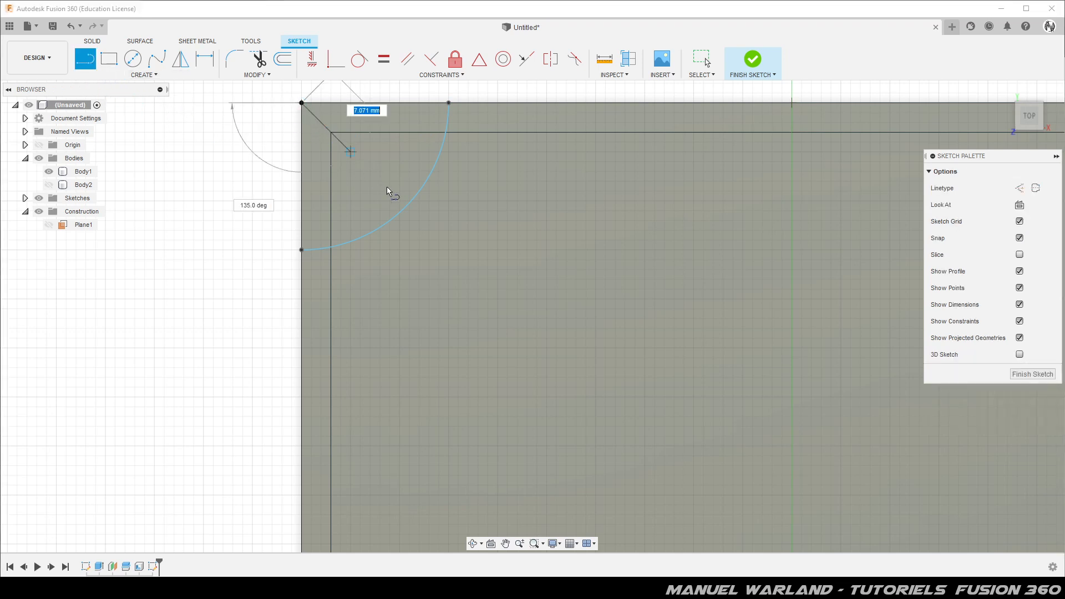
pyautogui.doubleClick(397, 218)
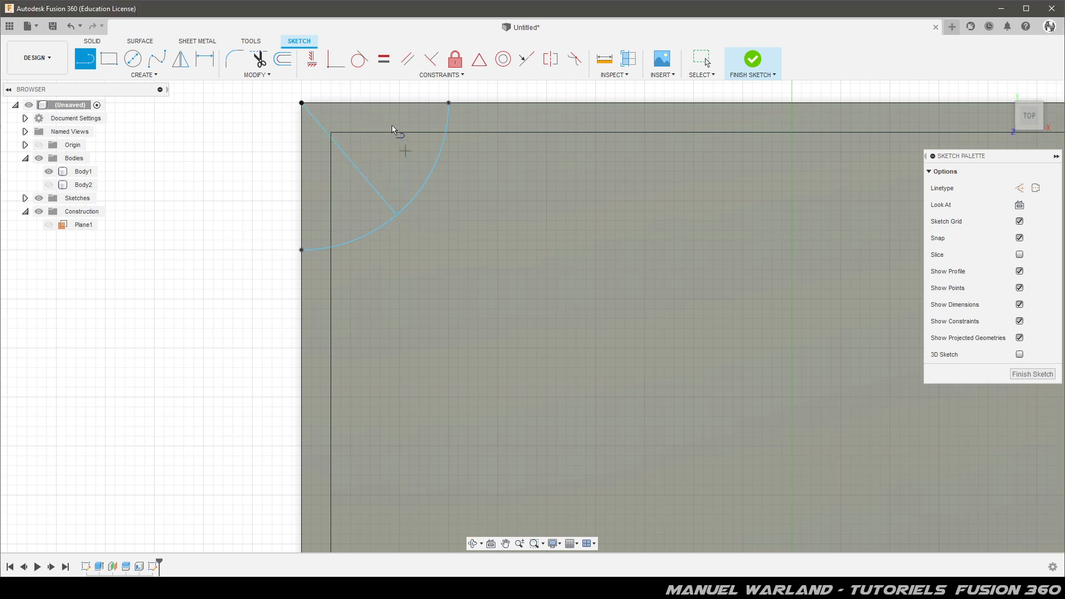
pyautogui.press('Escape')
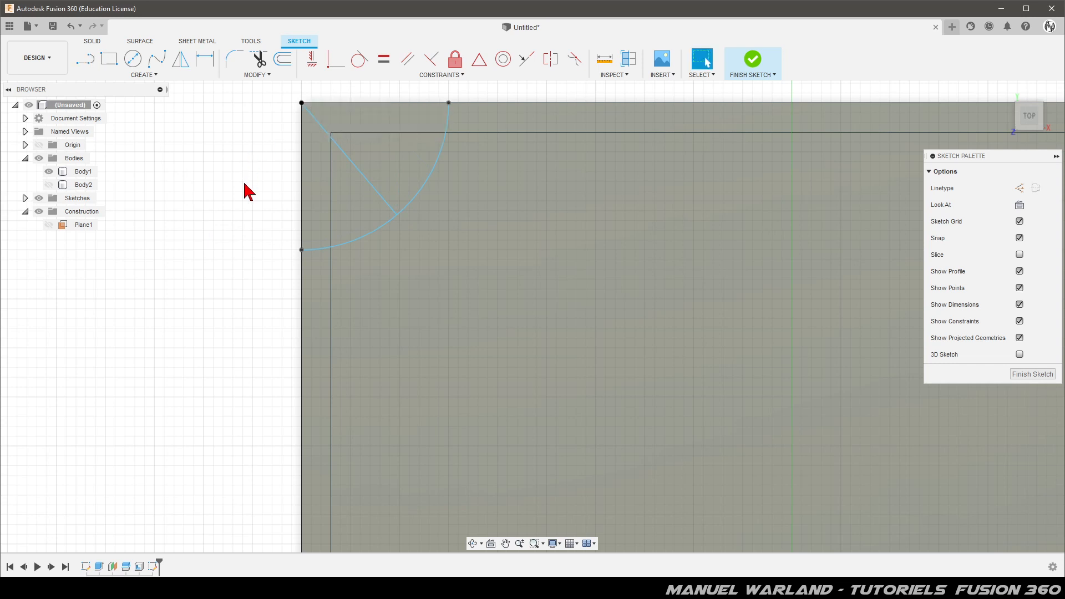
pyautogui.click(363, 182)
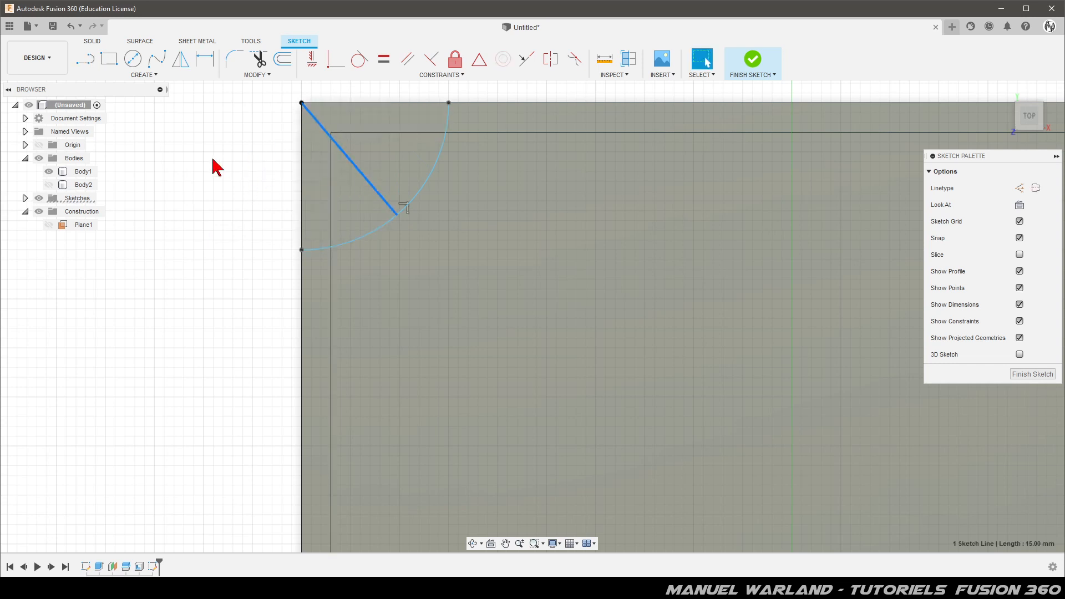
pyautogui.press('x')
pyautogui.press('Escape')
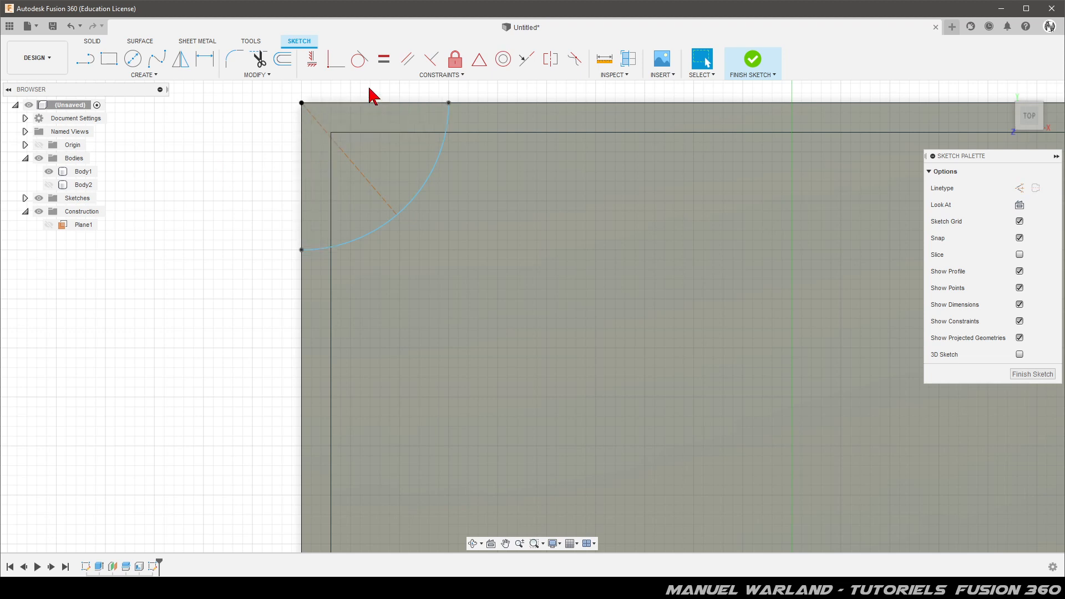
# Apply a coincident constraint between the construction line and the box's inner corner point.
pyautogui.click(336, 67)
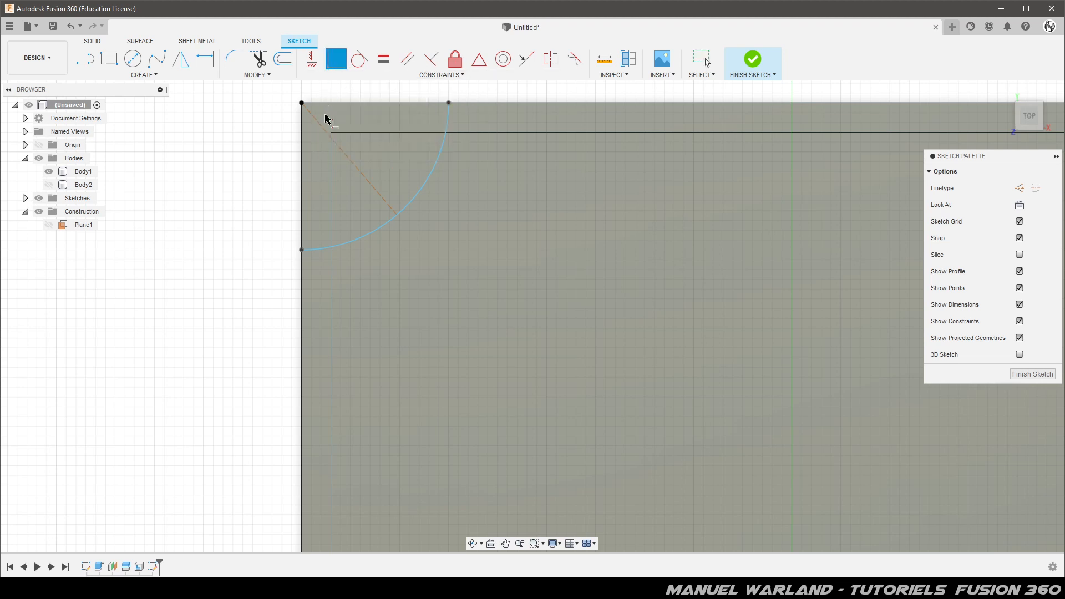
pyautogui.click(351, 162)
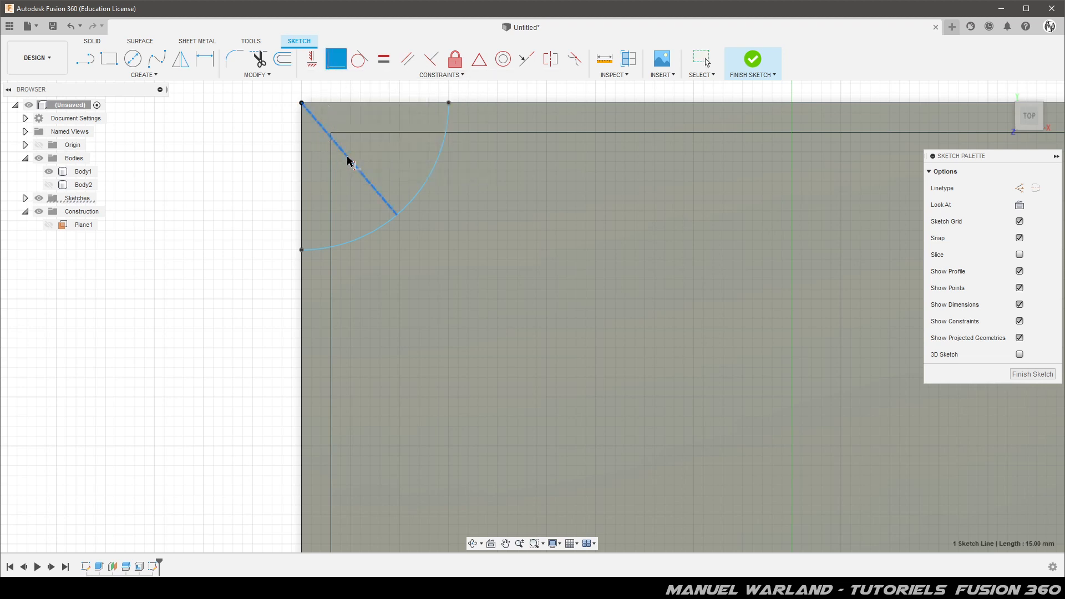
pyautogui.click(332, 134)
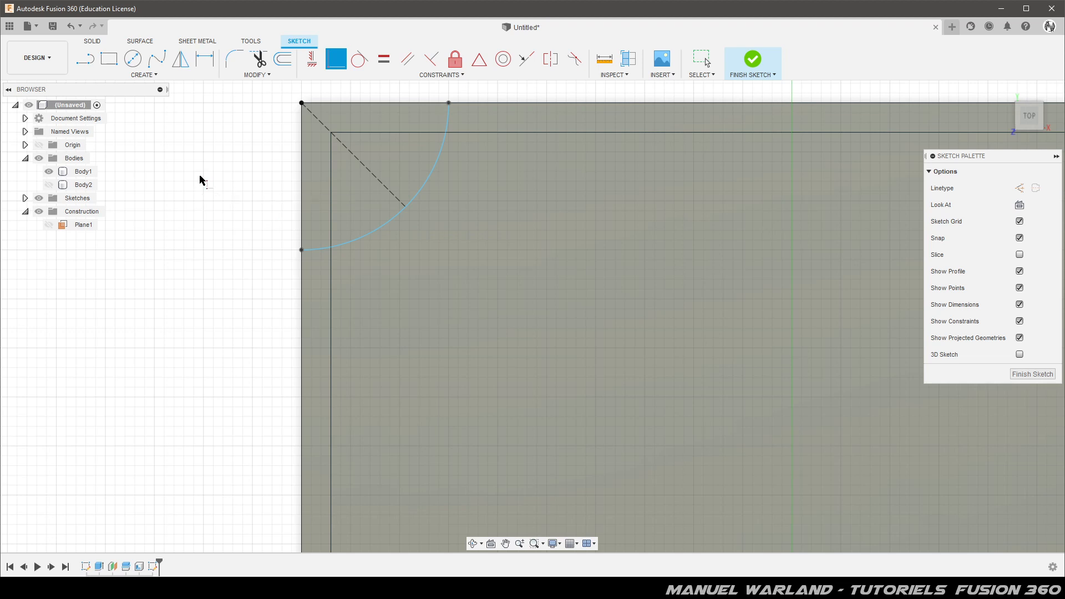
# Draw a 4 mm diameter circle centred on the midpoint of the diagonal construction line.
pyautogui.click(133, 66)
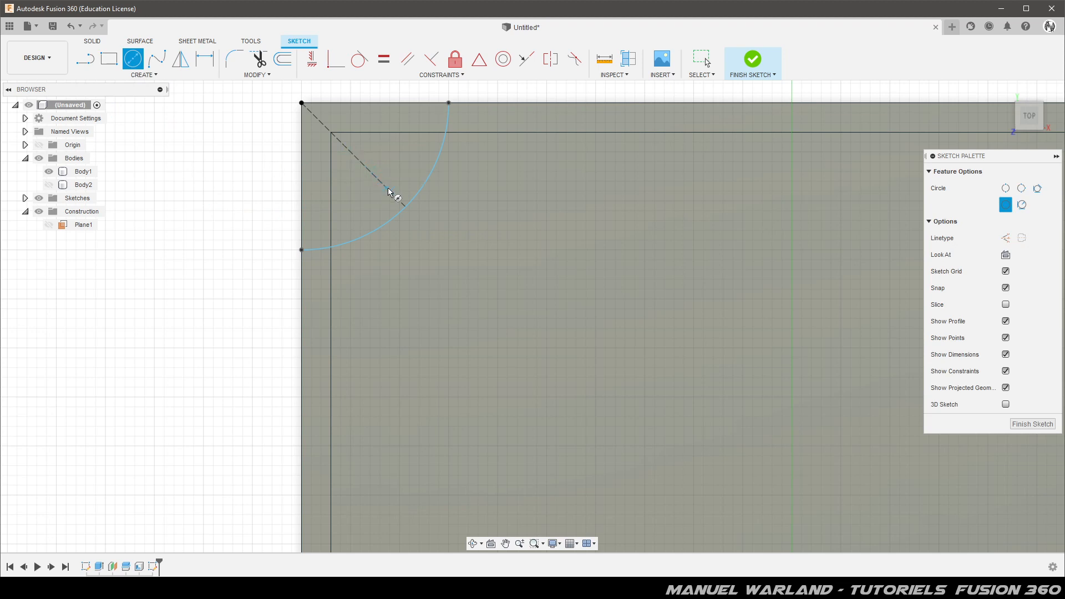
pyautogui.click(353, 155)
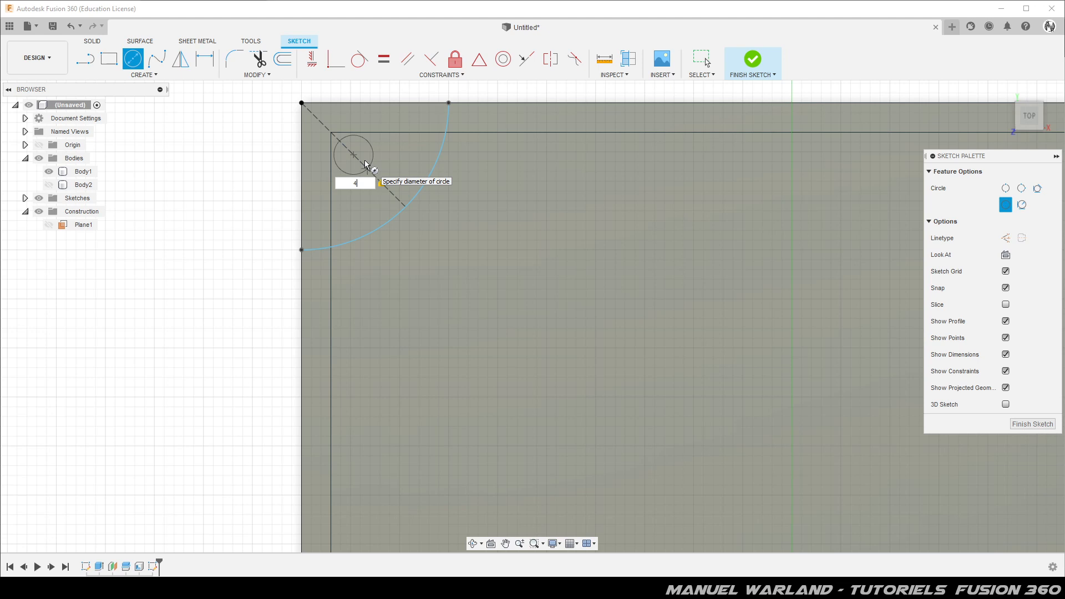
pyautogui.press('Return')
pyautogui.press('Escape')
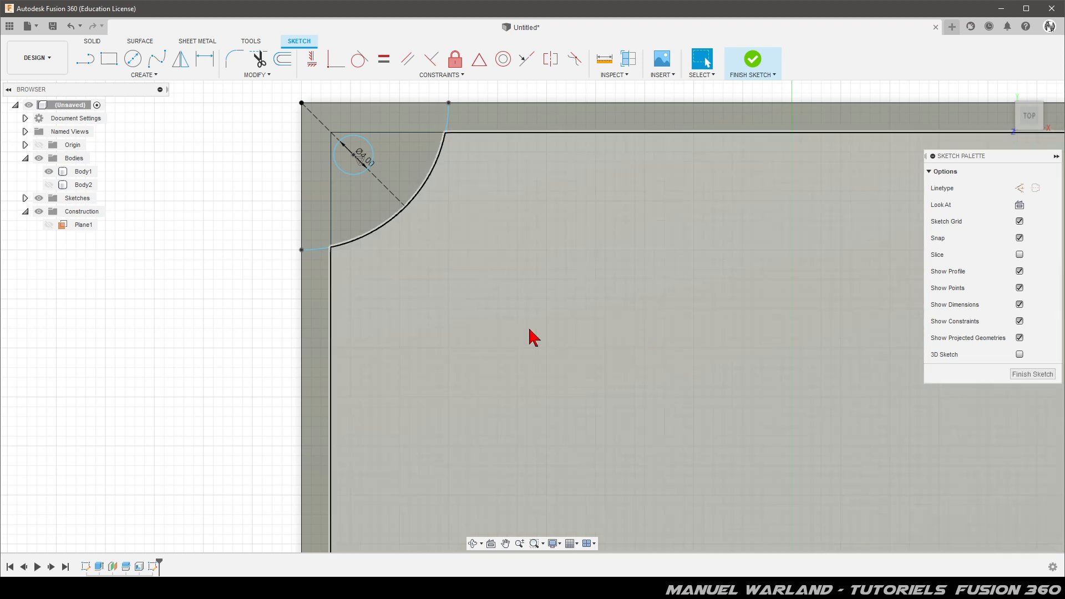
# Create a full circular pattern of the corner arc and 4 mm circle around the box's centre with quantity 4, and finish the sketch.
pyautogui.scroll(-5, 189, 289)
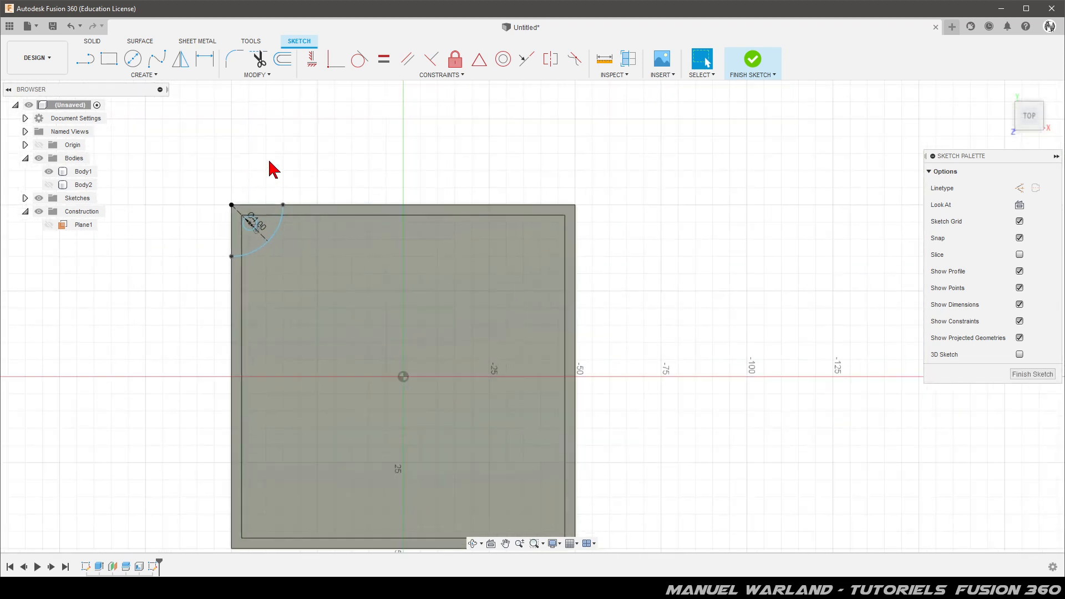
pyautogui.scroll(1, 183, 333)
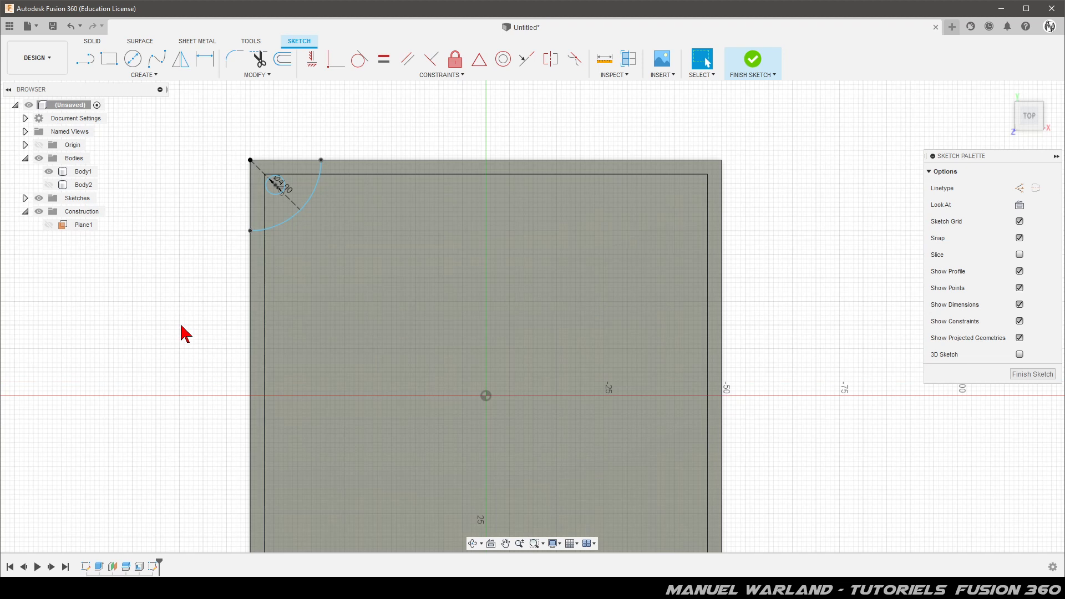
pyautogui.click(147, 75)
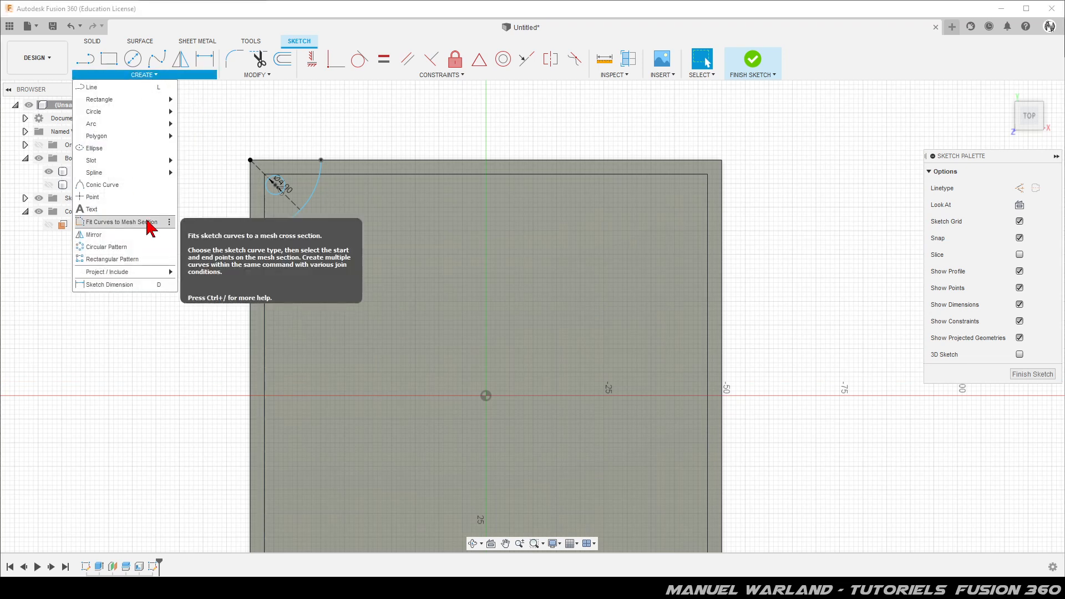
pyautogui.click(94, 248)
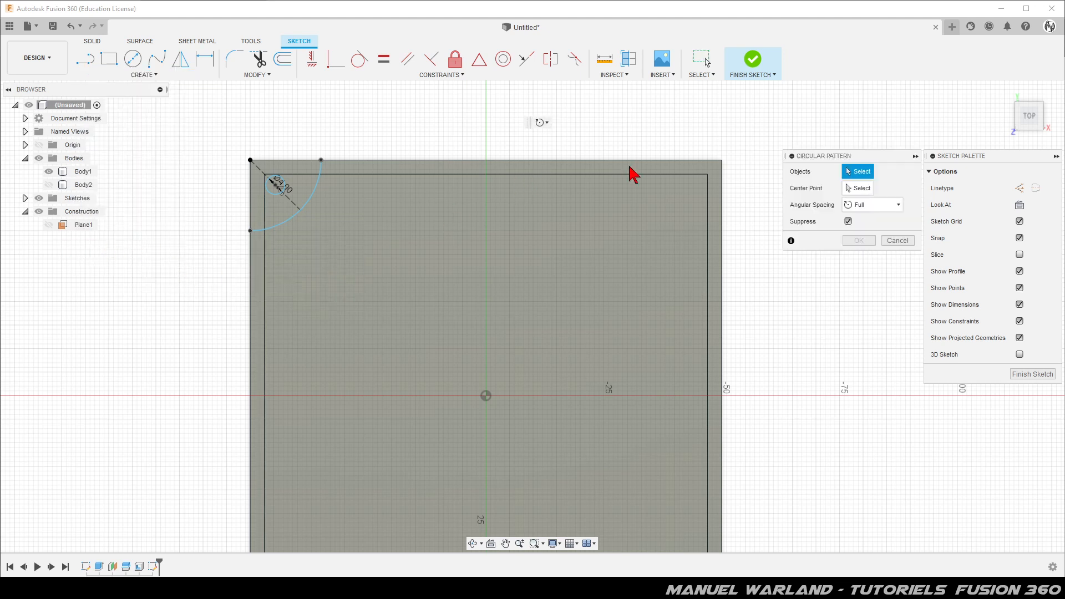
pyautogui.click(312, 201)
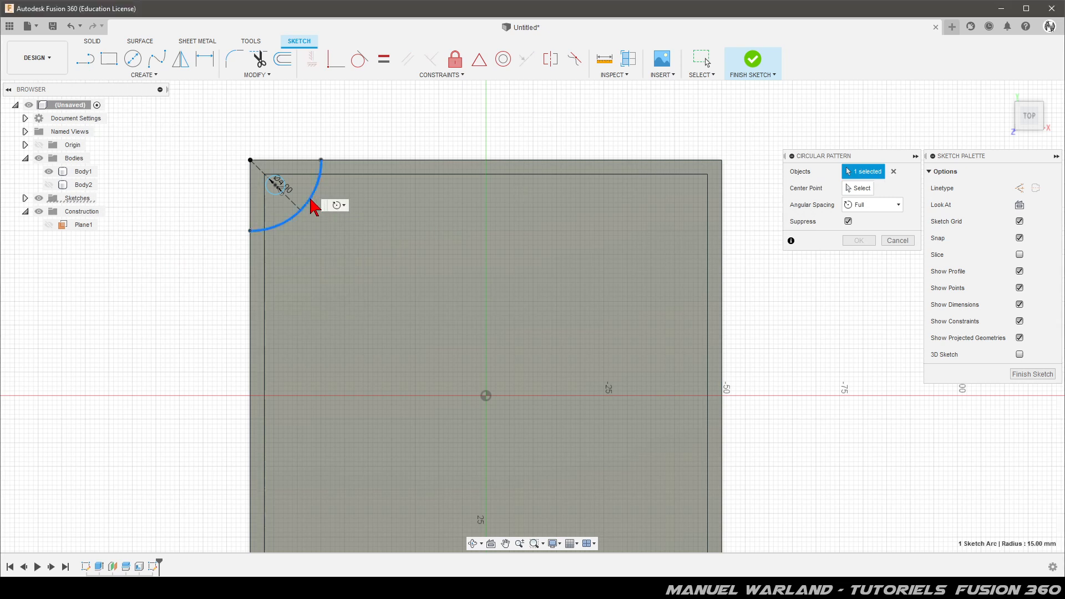
pyautogui.click(276, 194)
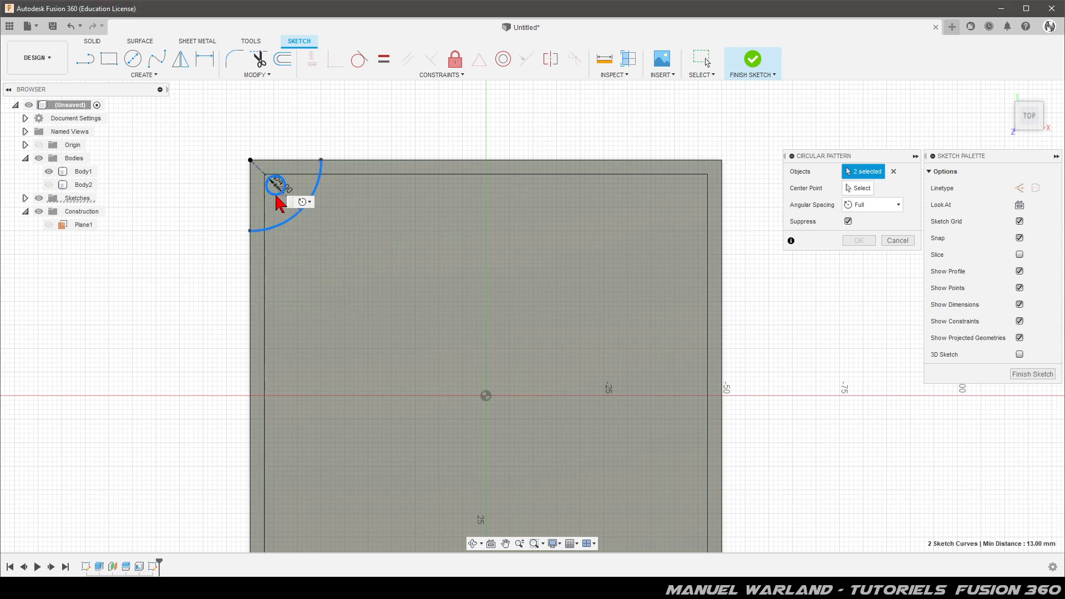
pyautogui.click(859, 190)
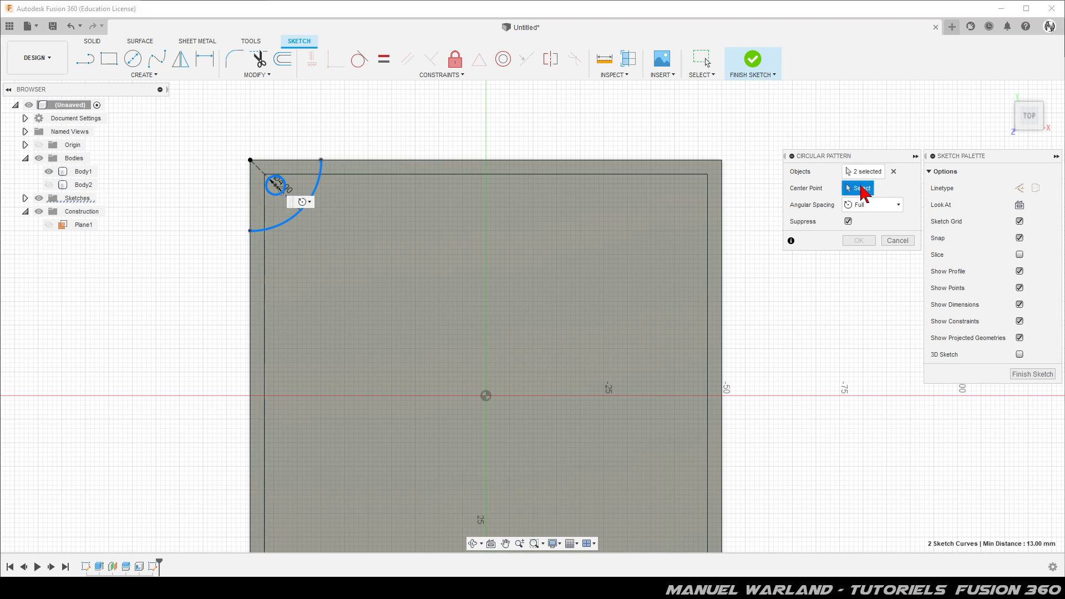
pyautogui.click(486, 395)
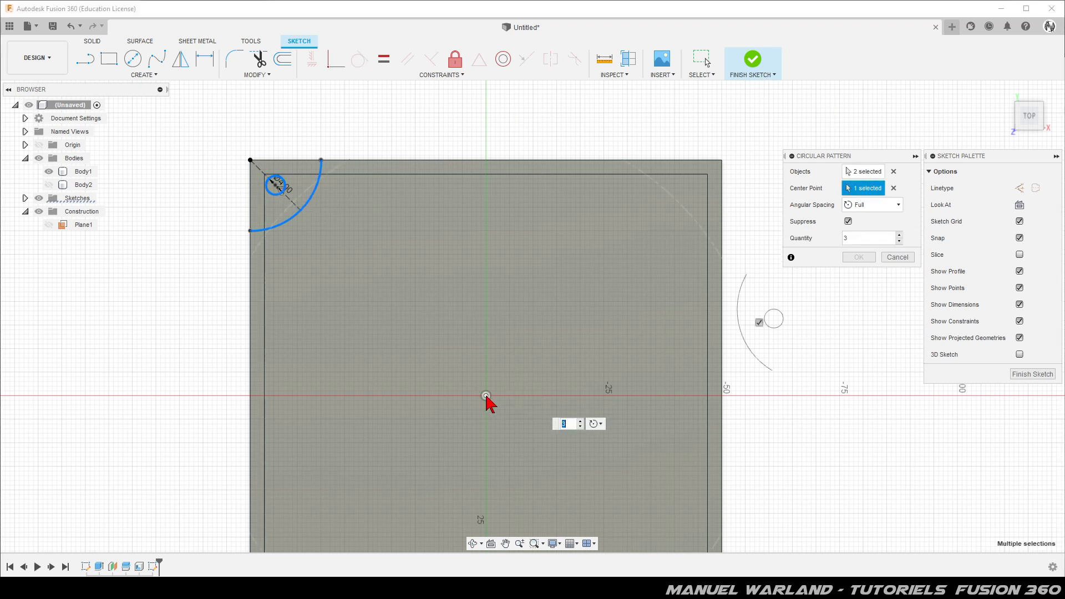
pyautogui.click(899, 235)
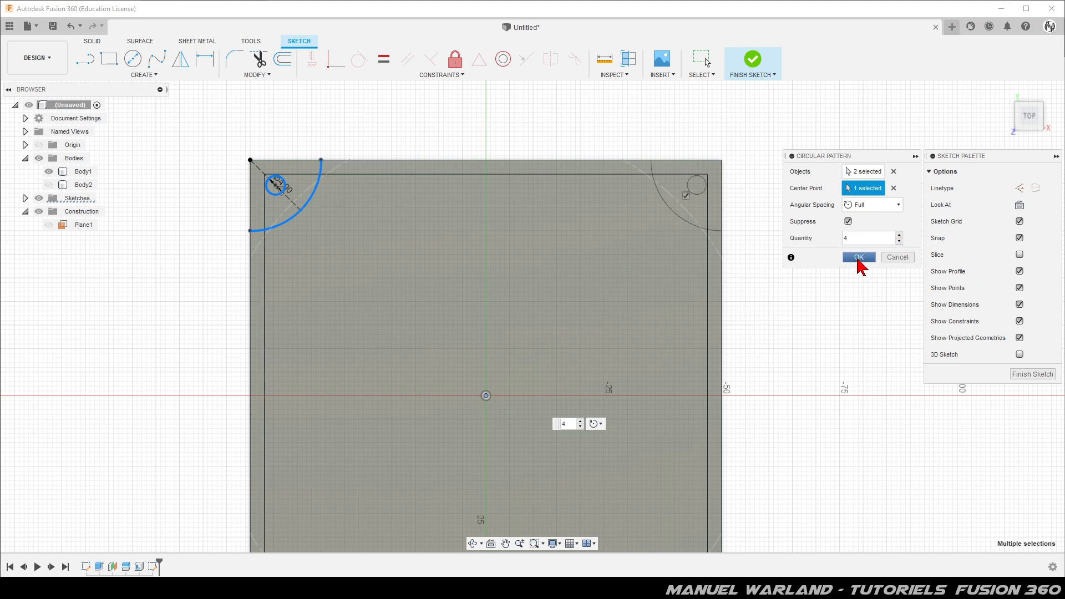
pyautogui.click(858, 257)
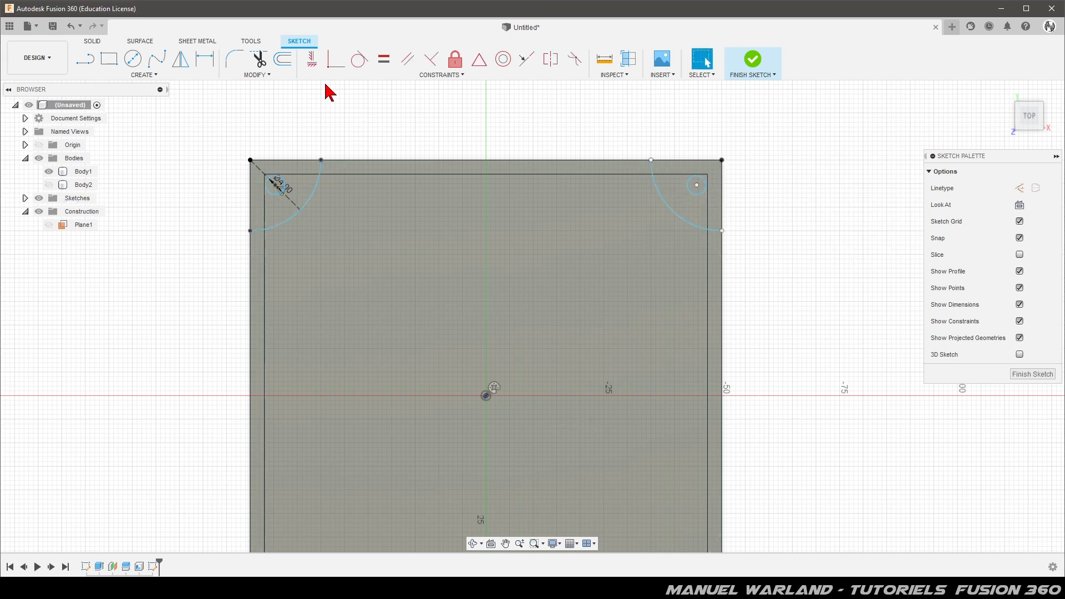
pyautogui.scroll(-2, 273, 139)
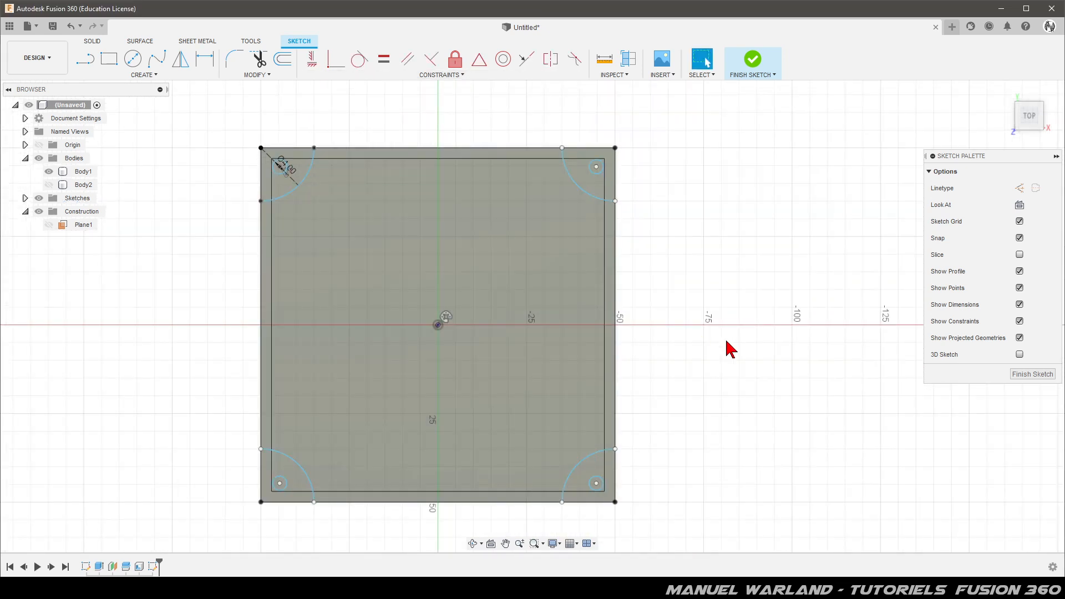
pyautogui.click(1026, 375)
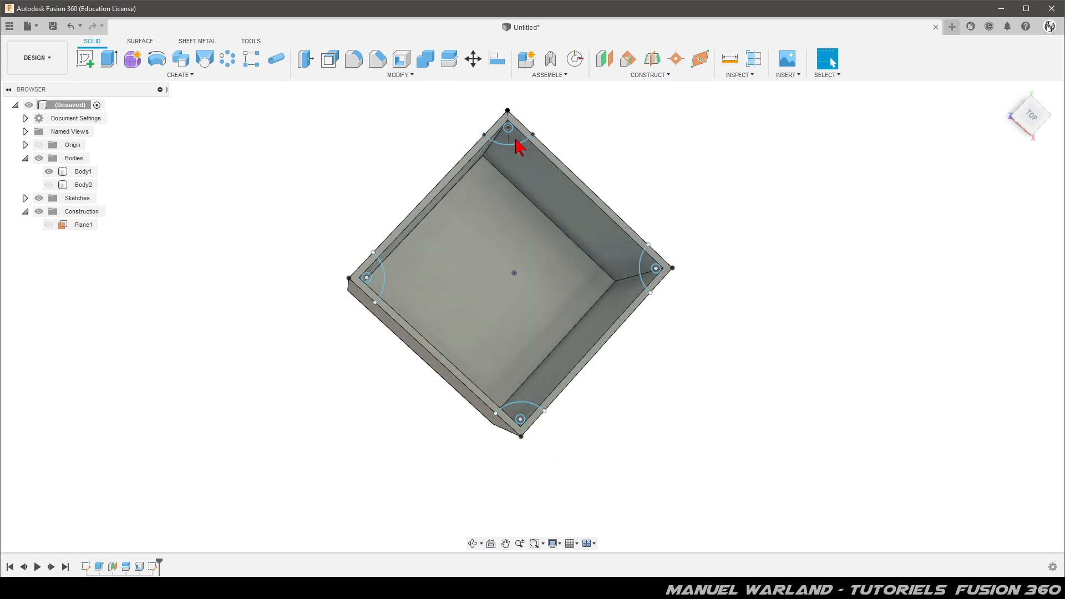
# Extrude the four corner support profiles, excluding the circles, 92 mm down to the box's inner floor, joined to the lower body.
pyautogui.click(111, 58)
pyautogui.keyDown('shift'); pyautogui.moveTo(476, 278); pyautogui.dragTo(485, 241, button='middle'); pyautogui.keyUp('shift')
pyautogui.scroll(2, 549, 111)
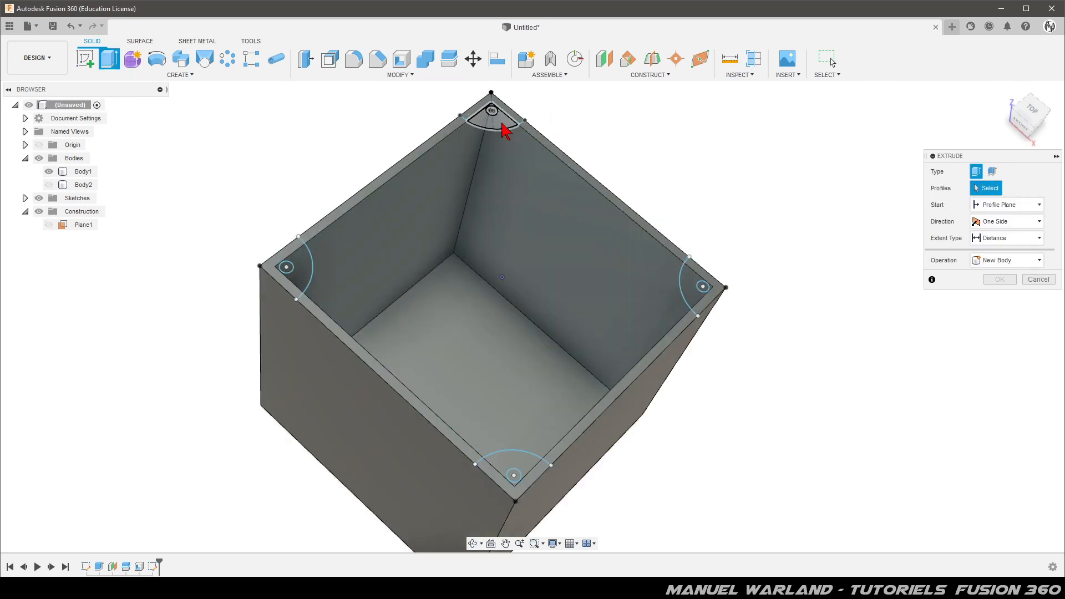
pyautogui.click(504, 128)
pyautogui.click(303, 278)
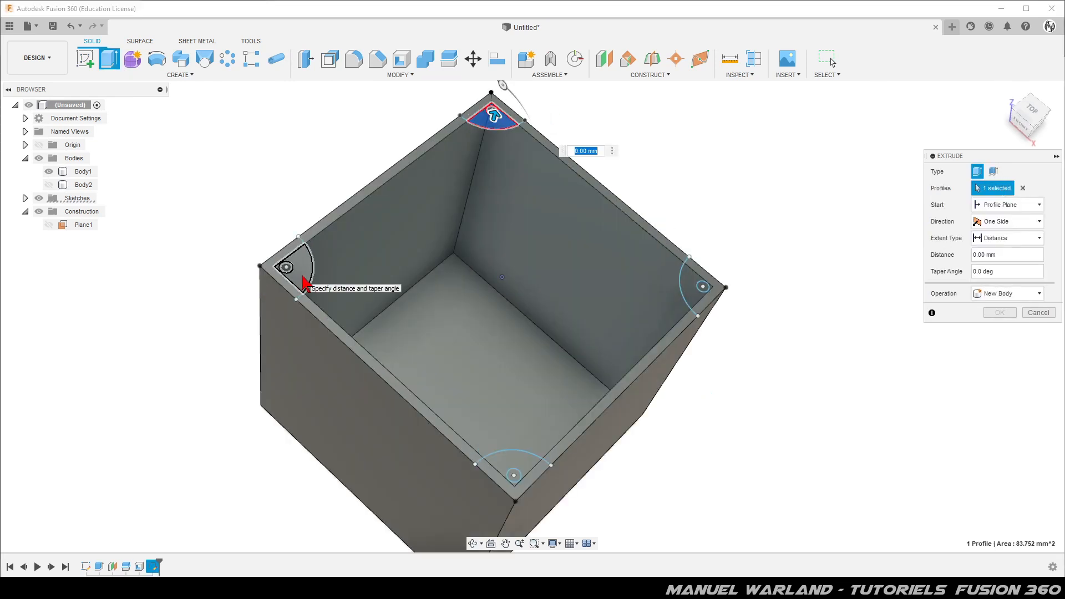
pyautogui.click(531, 464)
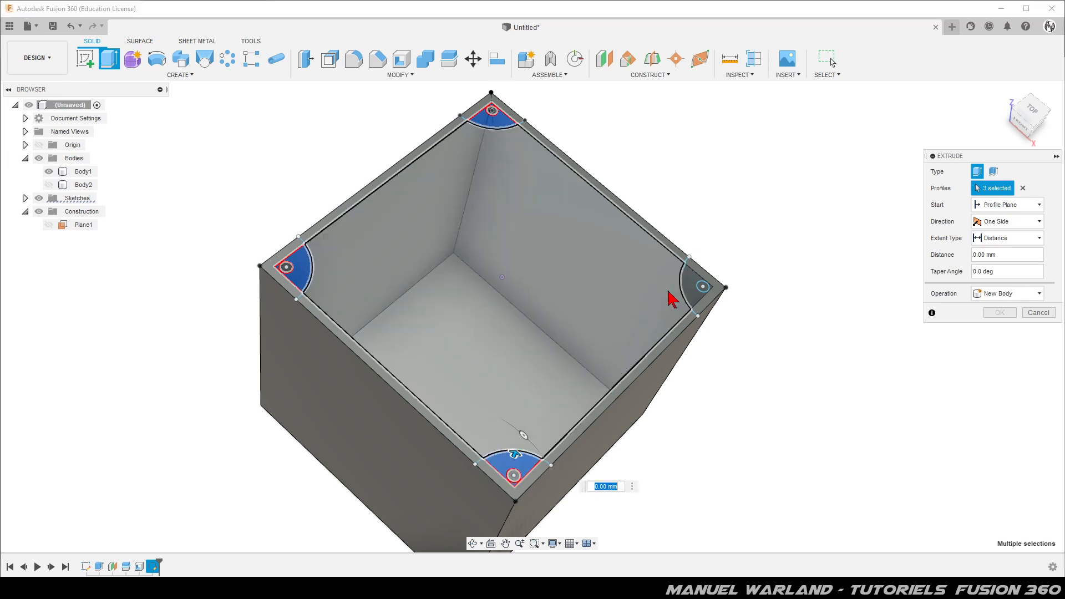
pyautogui.click(692, 301)
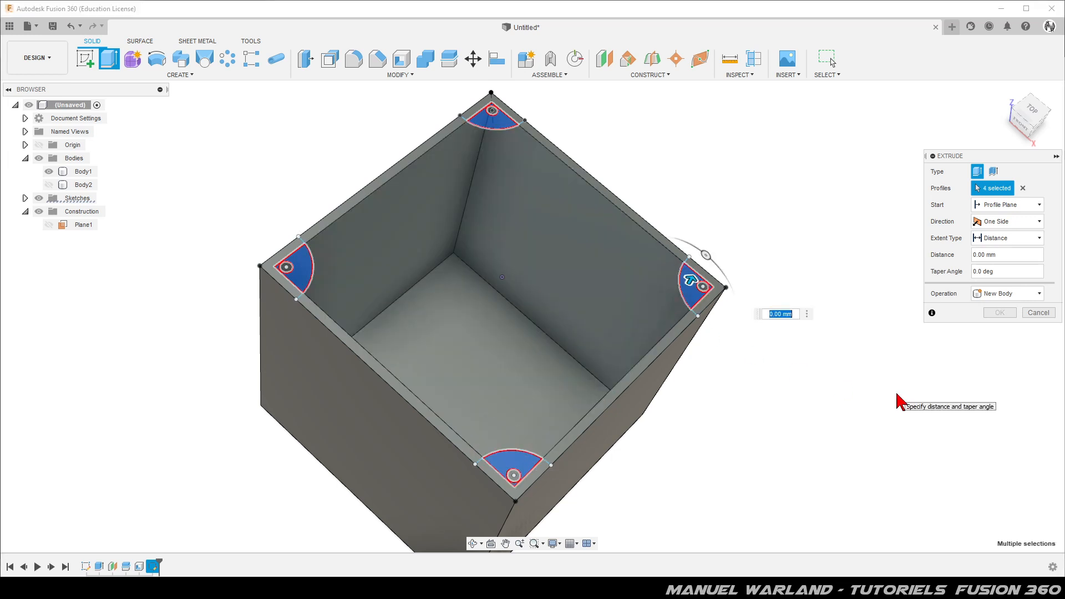
pyautogui.moveTo(688, 280); pyautogui.dragTo(660, 330)
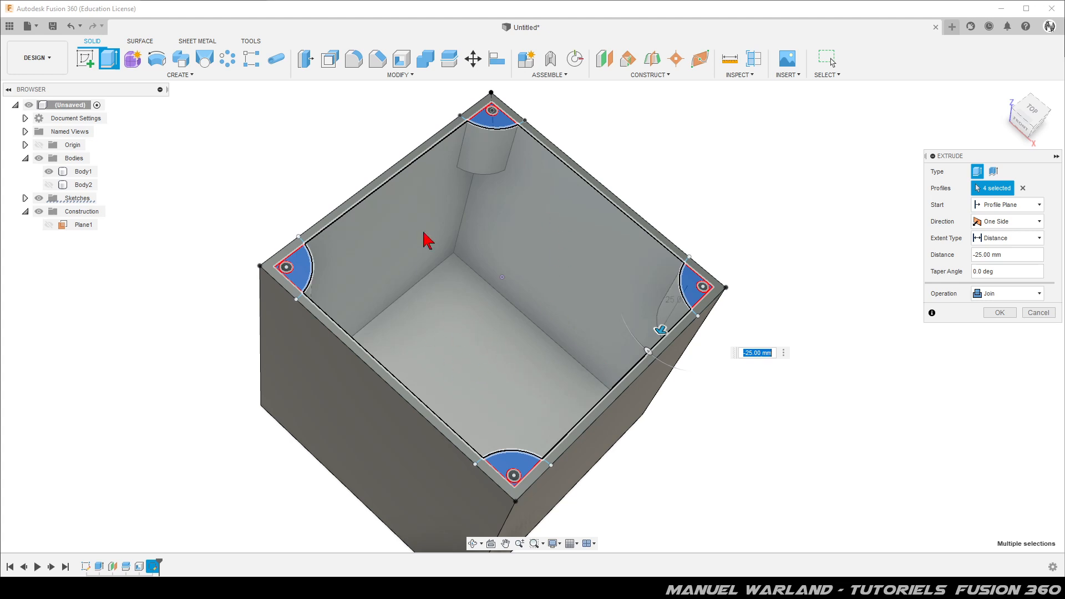
pyautogui.click(481, 349)
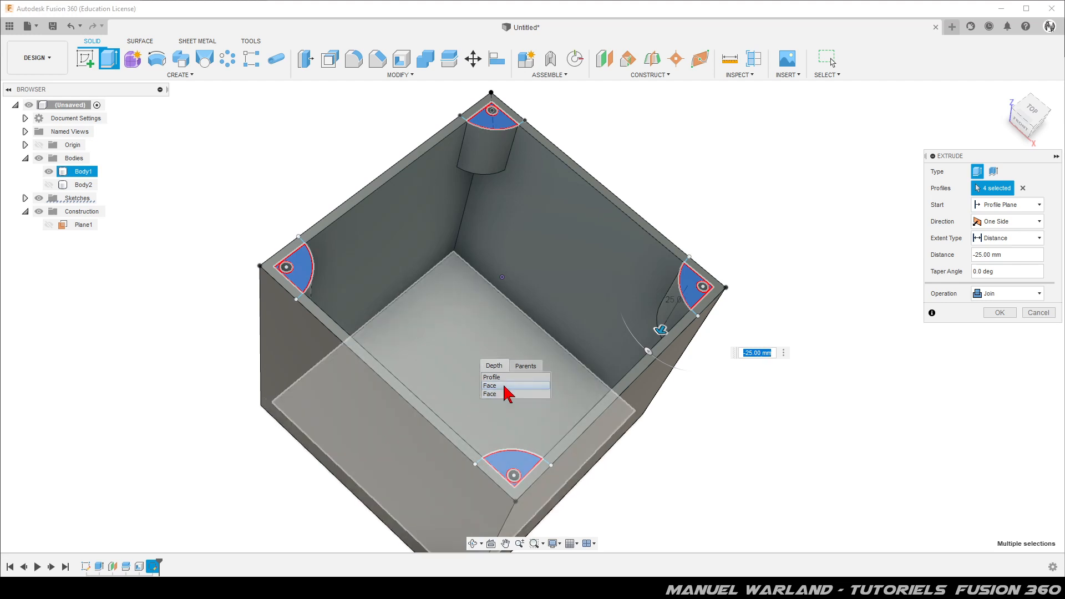
pyautogui.click(505, 386)
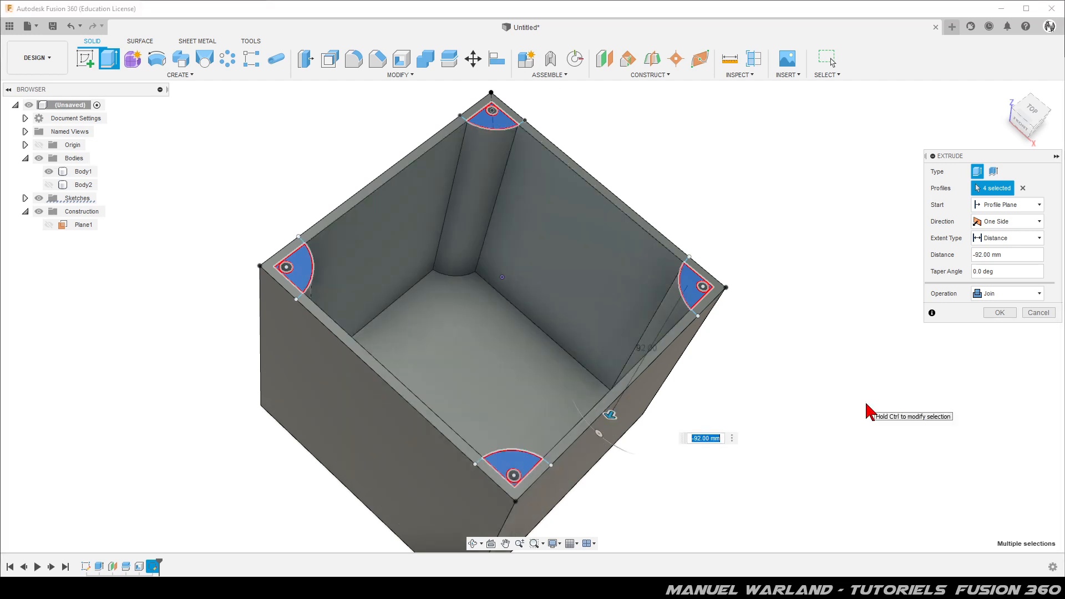
pyautogui.click(1002, 314)
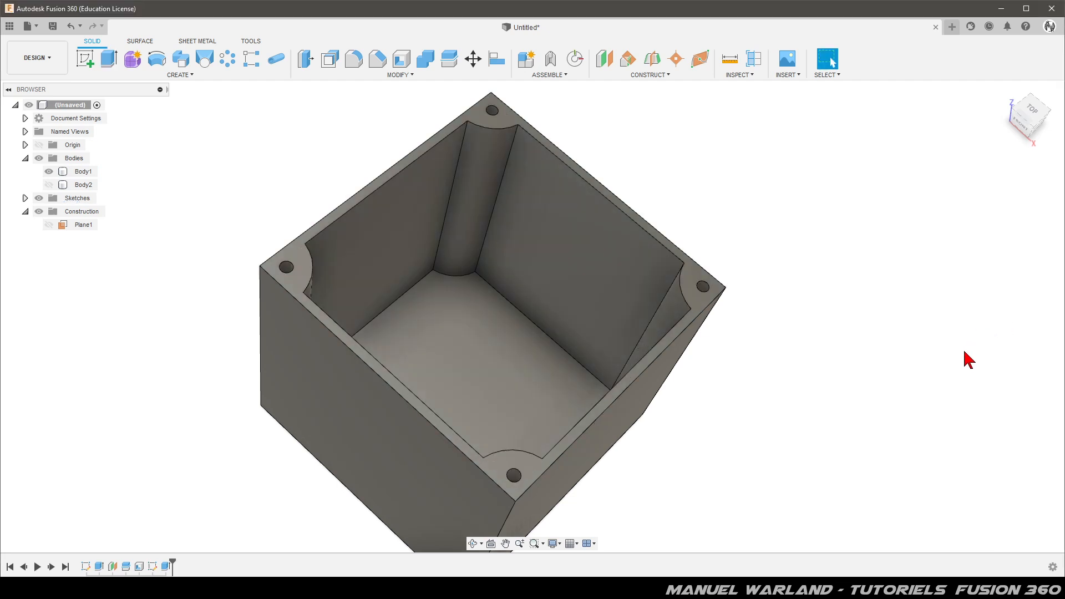
# Make Sketch2 with the corner arcs and circles visible again.
pyautogui.moveTo(707, 409)
pyautogui.keyDown('shift'); pyautogui.mouseDown(button='middle')
pyautogui.moveTo(647, 381)
pyautogui.moveTo(679, 360)
pyautogui.moveTo(639, 425)
pyautogui.moveTo(667, 433)
pyautogui.moveTo(635, 422)
pyautogui.moveTo(680, 373)
pyautogui.moveTo(673, 366)
pyautogui.moveTo(694, 410)
pyautogui.mouseUp(button='middle'); pyautogui.keyUp('shift')
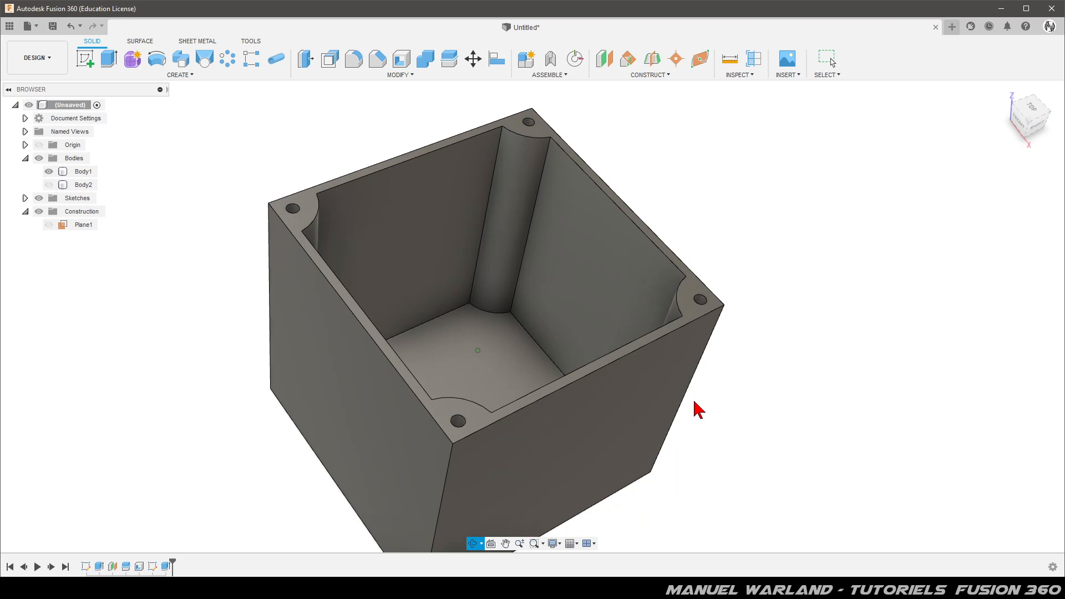
pyautogui.click(25, 198)
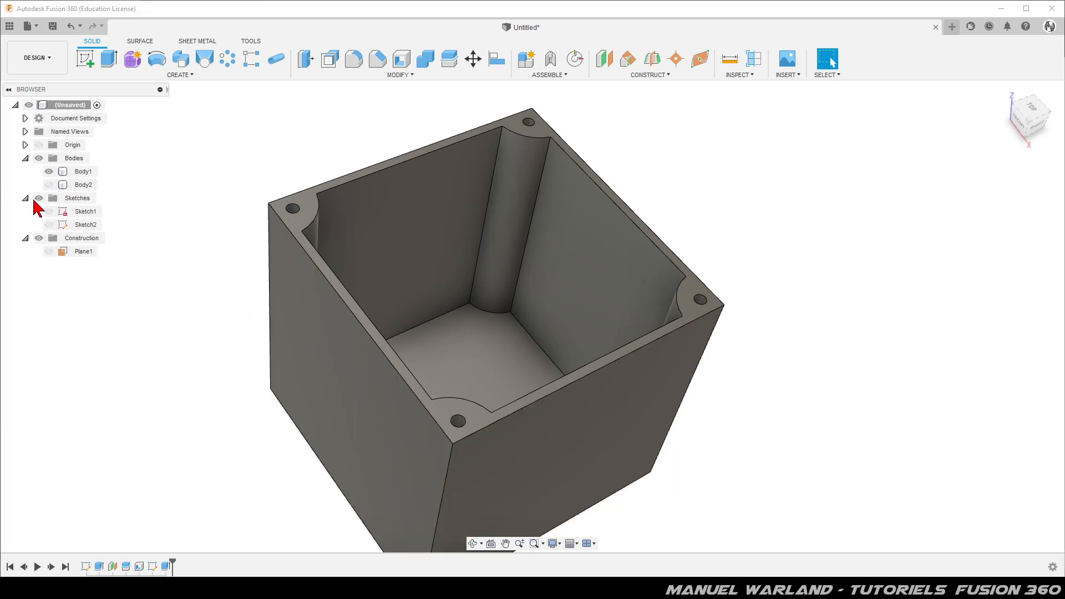
pyautogui.click(49, 224)
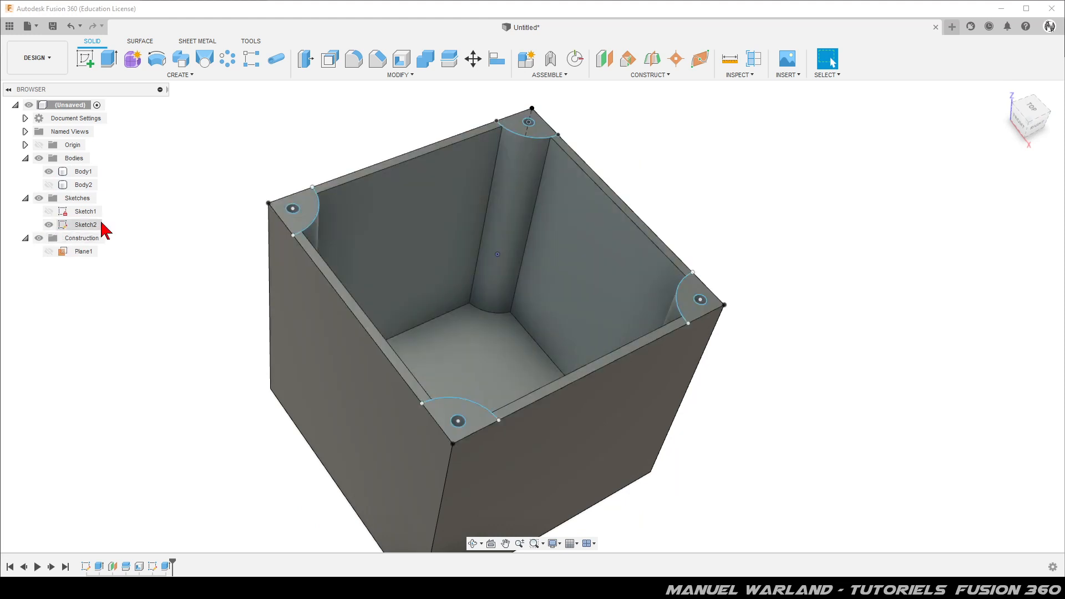
# Show the lid body Body2 and extrude the four corner circles 10 mm upward as a cut through it.
pyautogui.click(110, 65)
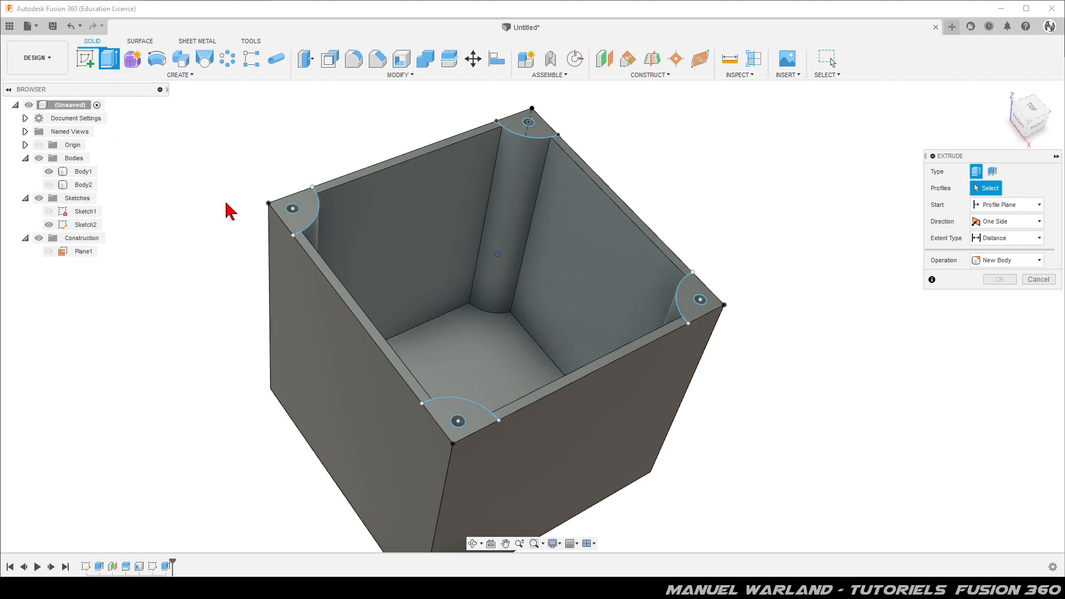
pyautogui.scroll(5, 297, 226)
pyautogui.click(298, 238)
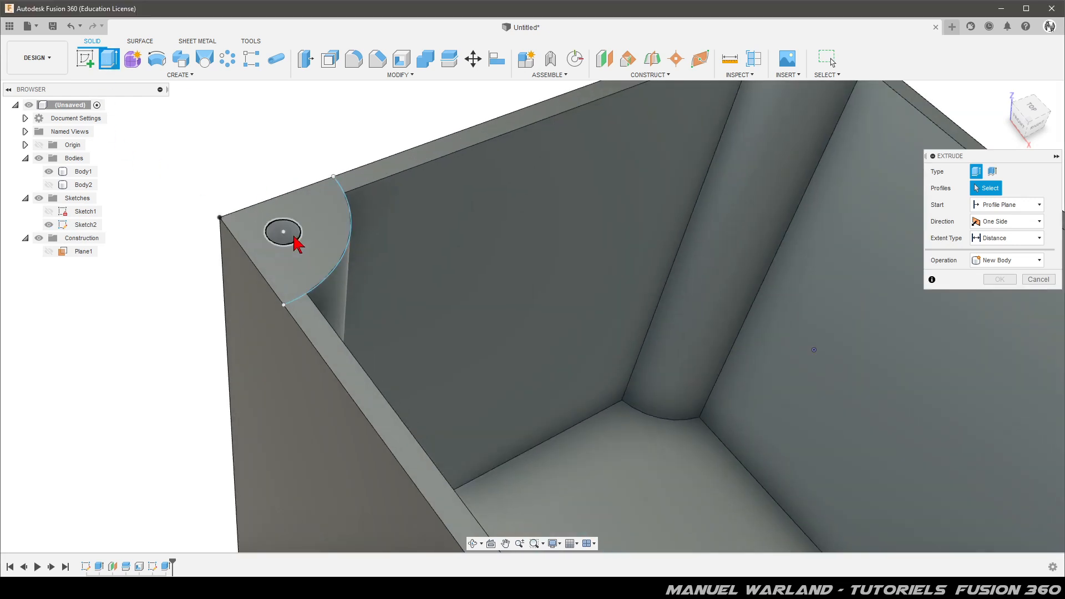
pyautogui.scroll(-8, 202, 136)
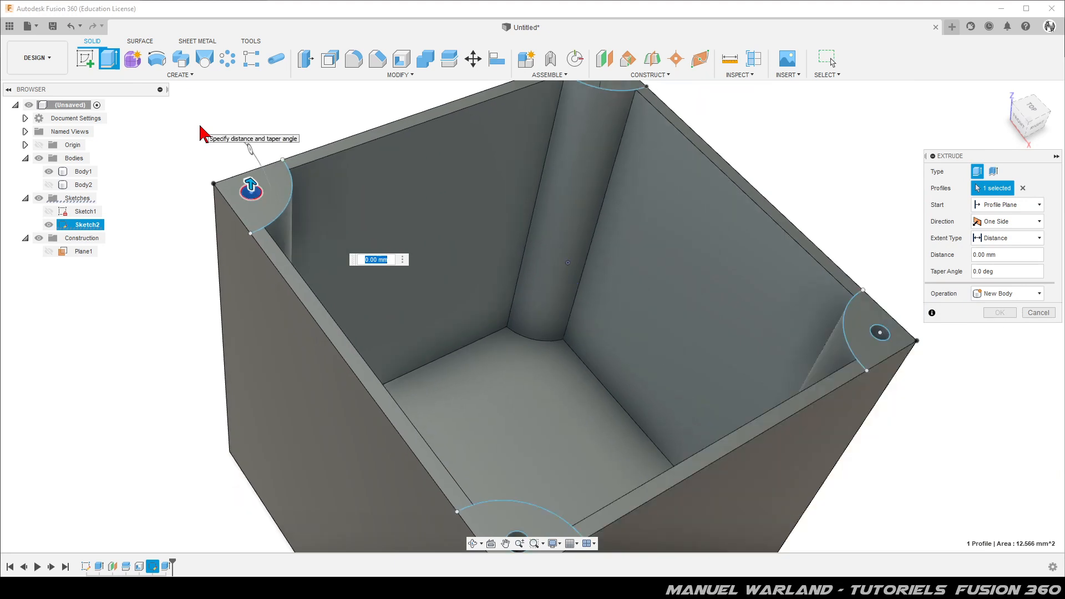
pyautogui.scroll(-1, 202, 137)
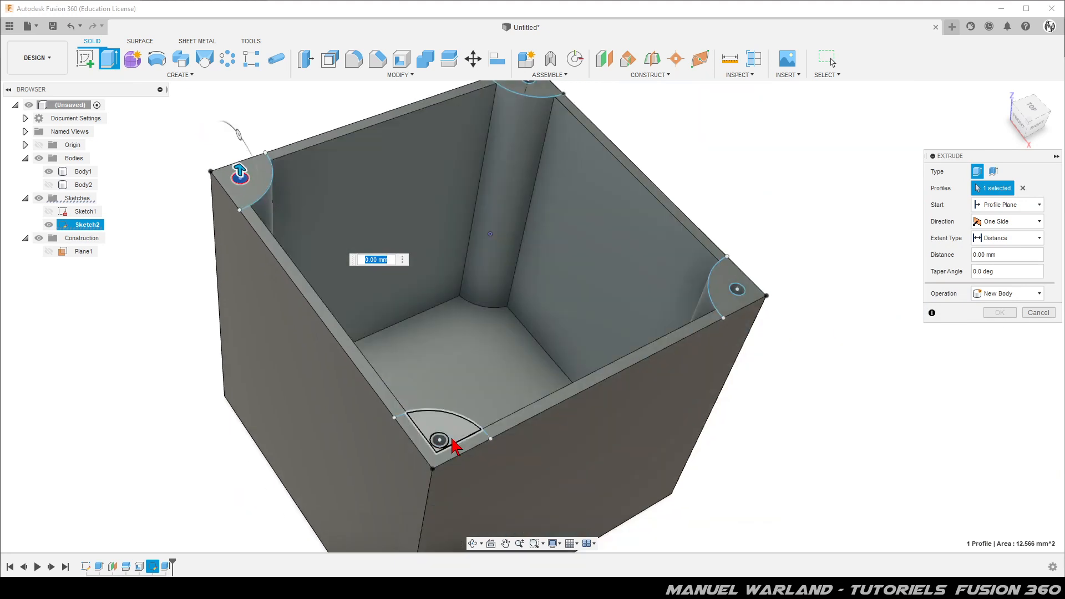
pyautogui.click(446, 441)
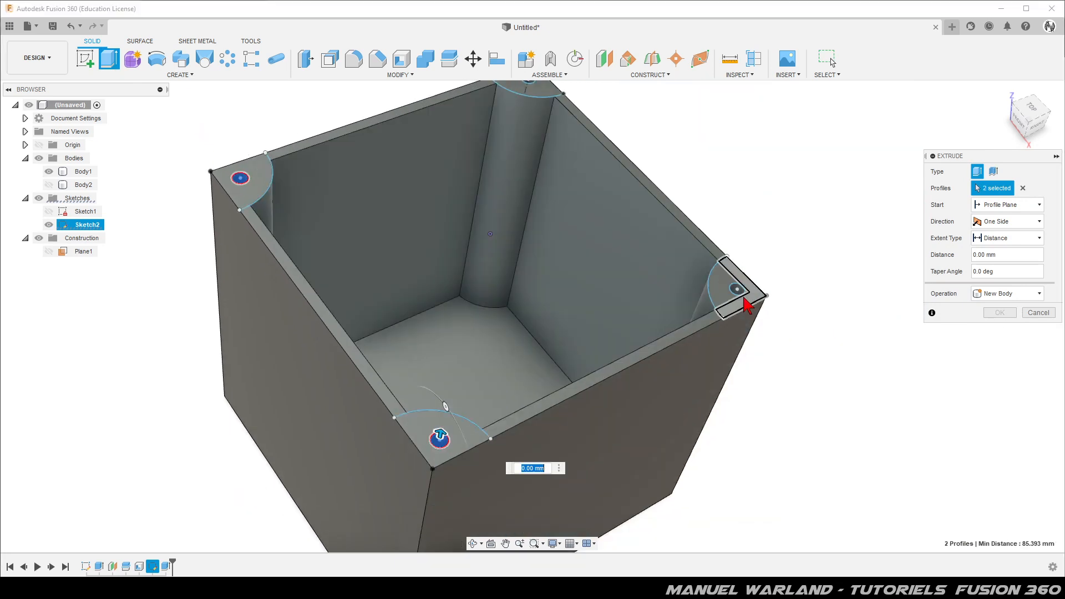
pyautogui.click(737, 289)
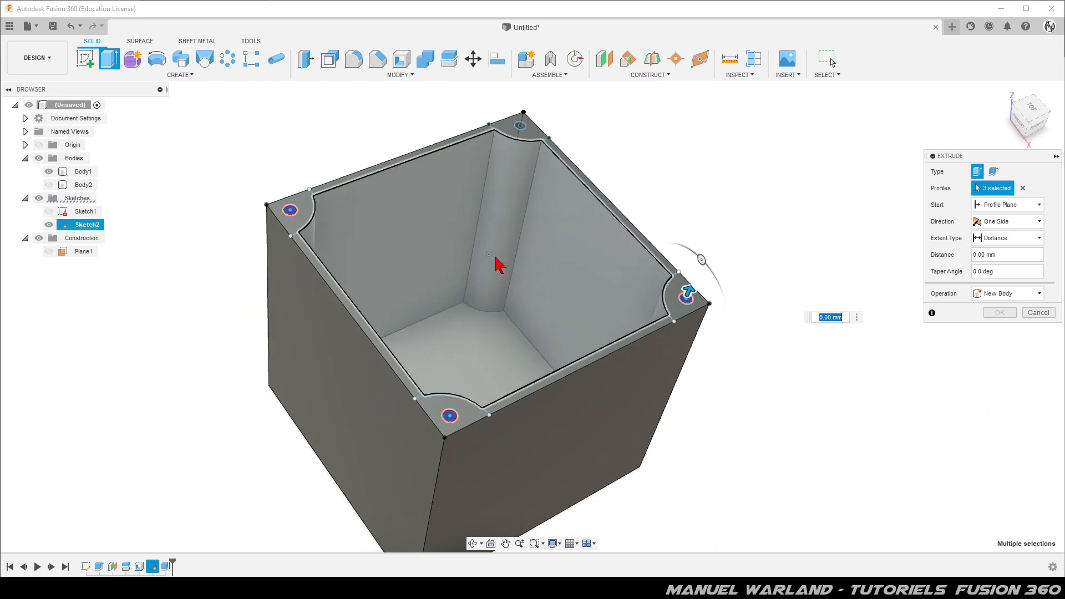
pyautogui.scroll(3, 499, 119)
pyautogui.click(536, 134)
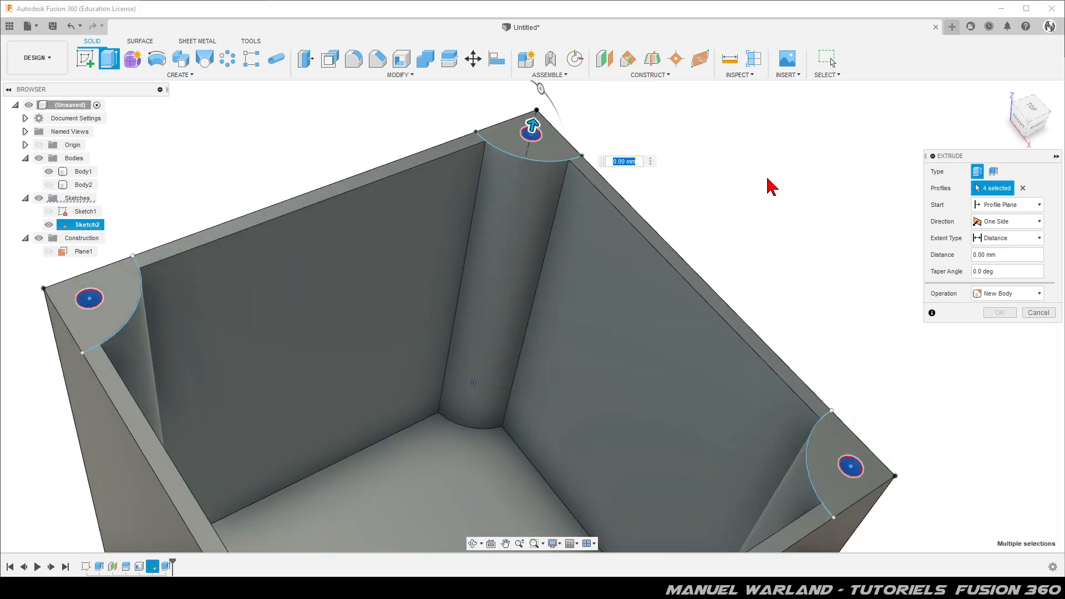
pyautogui.scroll(-2, 754, 178)
pyautogui.scroll(-1, 303, 138)
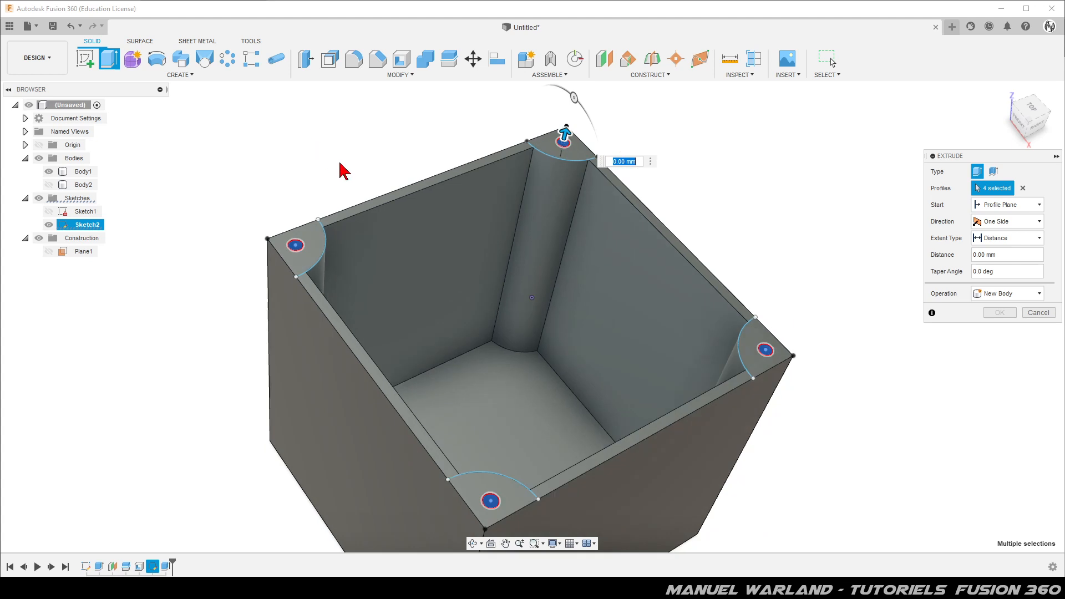
pyautogui.moveTo(563, 131); pyautogui.dragTo(573, 104)
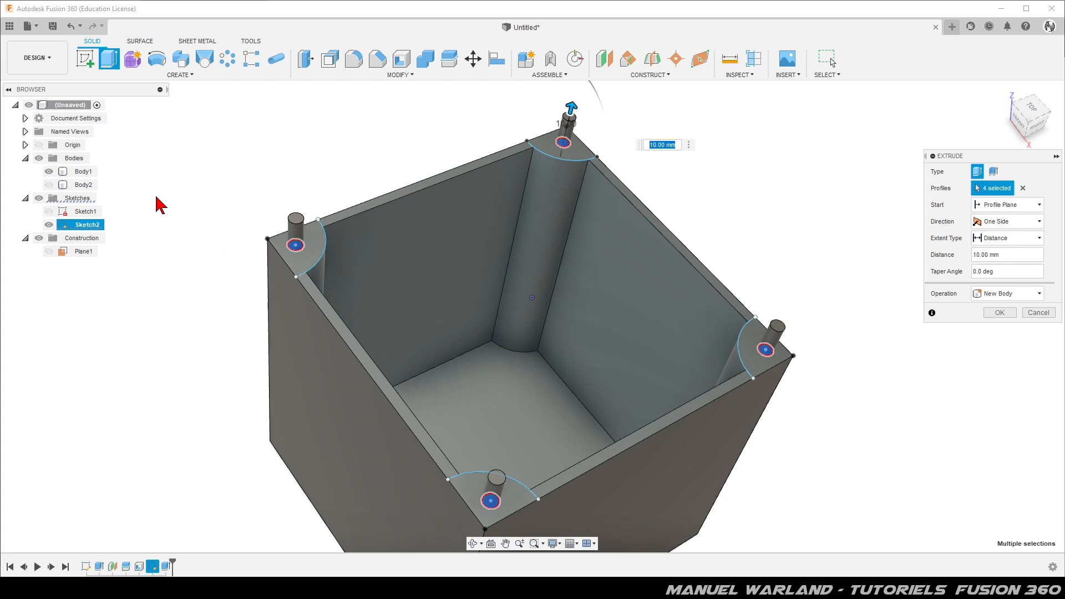
pyautogui.click(49, 185)
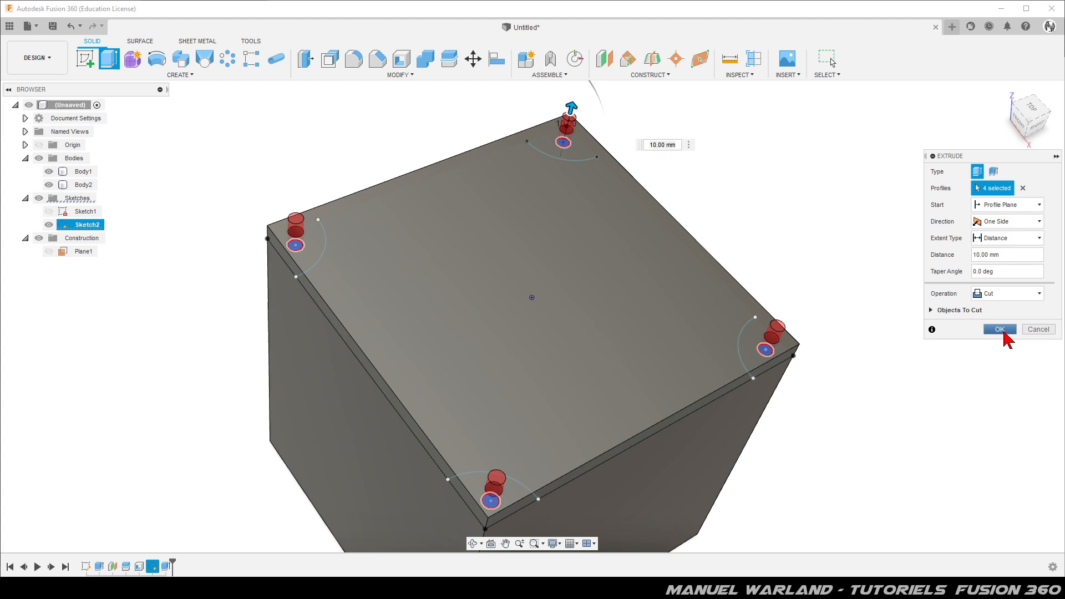
pyautogui.click(1000, 329)
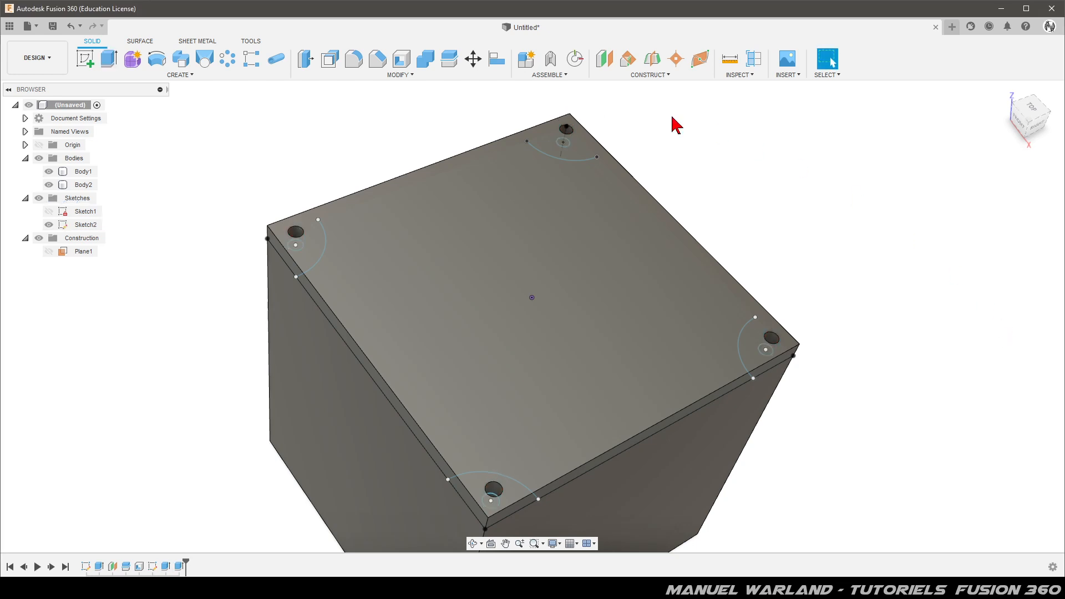
# Chamfer the upper edges of the lid's four corner holes with an equal distance of 2 mm.
pyautogui.click(378, 61)
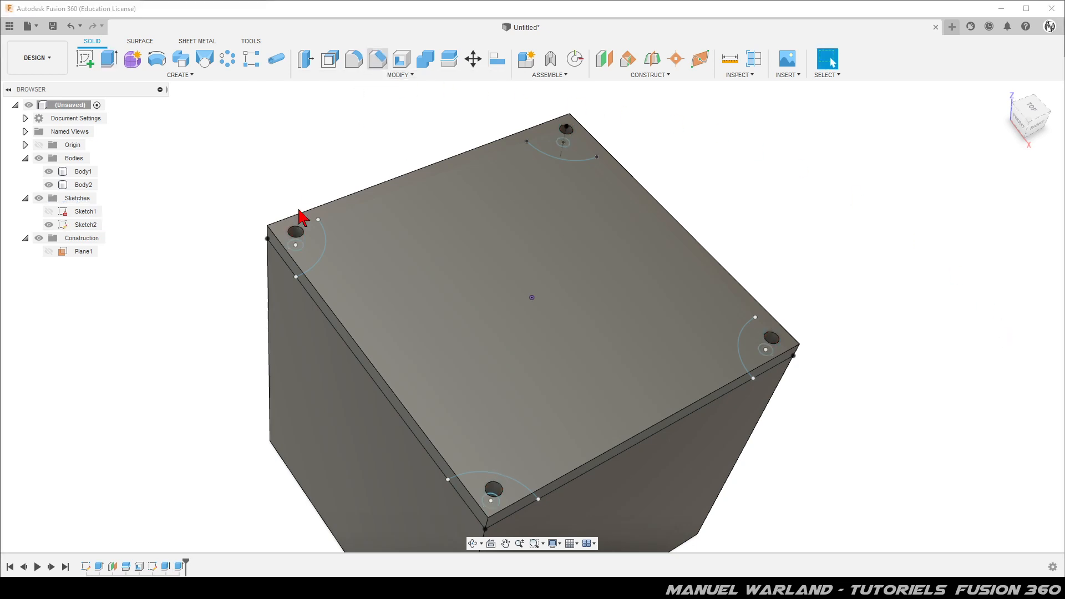
pyautogui.click(300, 226)
pyautogui.click(566, 130)
pyautogui.click(771, 338)
pyautogui.click(494, 489)
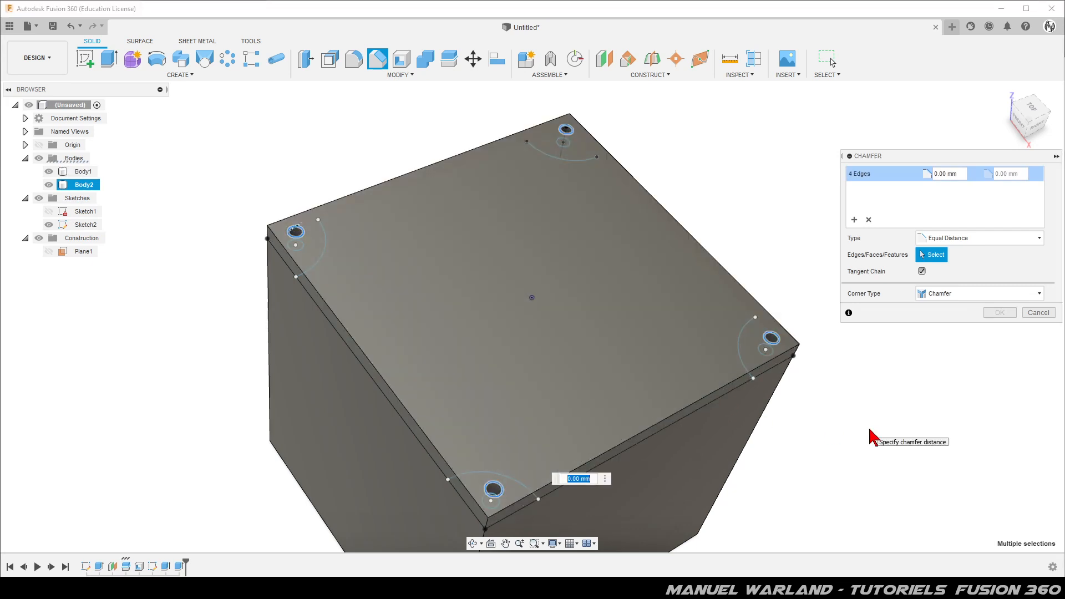
pyautogui.write('2')
pyautogui.press('Return')
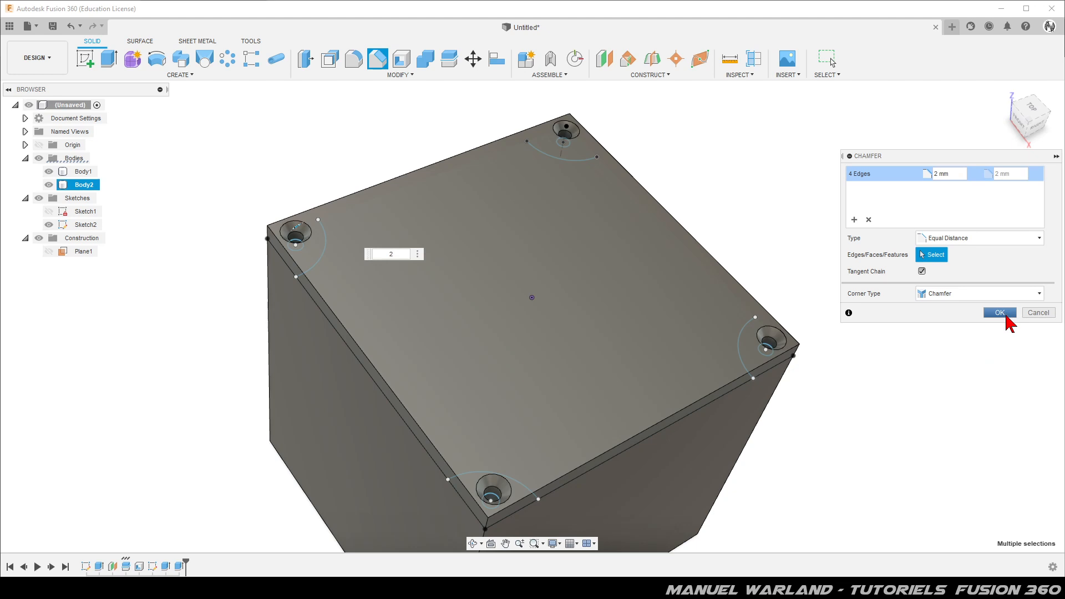
pyautogui.click(999, 313)
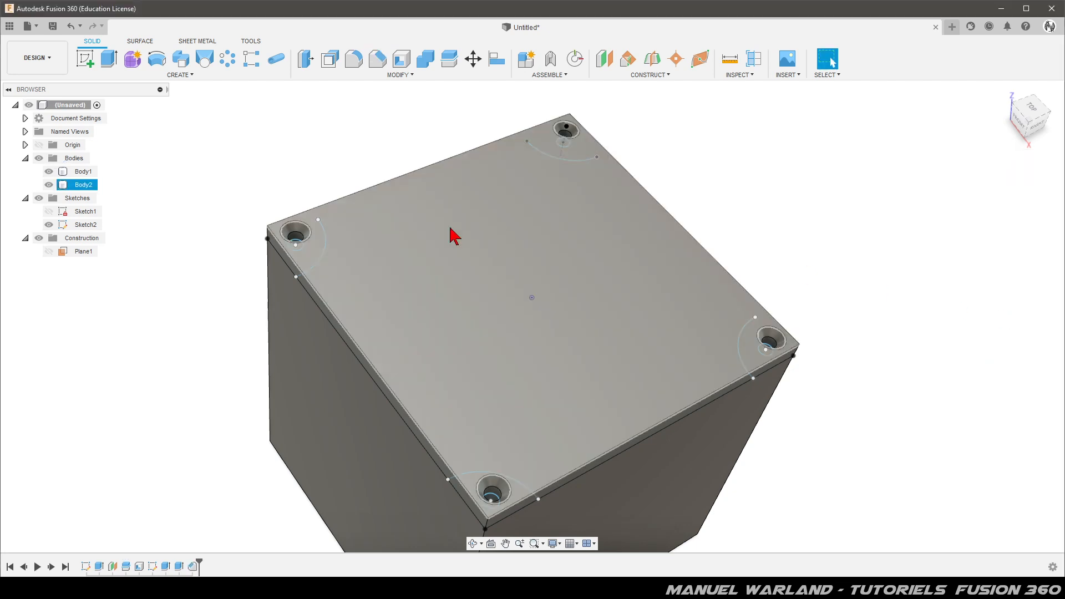
# Start a sketch on the front face of the lower box body and project that face's outline into it.
pyautogui.click(69, 186)
pyautogui.scroll(-3, 266, 143)
pyautogui.click(640, 213)
pyautogui.click(1012, 98)
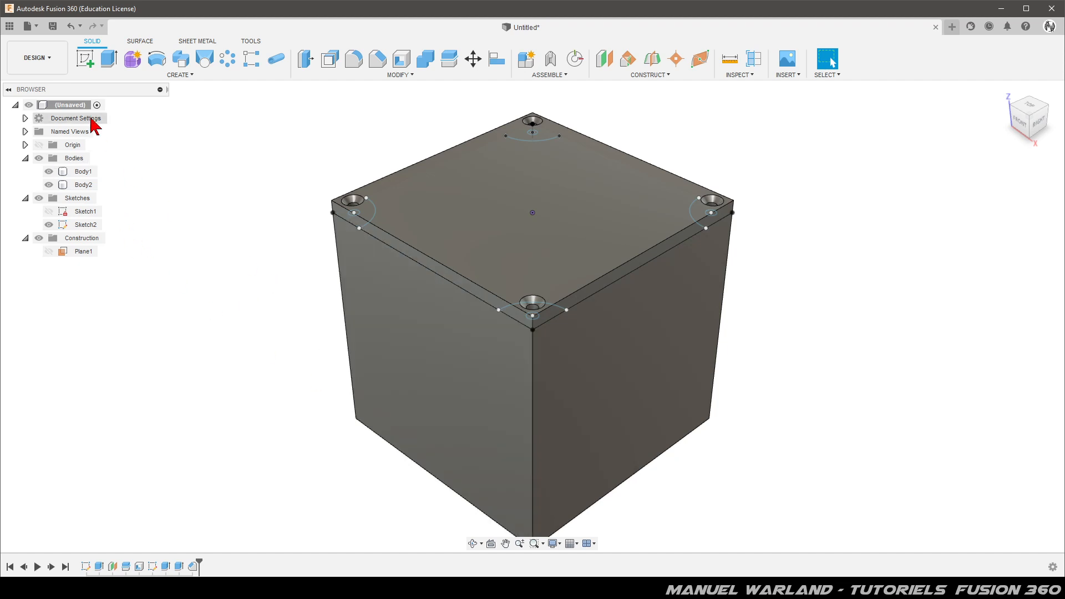
pyautogui.click(85, 60)
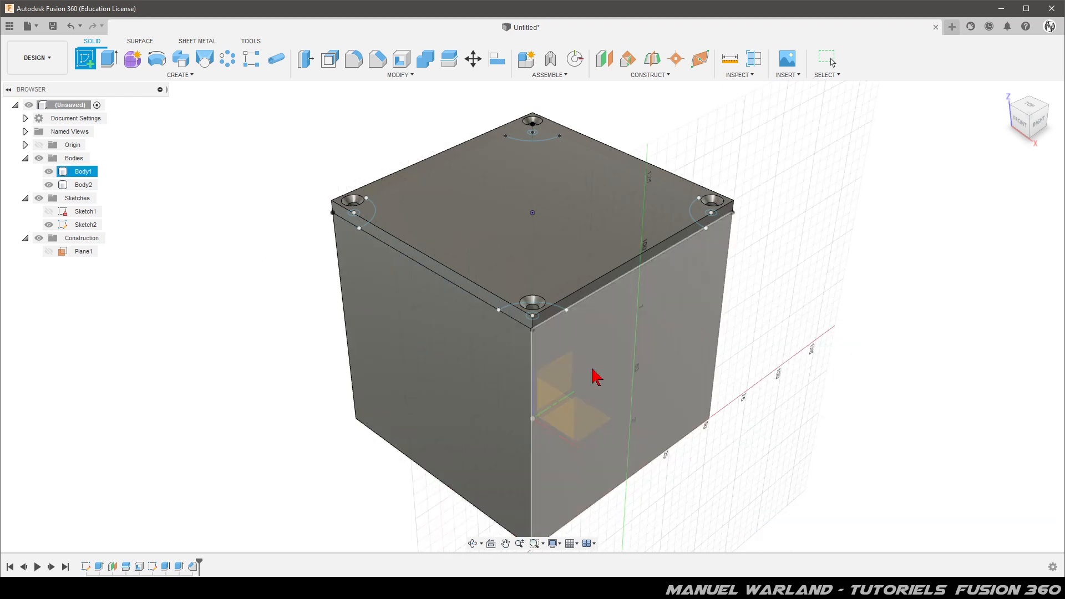
pyautogui.click(395, 361)
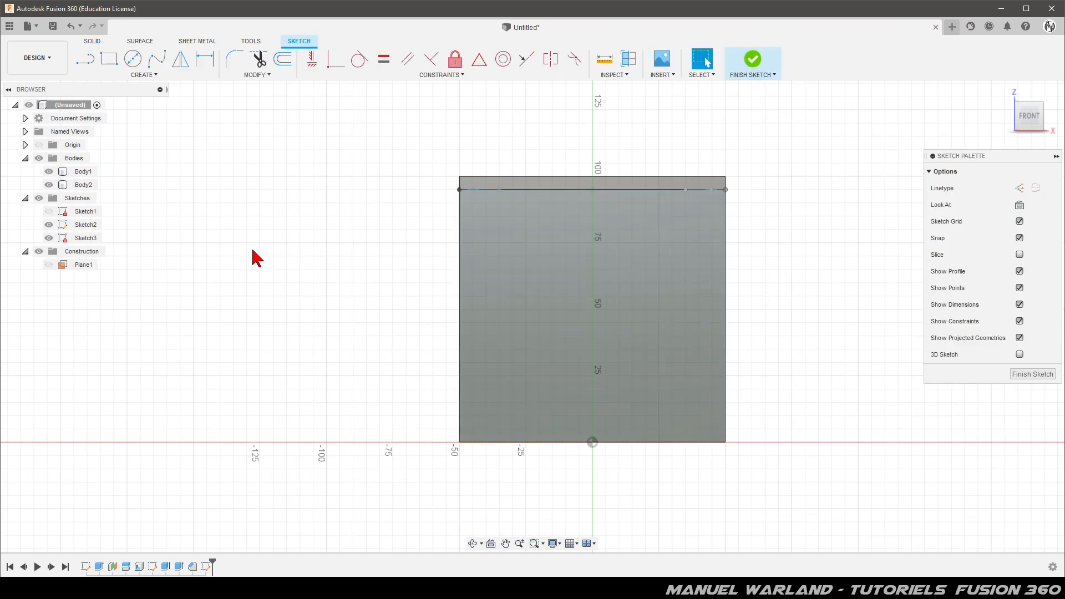
pyautogui.press('p')
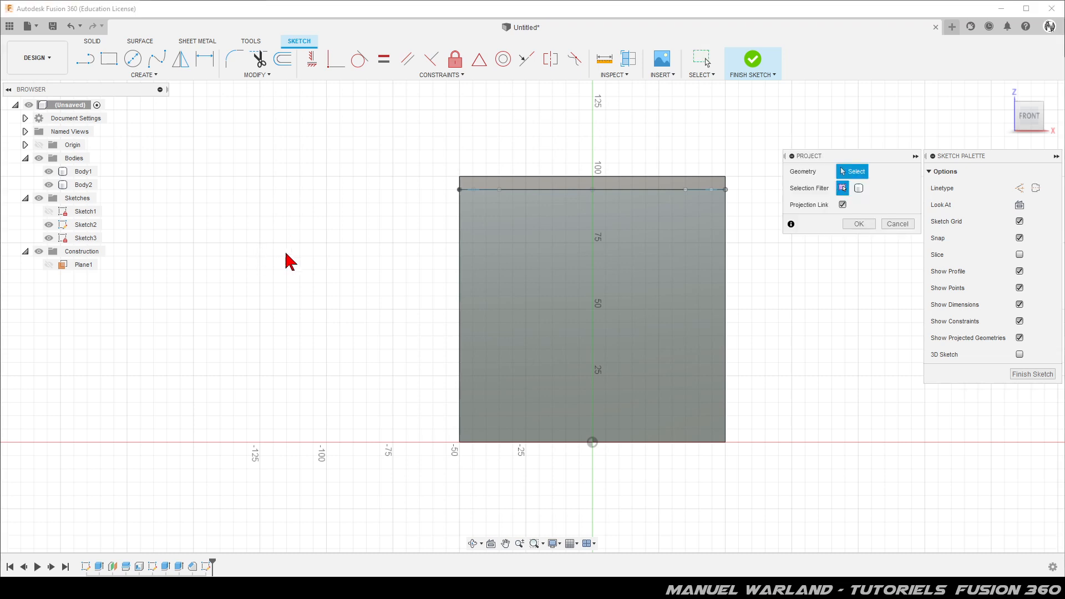
pyautogui.click(535, 253)
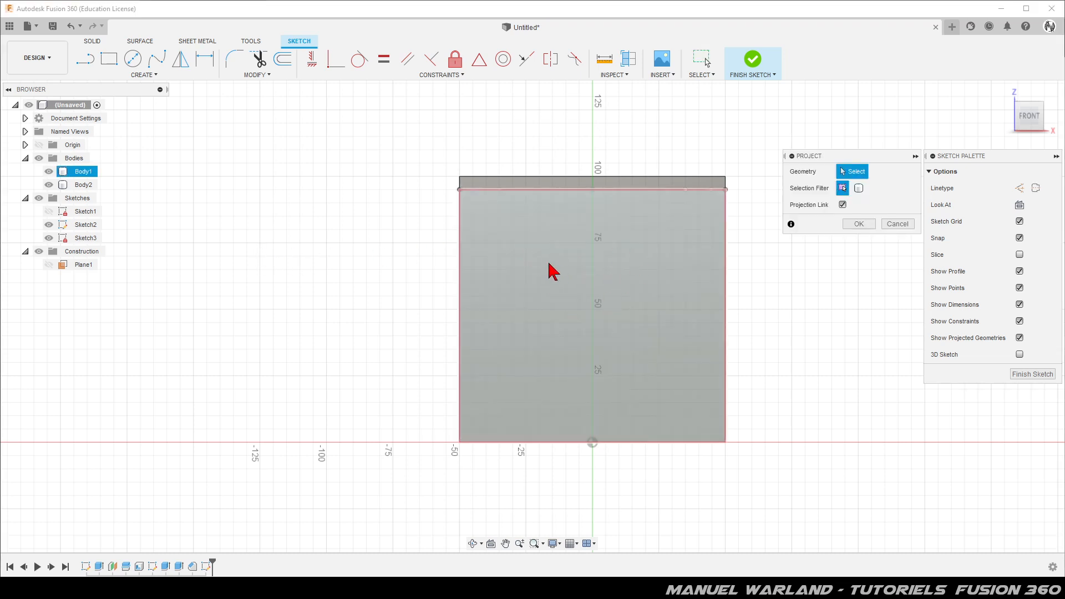
pyautogui.click(529, 277)
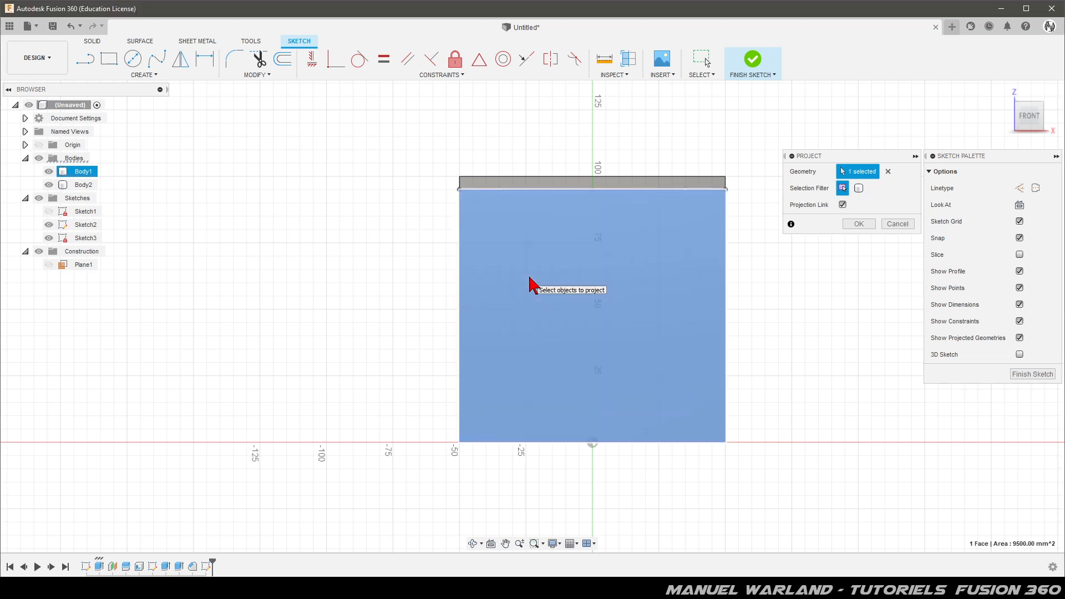
pyautogui.click(850, 224)
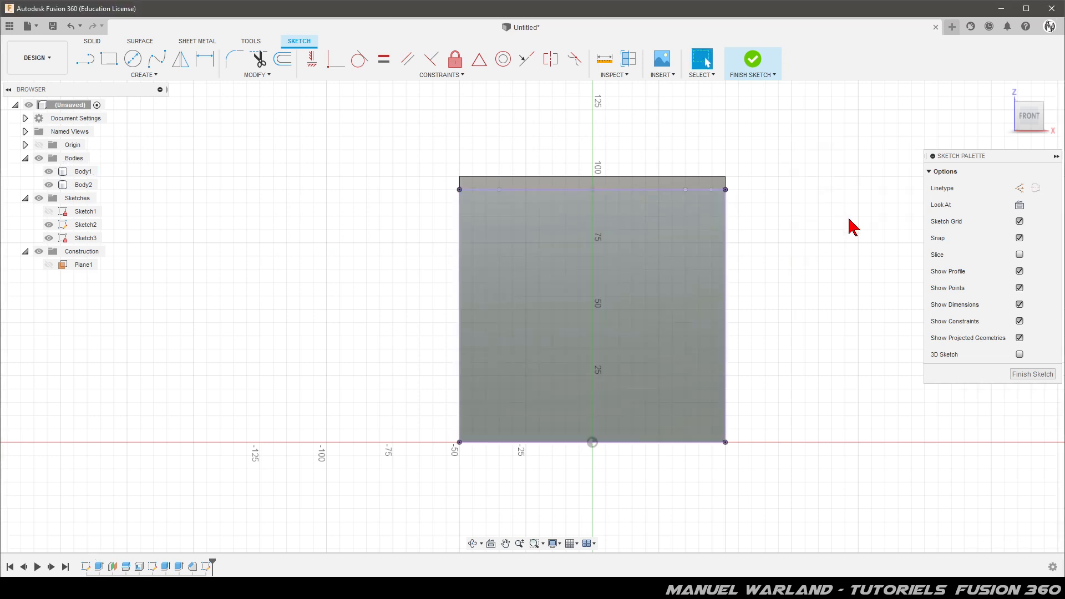
# Hide Body1, Body2 and Sketch2 so that only the current sketch is shown.
pyautogui.click(49, 171)
pyautogui.click(49, 185)
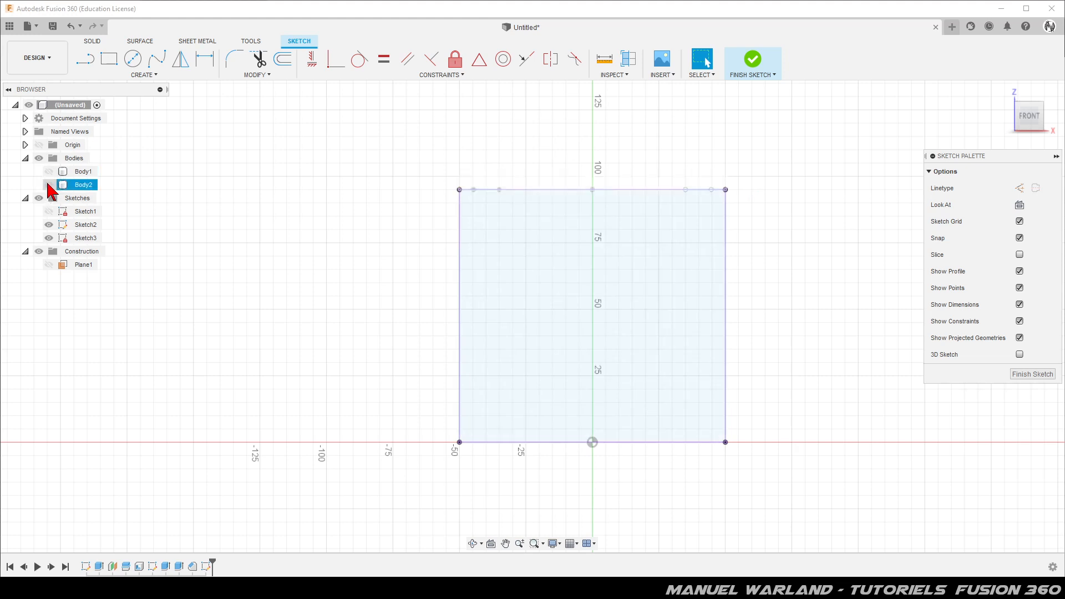
pyautogui.click(48, 224)
pyautogui.click(49, 224)
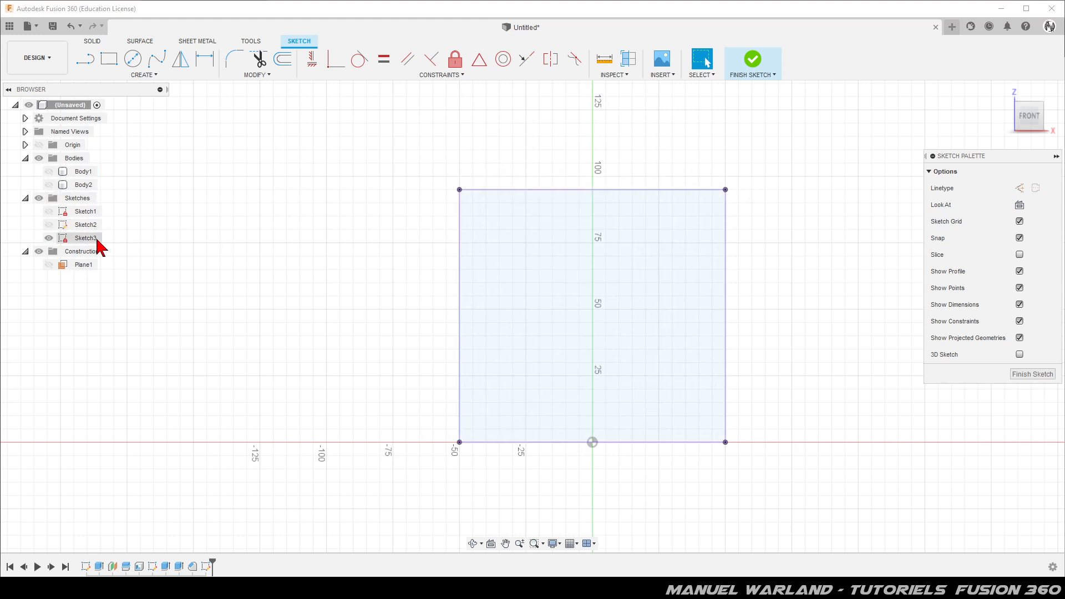
# Draw a diagonal line from the projected outline's lower-left corner to its upper-right corner and convert it to construction.
pyautogui.scroll(2, 869, 249)
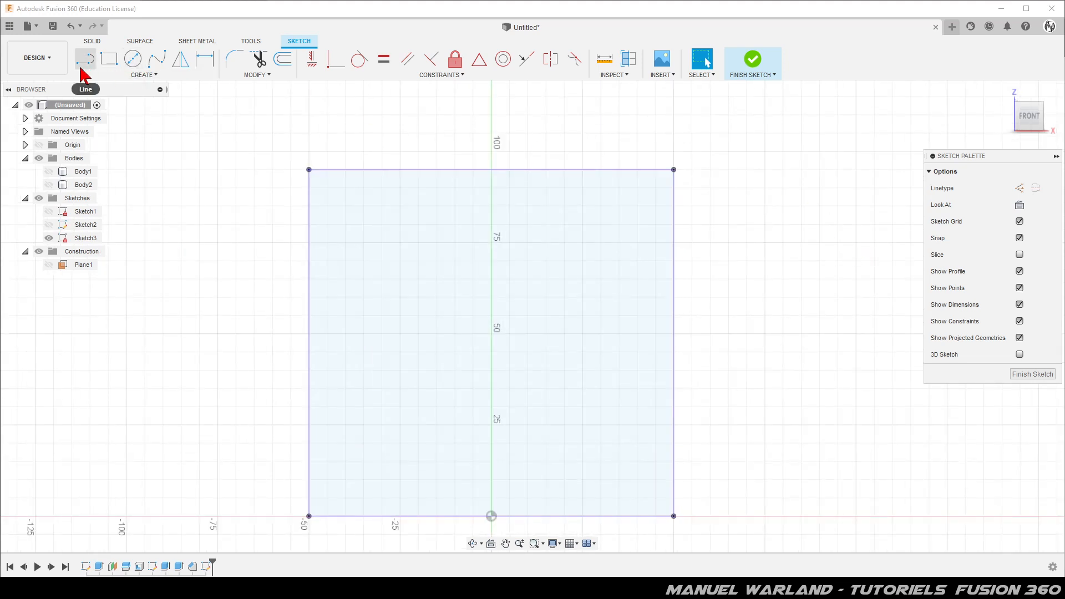
pyautogui.click(85, 59)
pyautogui.click(308, 516)
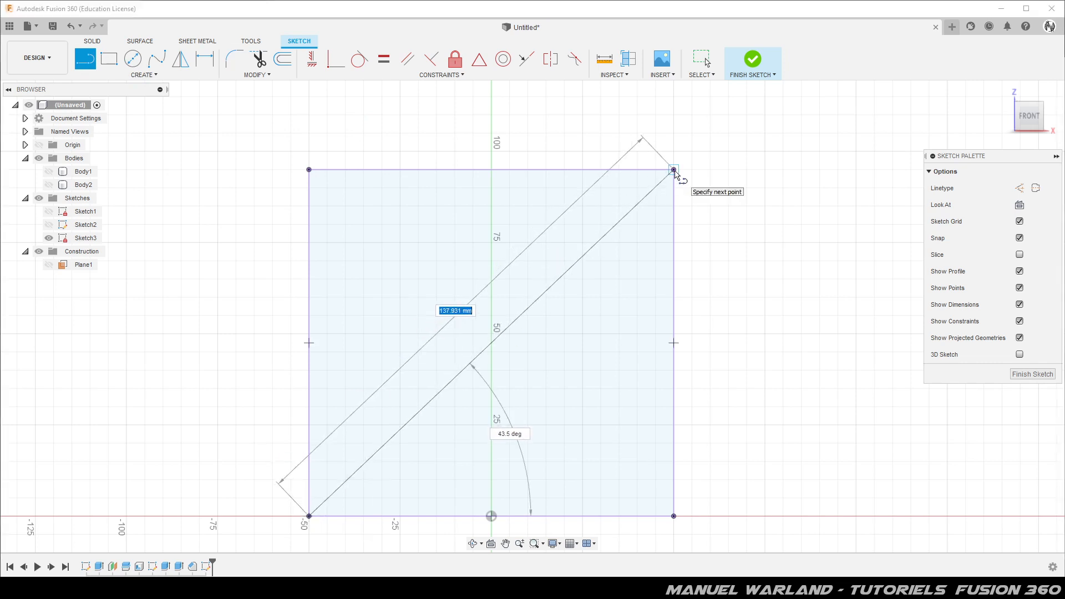
pyautogui.doubleClick(674, 170)
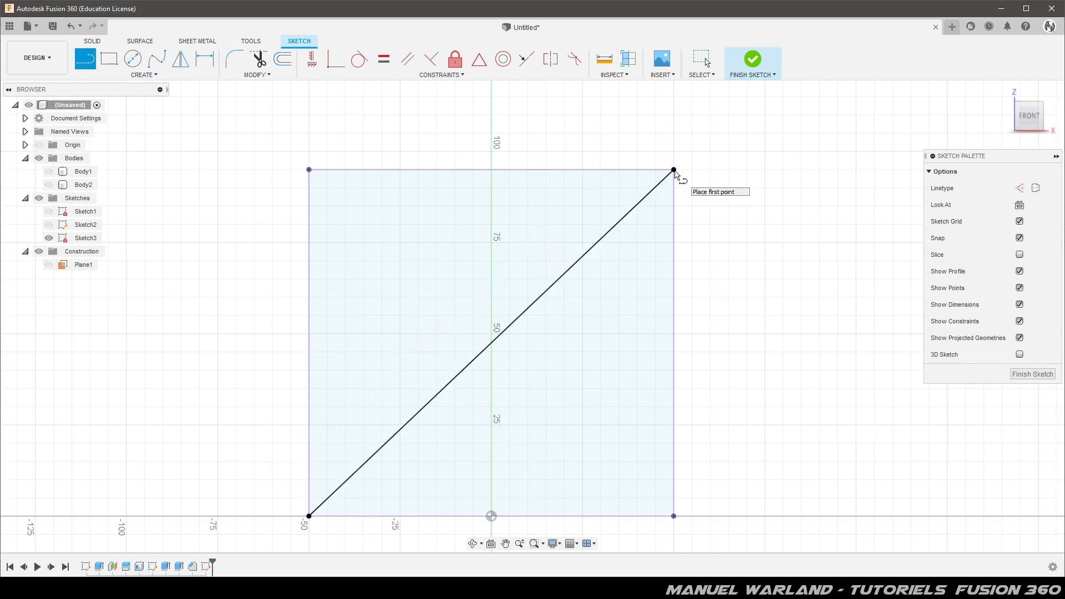
pyautogui.press('Escape')
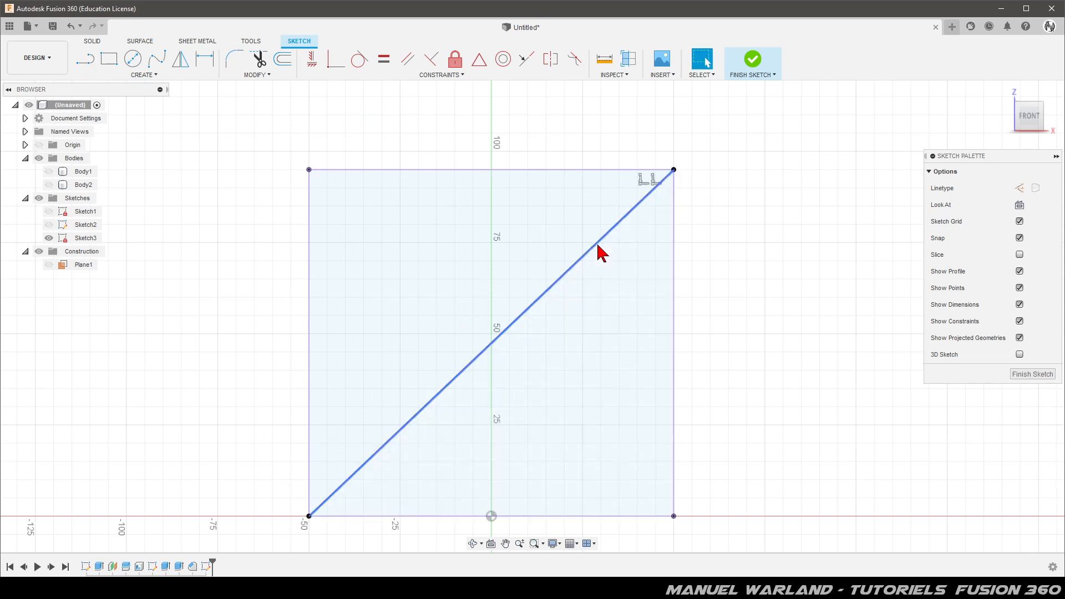
pyautogui.click(551, 293)
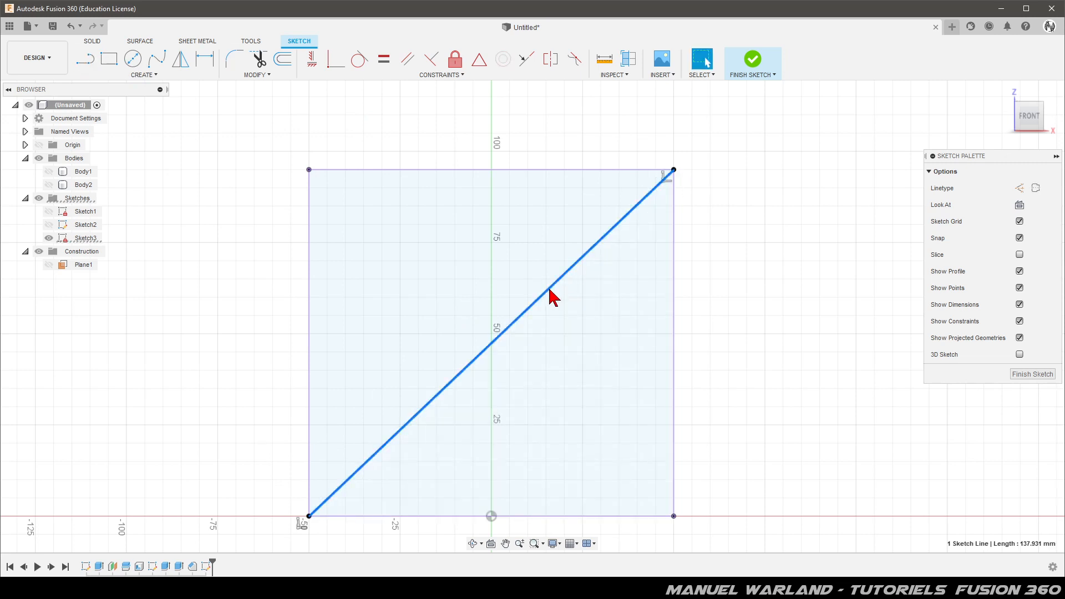
pyautogui.press('x')
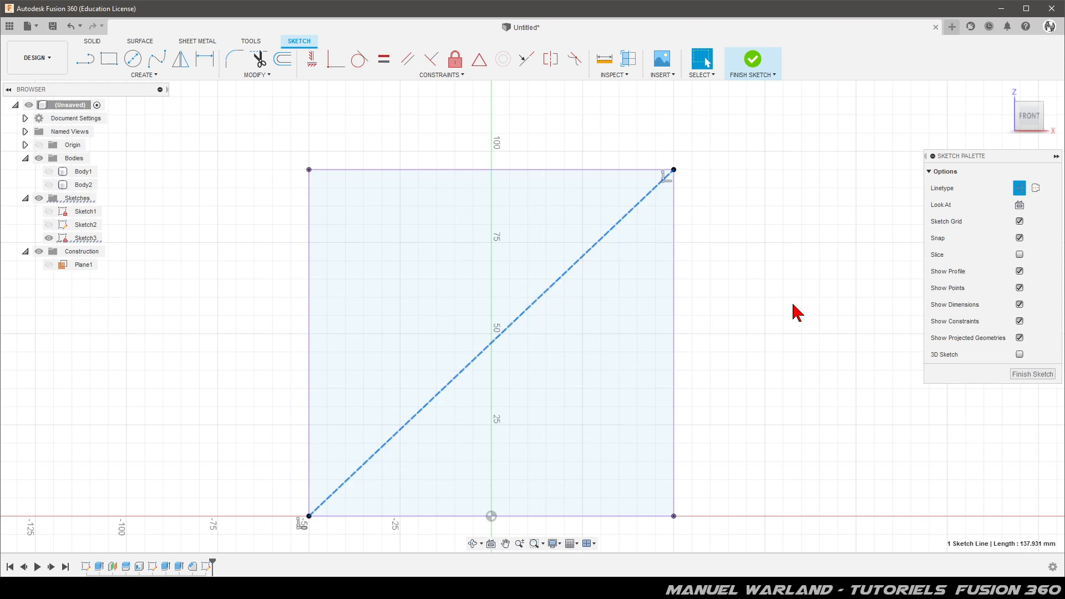
pyautogui.press('Escape')
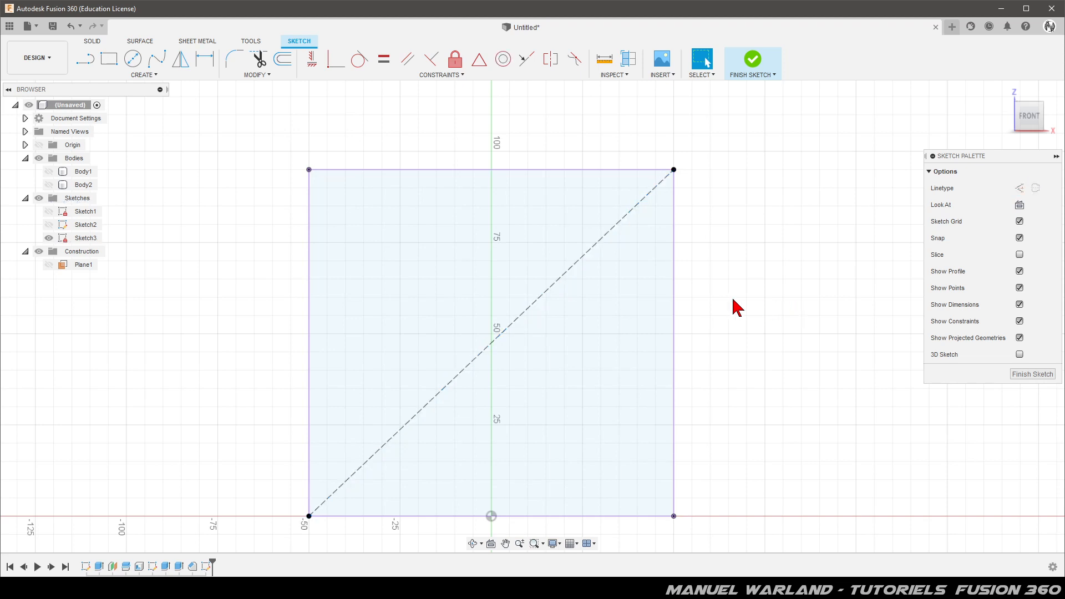
# Draw a 3 mm diameter circle centred on the midpoint of the diagonal construction line.
pyautogui.click(133, 60)
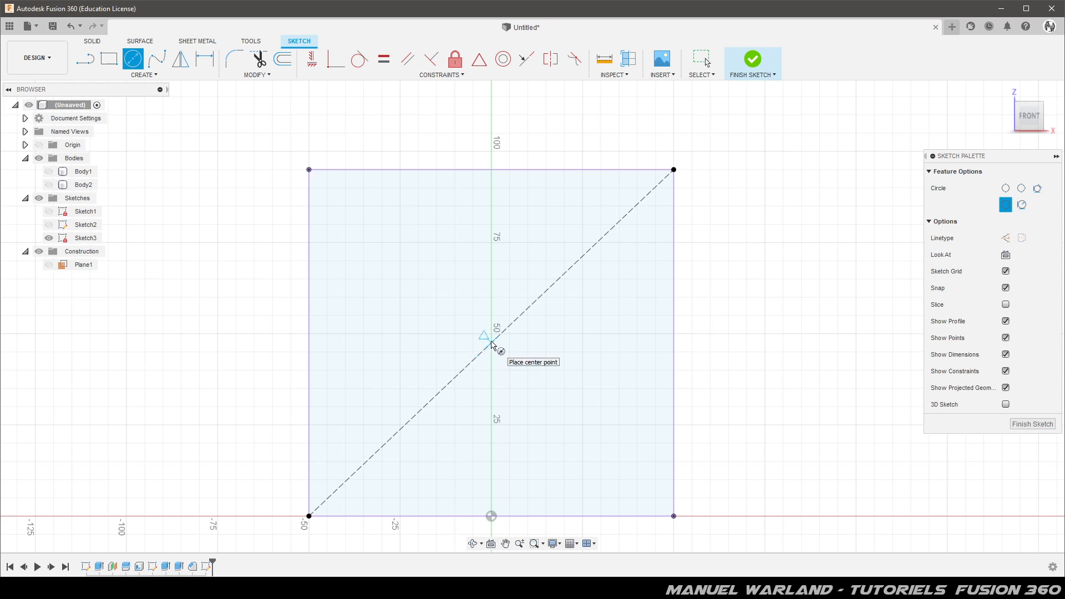
pyautogui.click(491, 343)
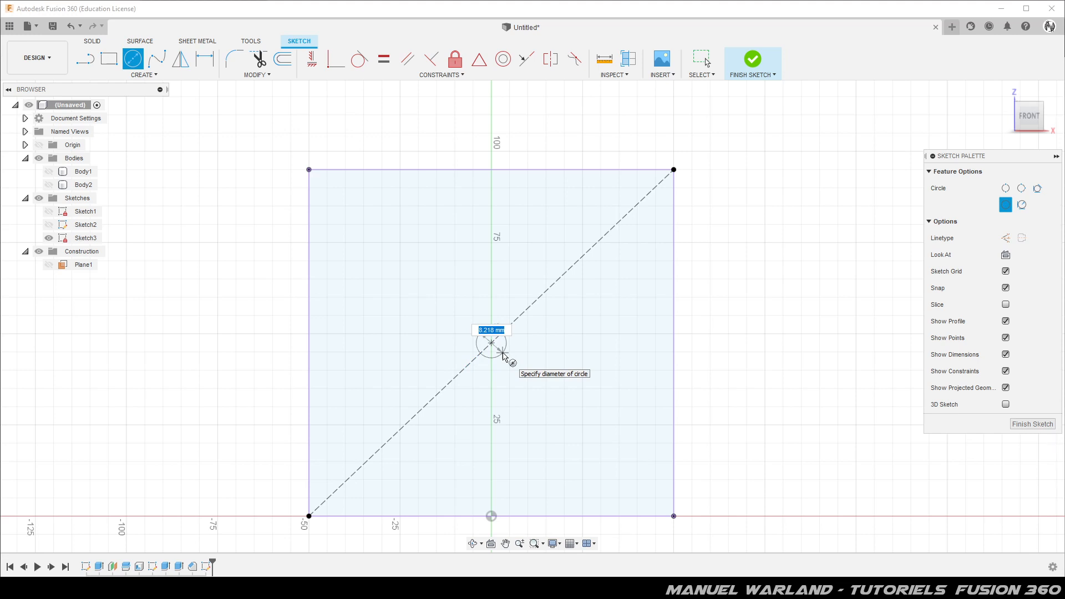
pyautogui.write('3')
pyautogui.press('Return')
pyautogui.press('Escape')
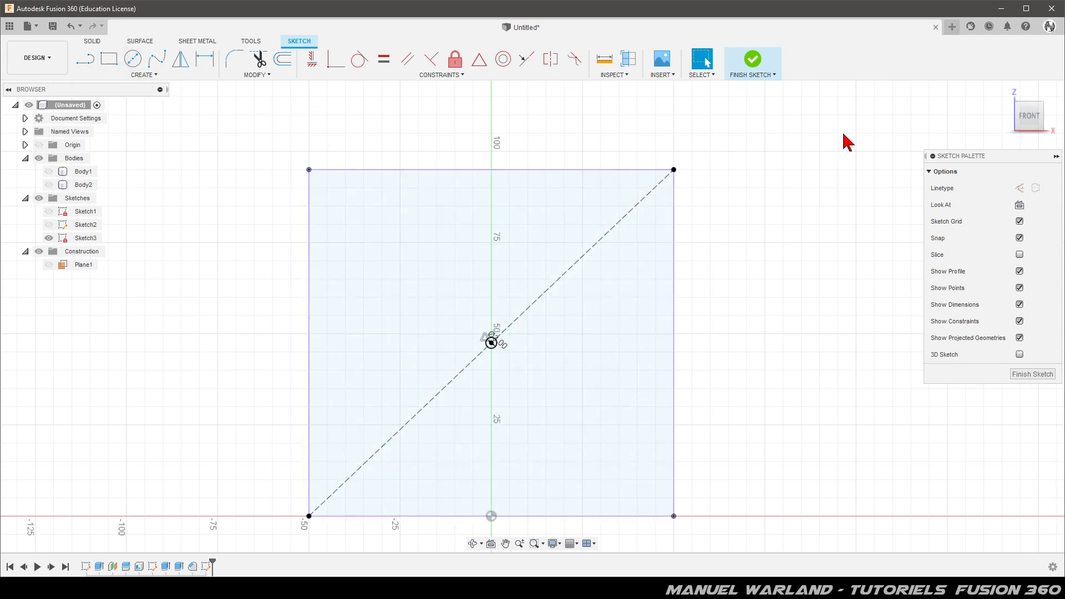
# Set the line type to construction and draw a 15 mm diameter circle concentric with the small central circle.
pyautogui.click(1020, 190)
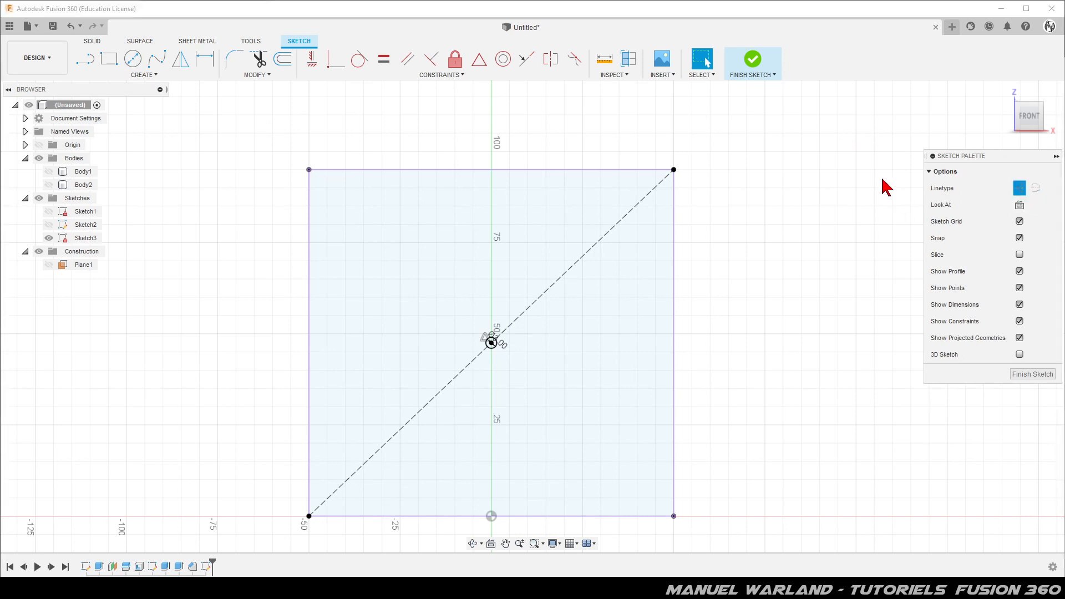
pyautogui.click(137, 64)
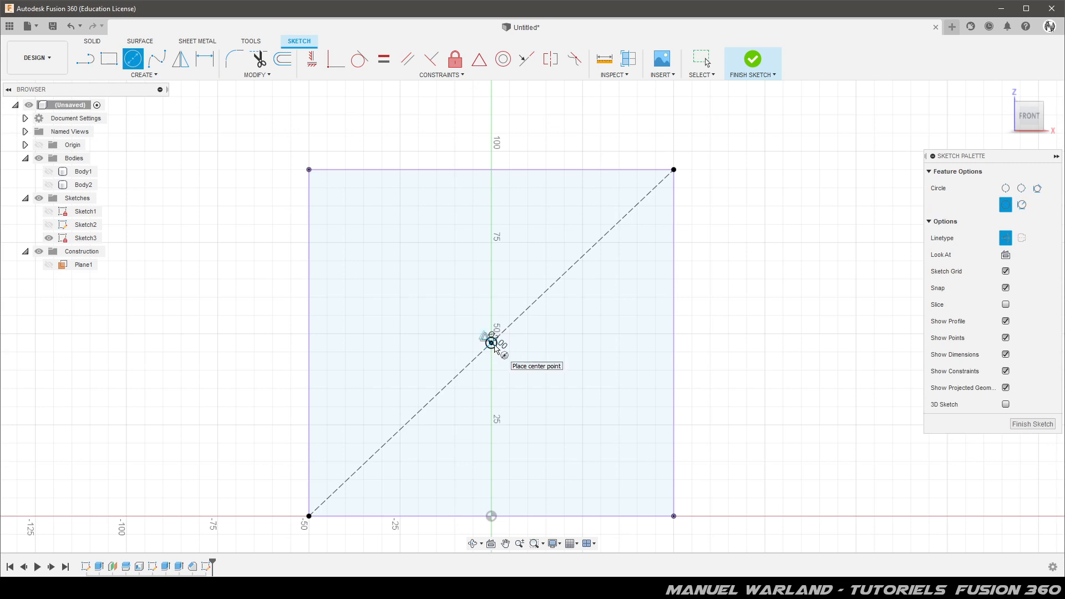
pyautogui.click(492, 343)
pyautogui.write('15')
pyautogui.press('Return')
pyautogui.press('Escape')
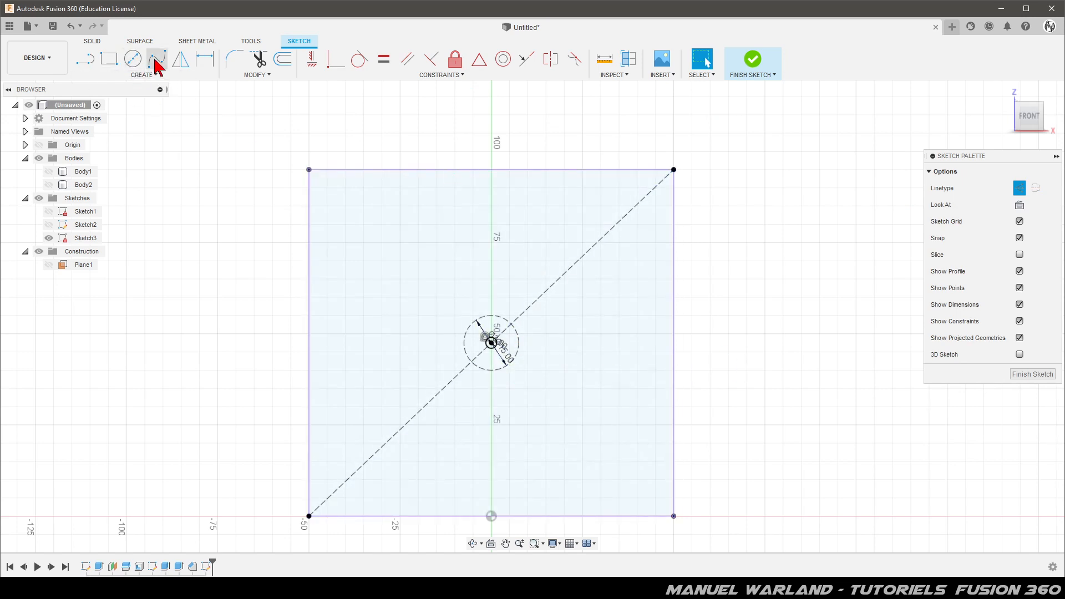
# Add two more concentric construction circles with diameters of 30 mm and 45 mm around the same centre.
pyautogui.press('c')
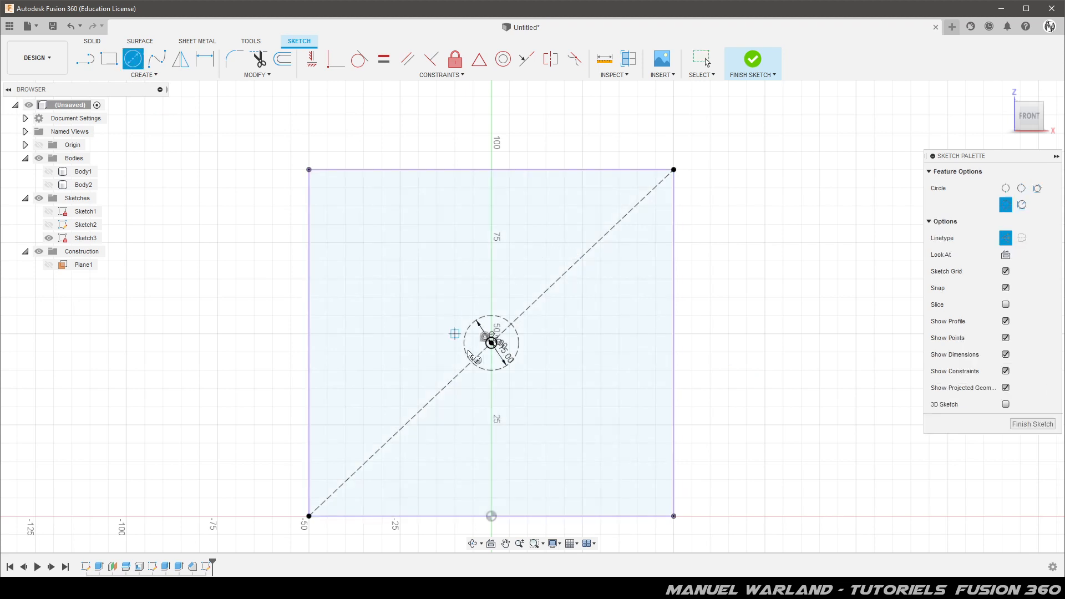
pyautogui.click(492, 345)
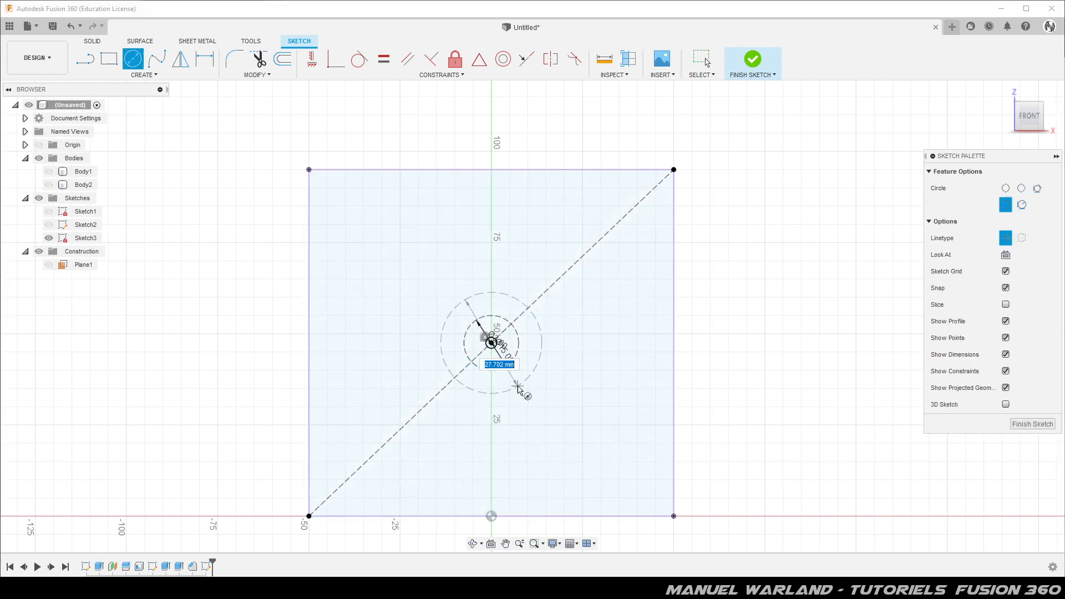
pyautogui.click(518, 387)
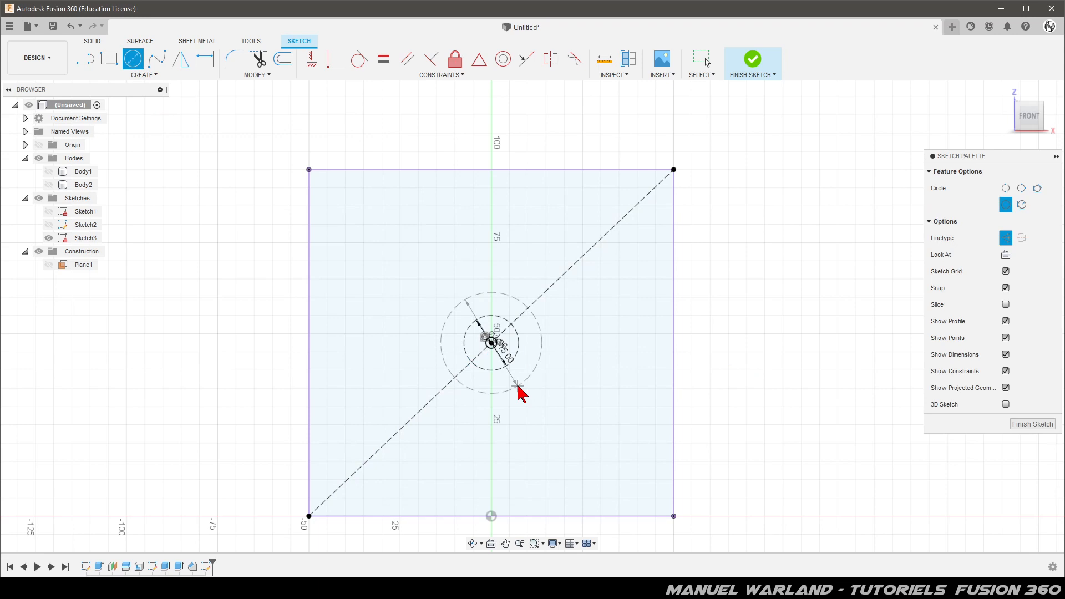
pyautogui.press('Escape')
pyautogui.press('c')
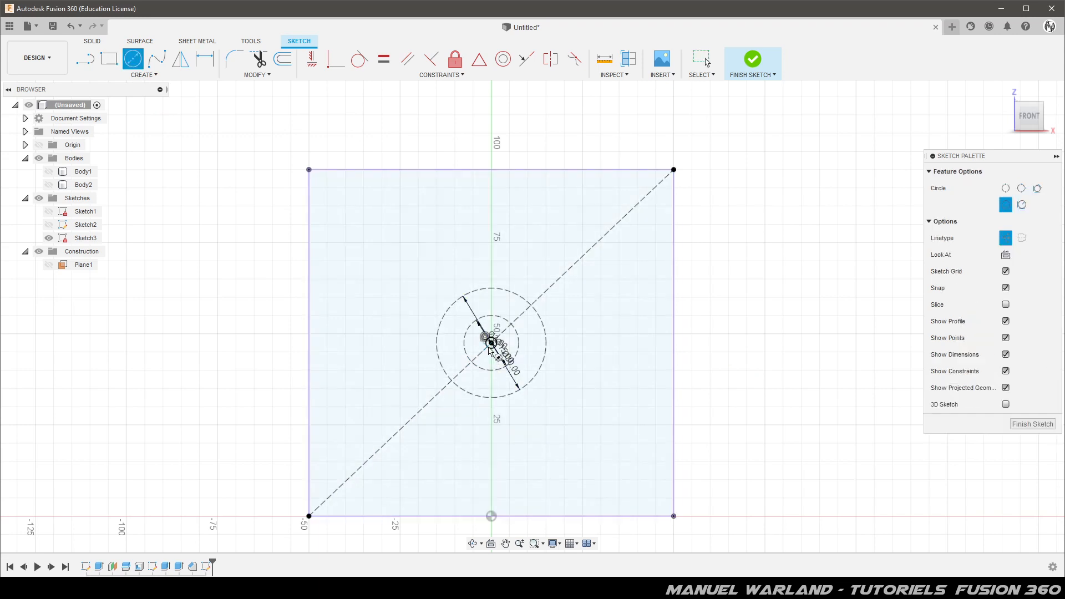
pyautogui.click(492, 344)
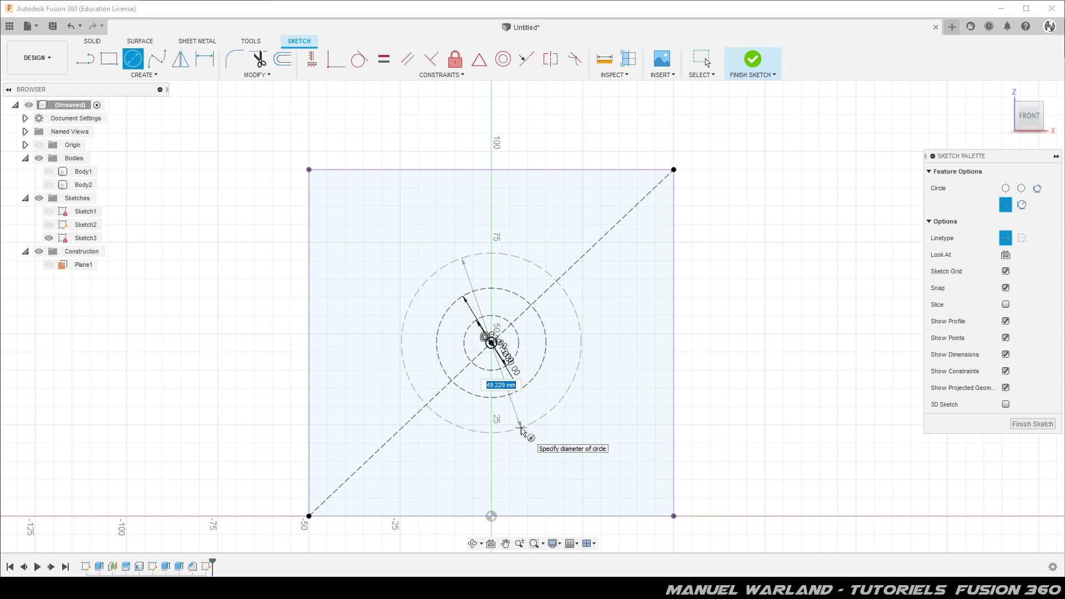
pyautogui.write('45')
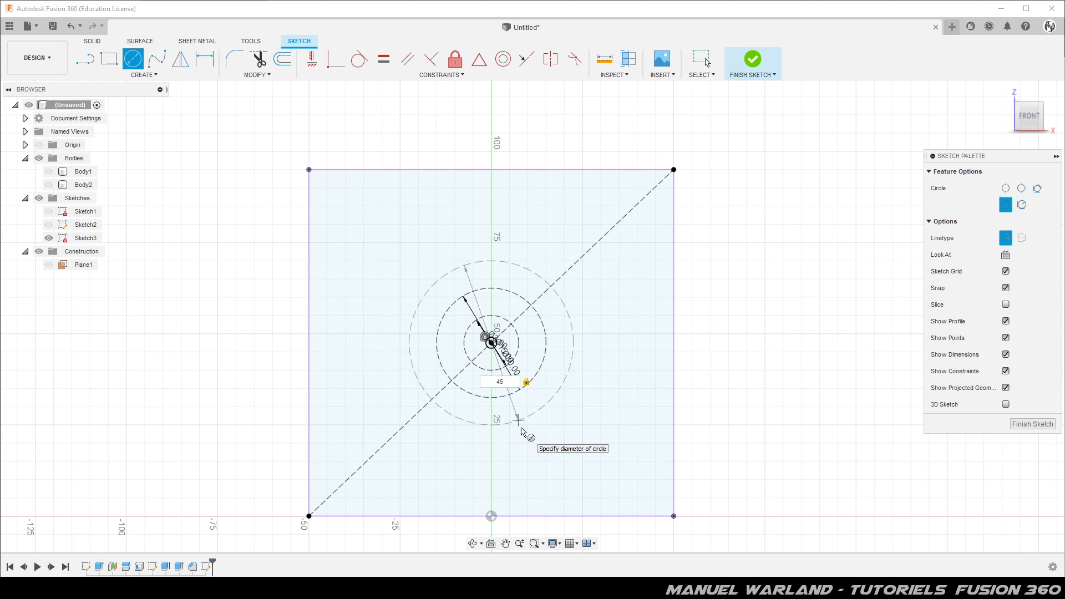
pyautogui.press('Return')
pyautogui.press('Escape')
# Draw an outer construction circle 60 mm in diameter around the same centre point.
pyautogui.press('c')
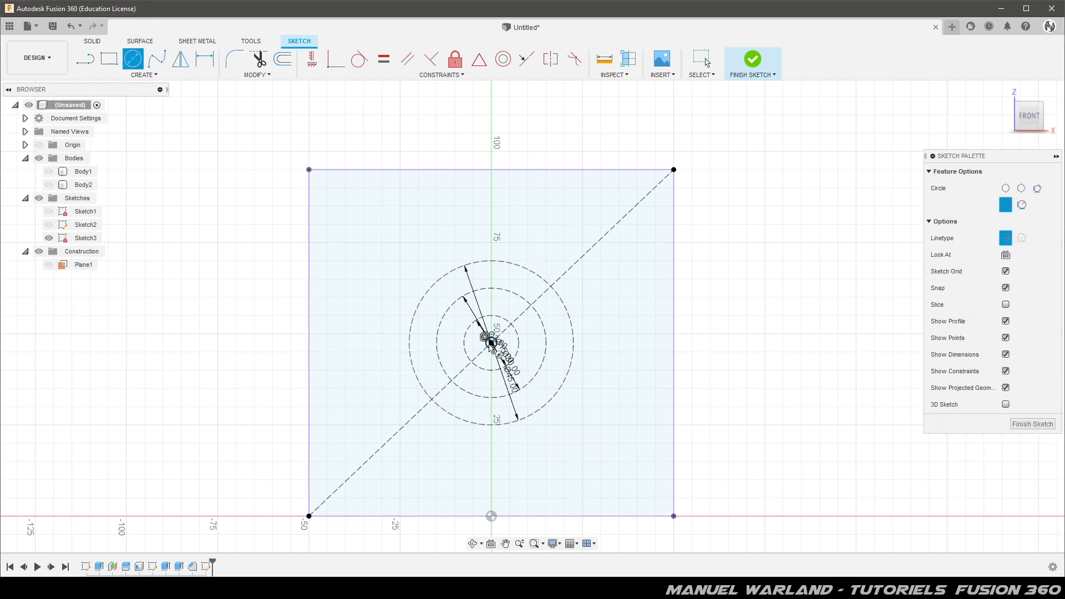
pyautogui.click(491, 343)
pyautogui.write('60')
pyautogui.press('Return')
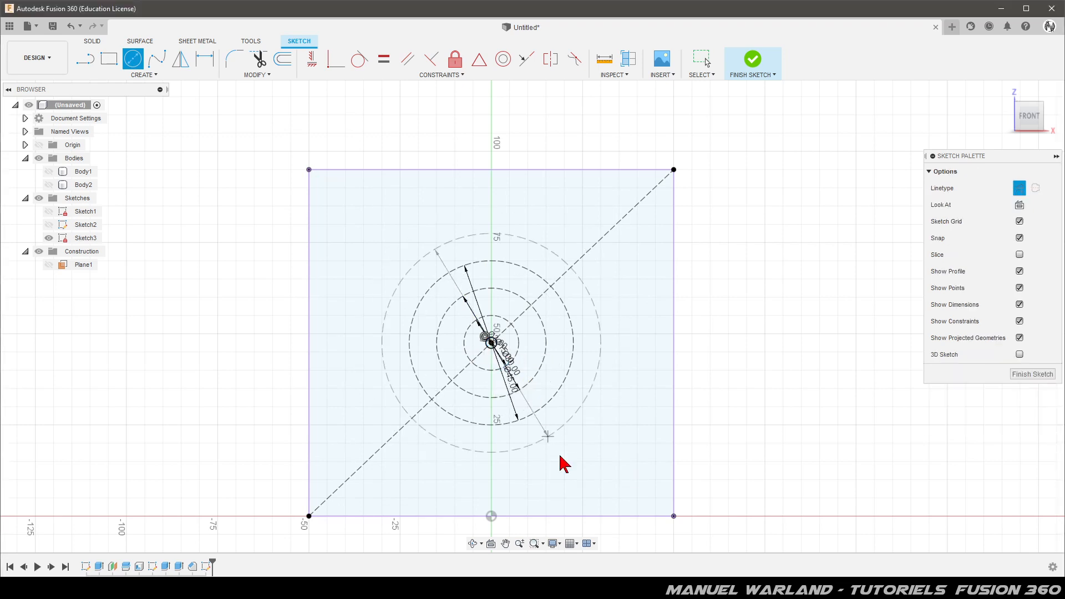
pyautogui.press('Escape')
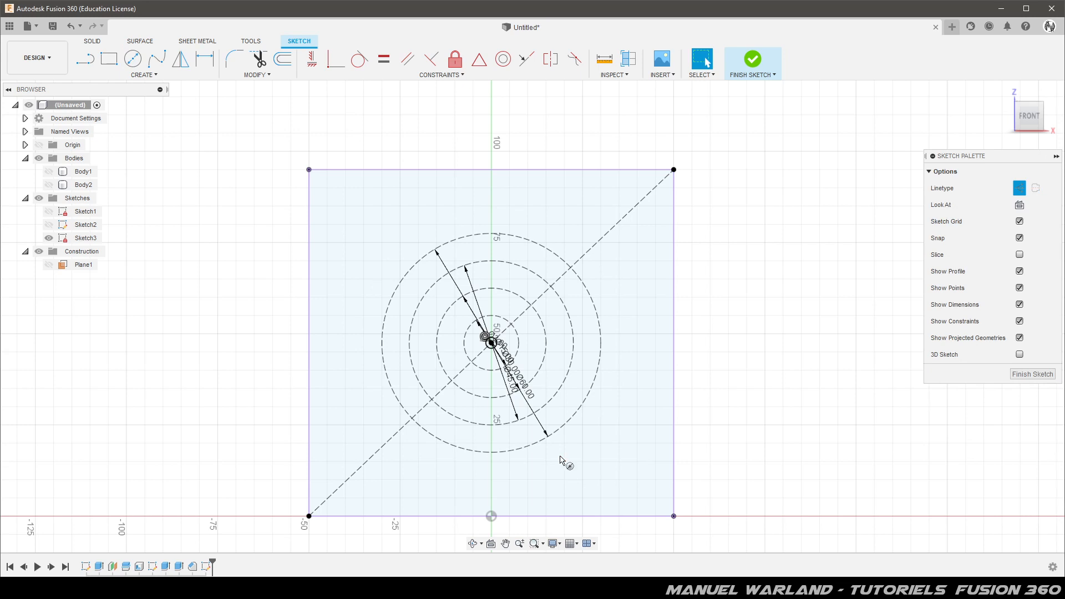
# Draw another construction circle 75 mm in diameter around the same centre point.
pyautogui.press('c')
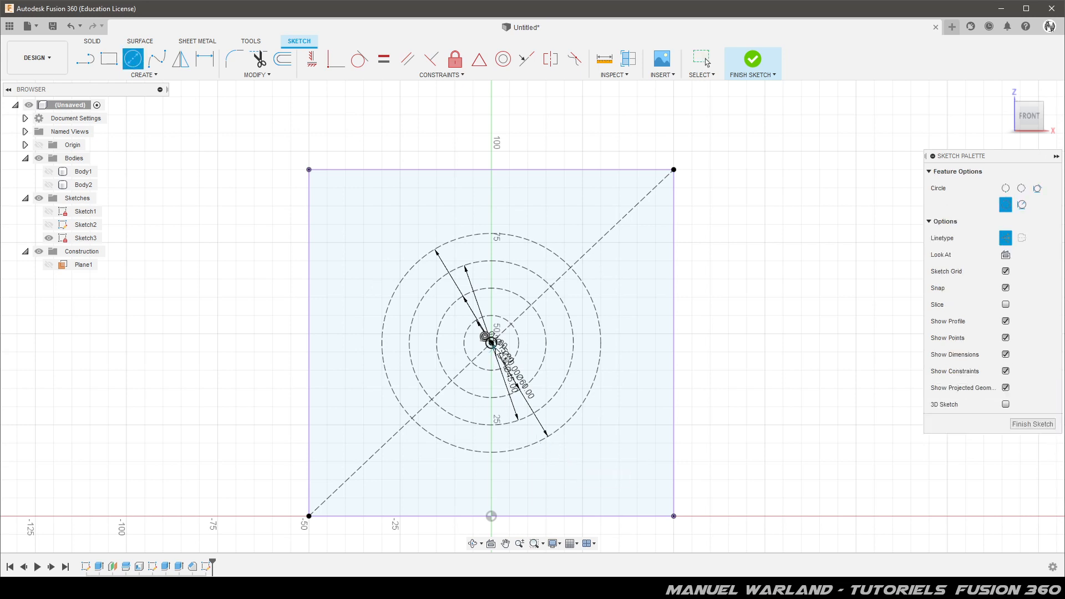
pyautogui.click(491, 343)
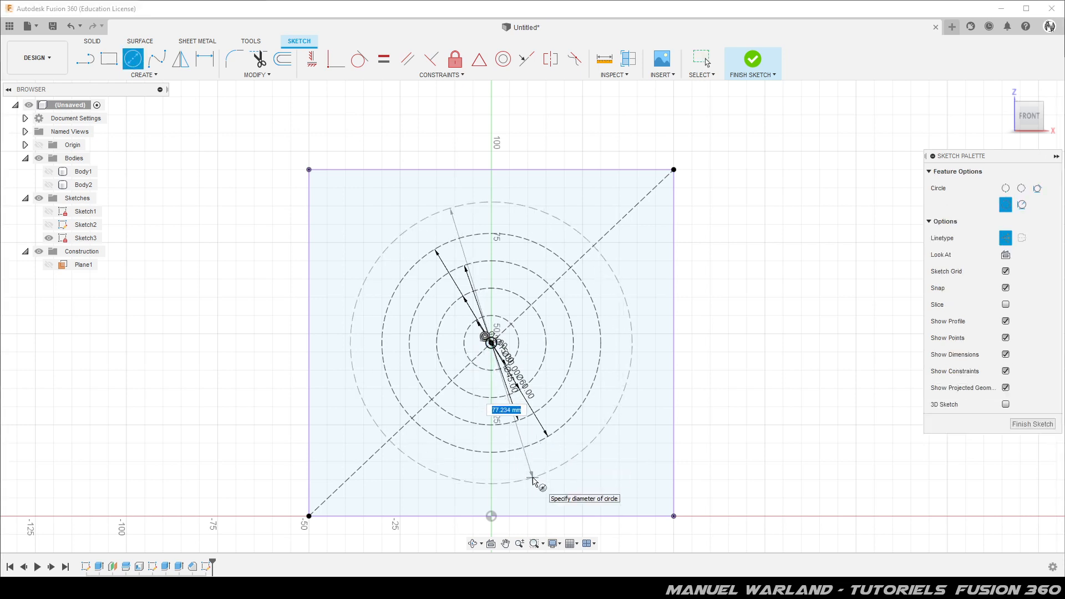
pyautogui.press('Tab')
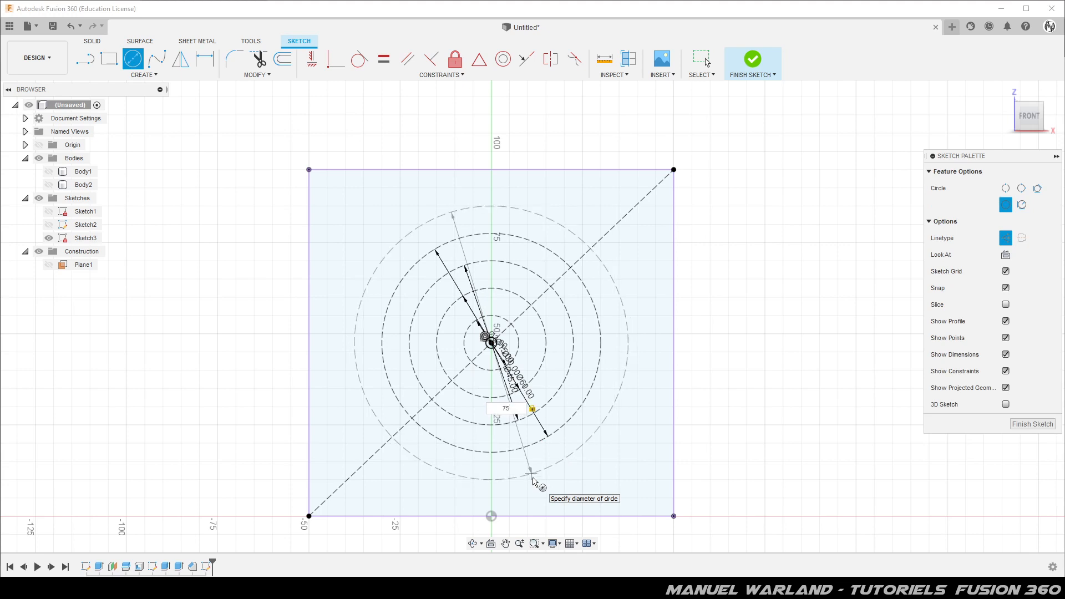
pyautogui.press('Return')
pyautogui.press('Escape')
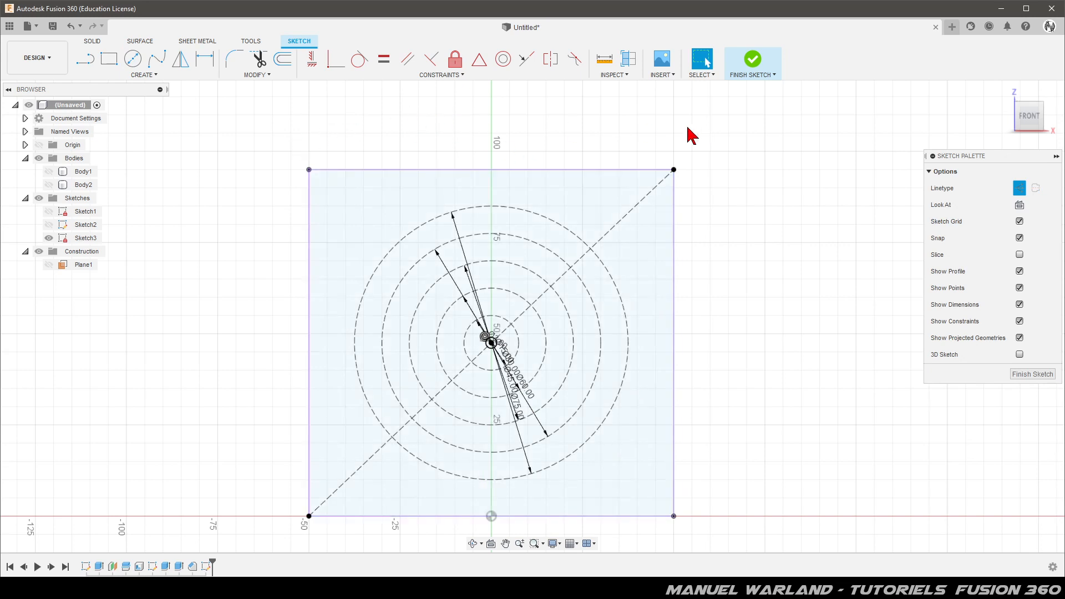
# Show Body1 and set the visual style to Shaded with Hidden Edges.
pyautogui.click(49, 172)
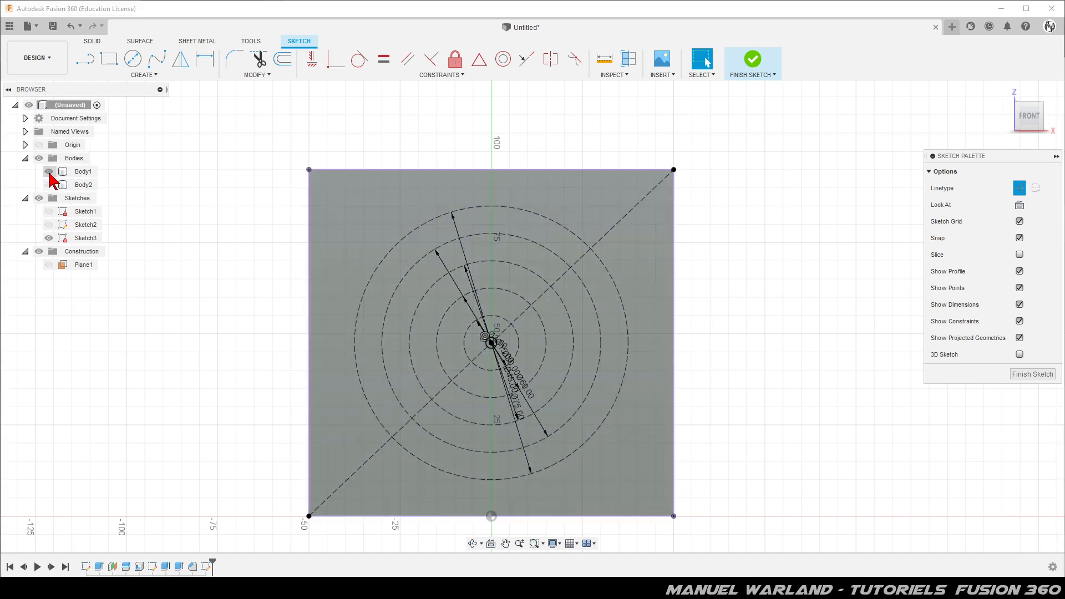
pyautogui.click(593, 545)
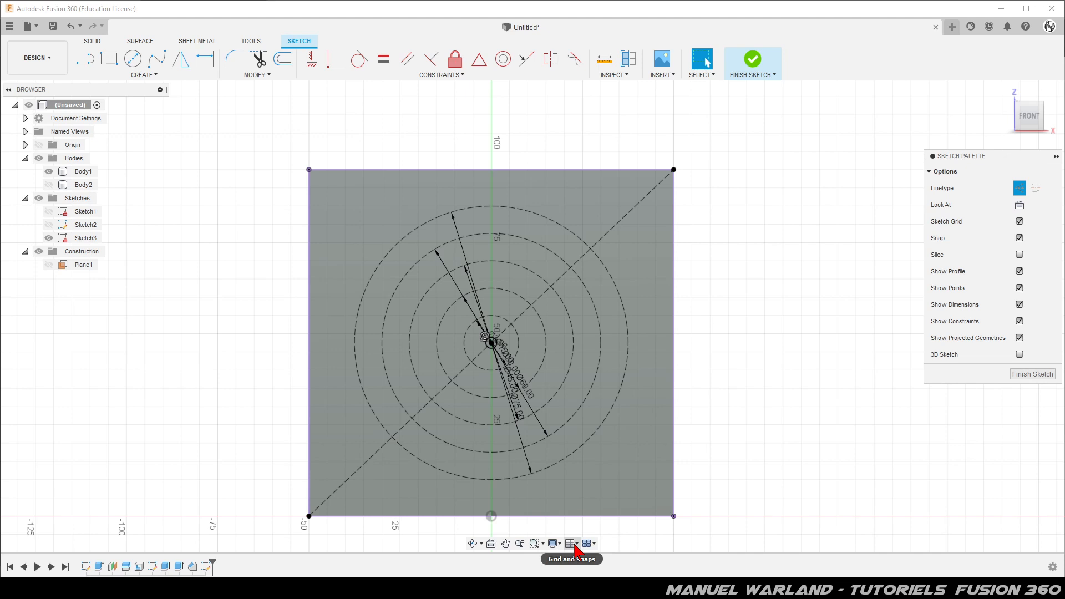
pyautogui.click(553, 544)
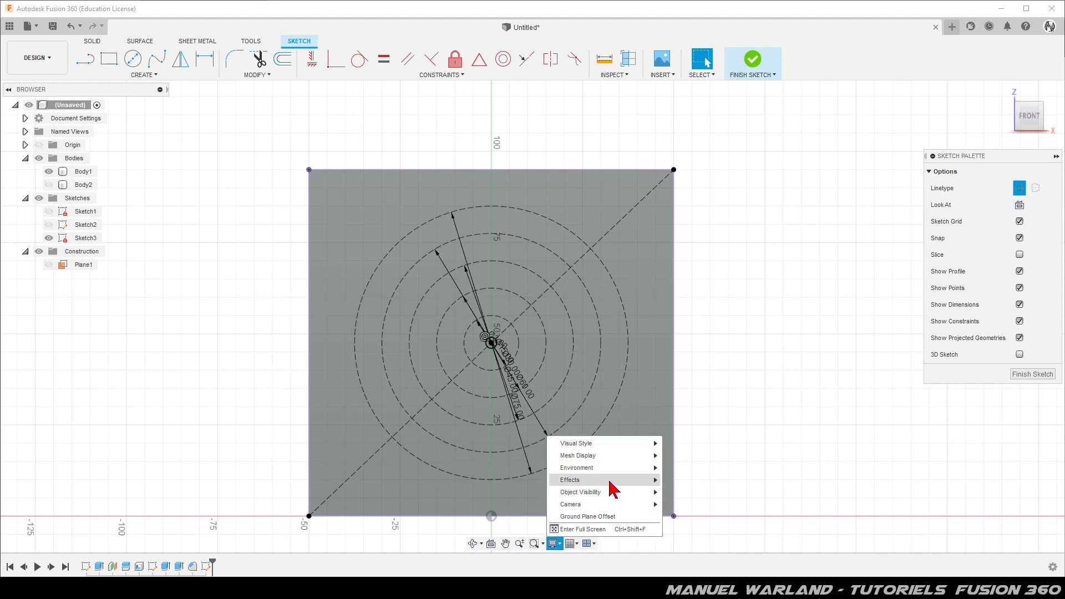
pyautogui.moveTo(606, 444)
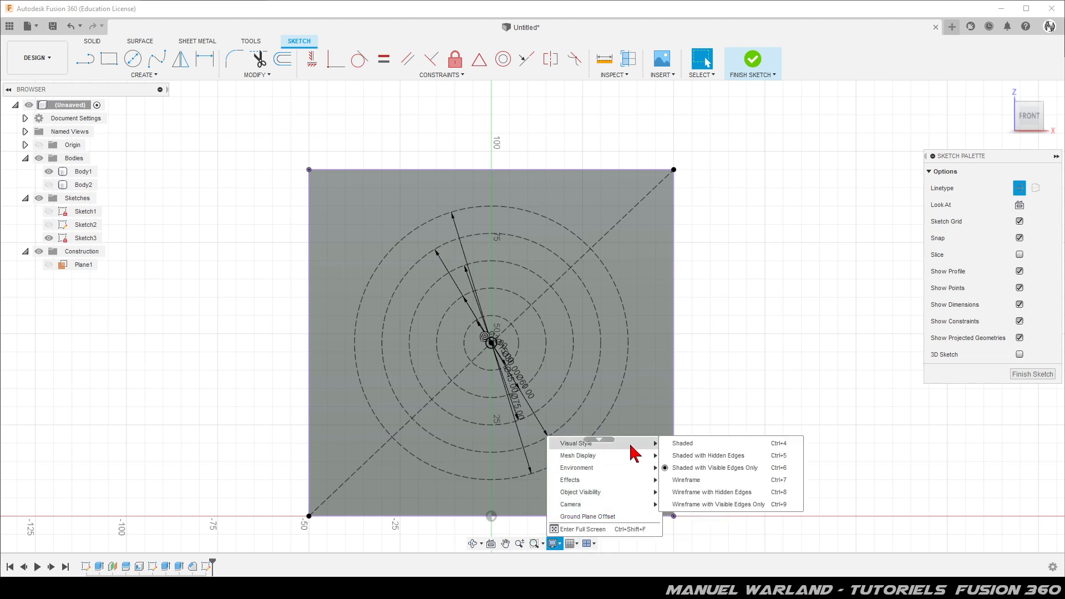
pyautogui.click(691, 461)
# Delete the outermost 75 mm construction circle from the front-face sketch.
pyautogui.moveTo(622, 431)
pyautogui.keyDown('shift'); pyautogui.mouseDown(button='middle')
pyautogui.moveTo(619, 442)
pyautogui.moveTo(622, 423)
pyautogui.mouseUp(button='middle'); pyautogui.keyUp('shift')
pyautogui.keyDown('shift'); pyautogui.moveTo(416, 231); pyautogui.dragTo(363, 215, button='middle'); pyautogui.keyUp('shift')
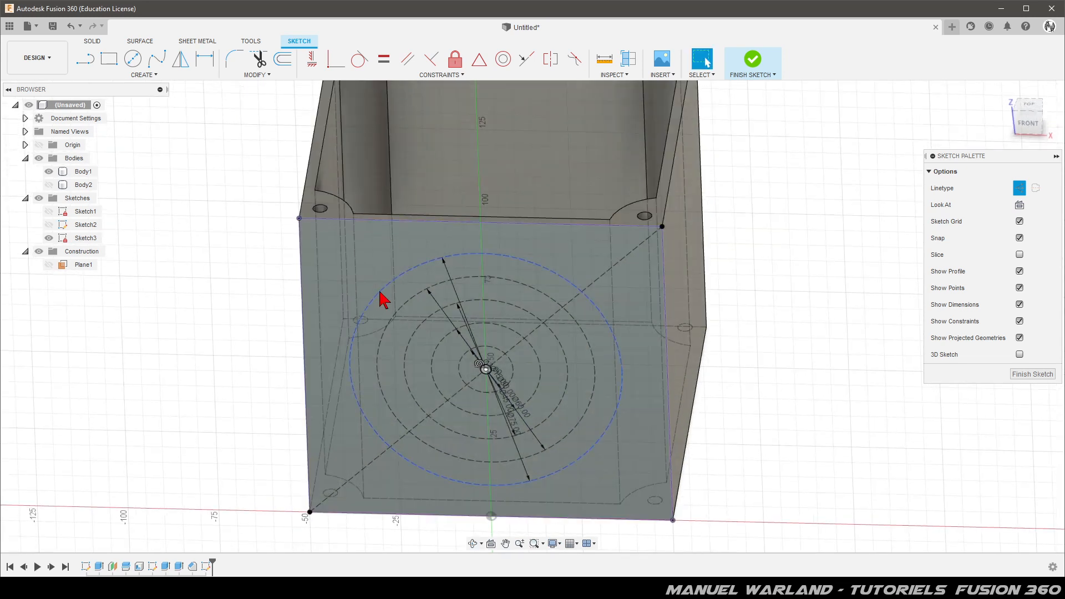
pyautogui.click(415, 275)
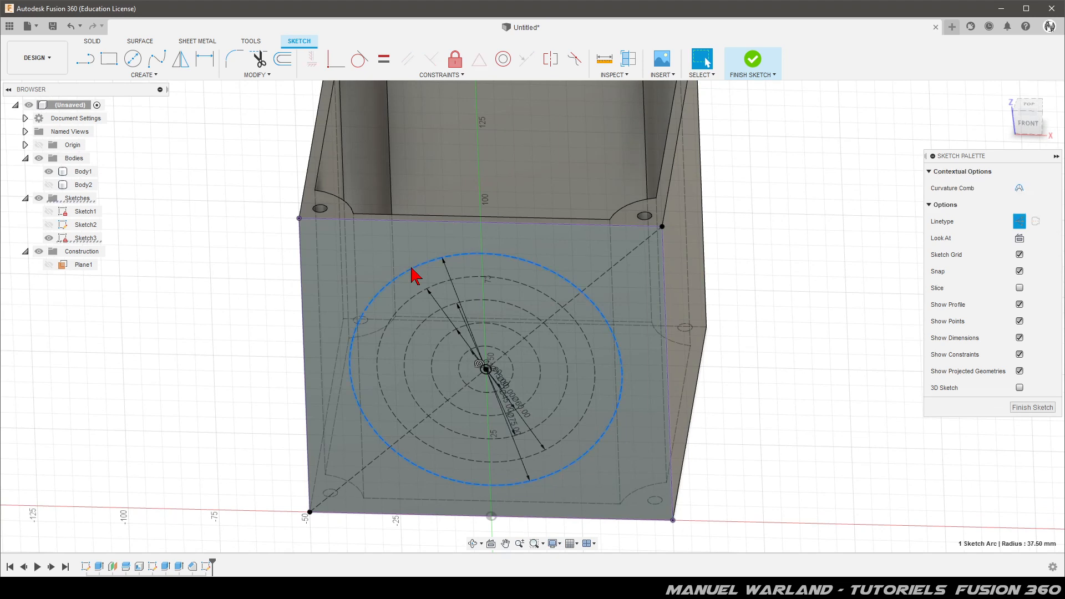
pyautogui.press('Delete')
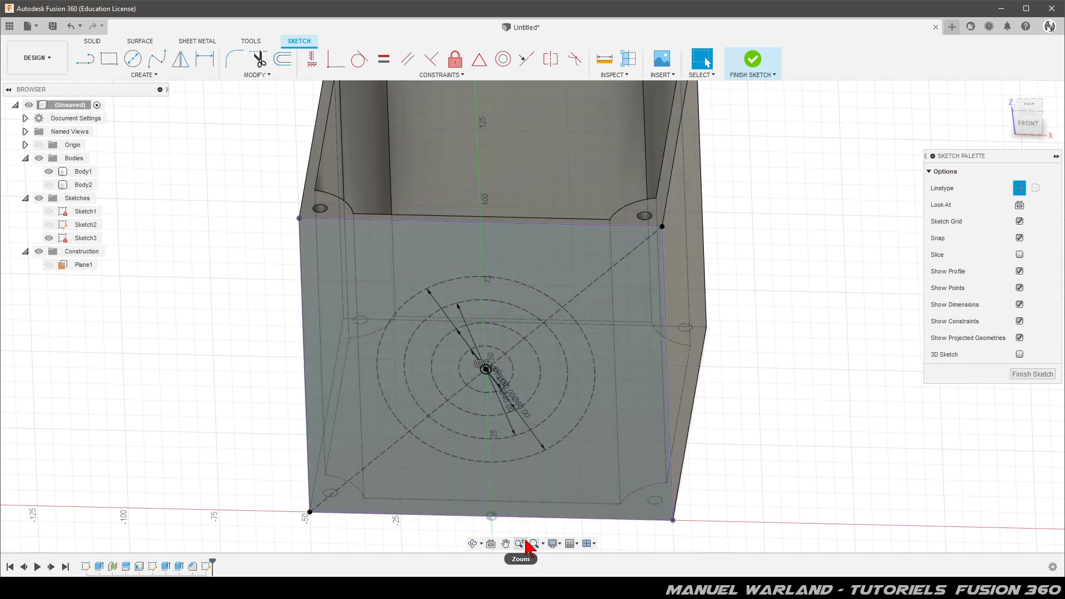
# Try the Wireframe and Shaded visual styles on the box, and return to Shaded with Hidden Edges.
pyautogui.click(553, 544)
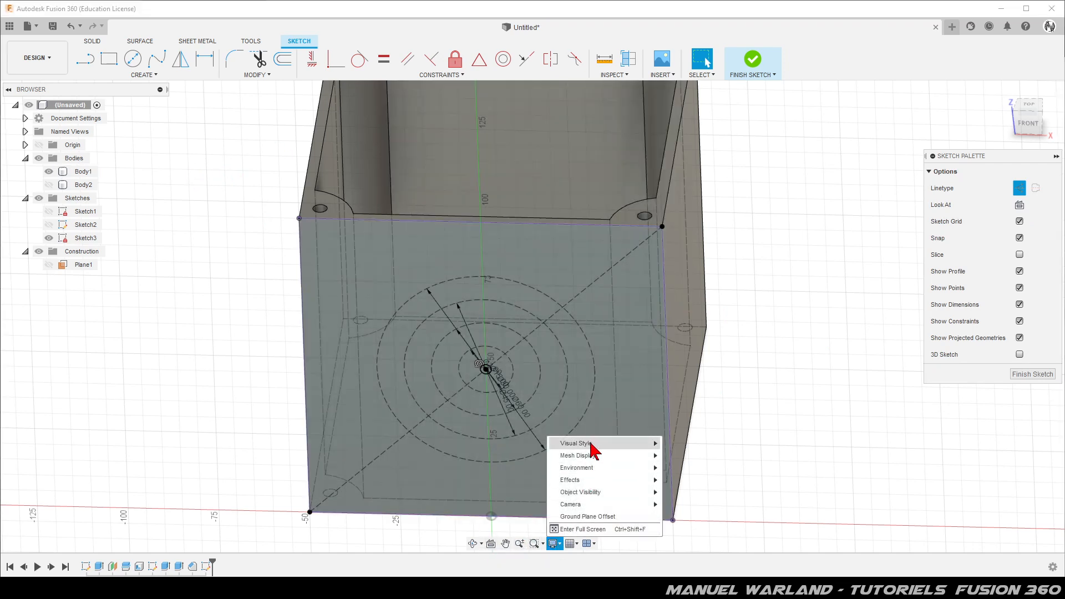
pyautogui.moveTo(590, 442)
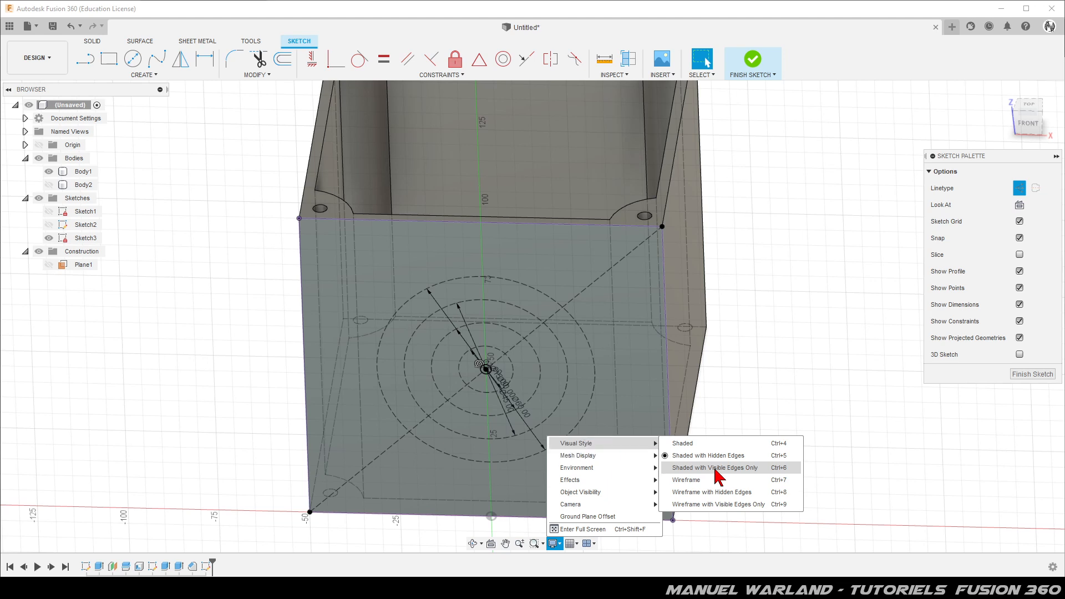
pyautogui.click(688, 480)
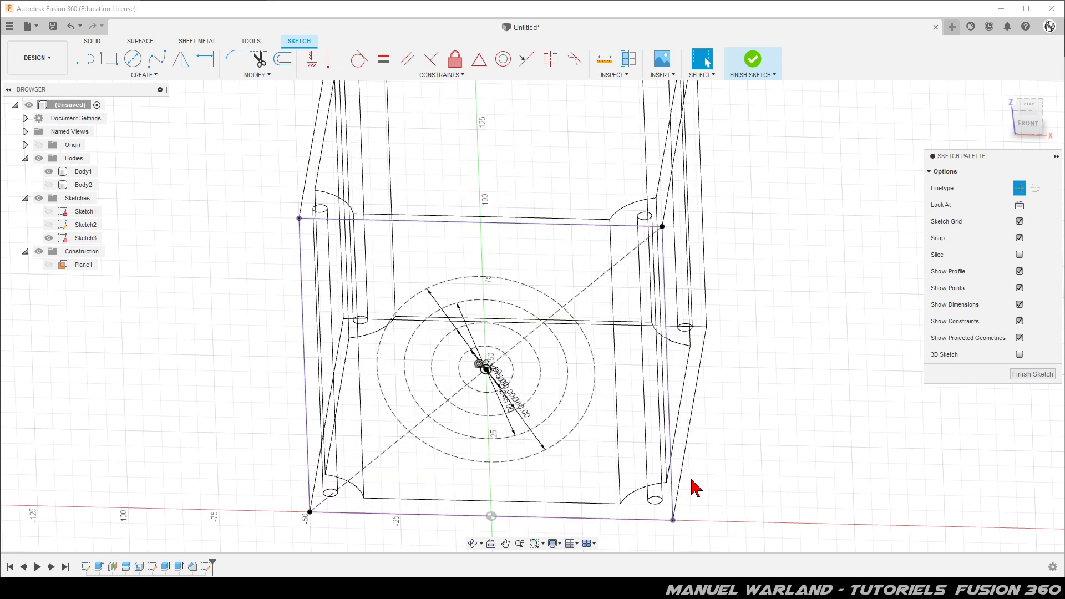
pyautogui.click(492, 546)
pyautogui.click(552, 543)
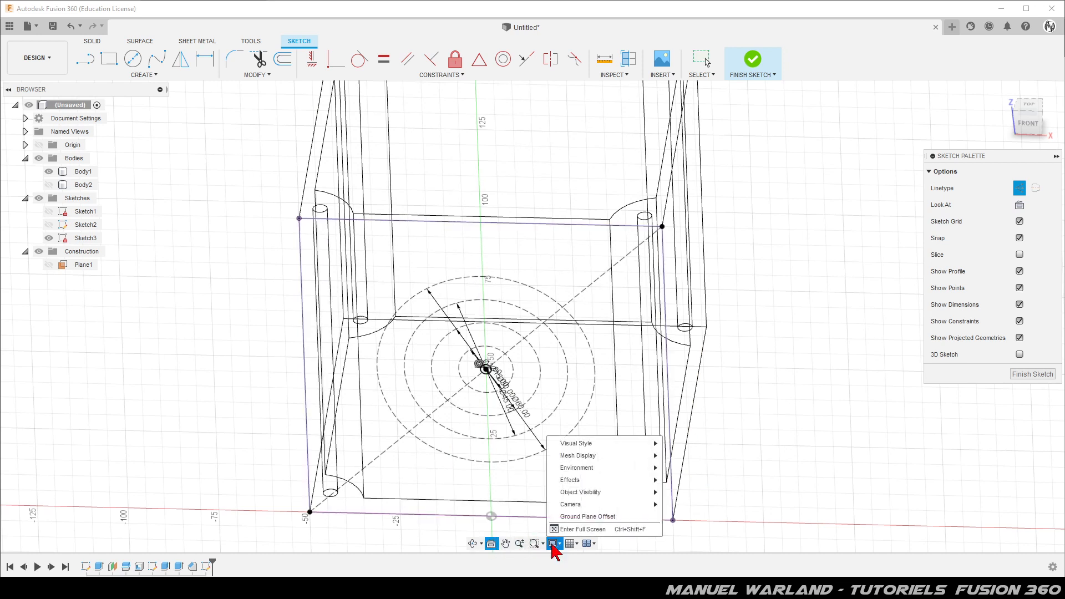
pyautogui.moveTo(610, 443)
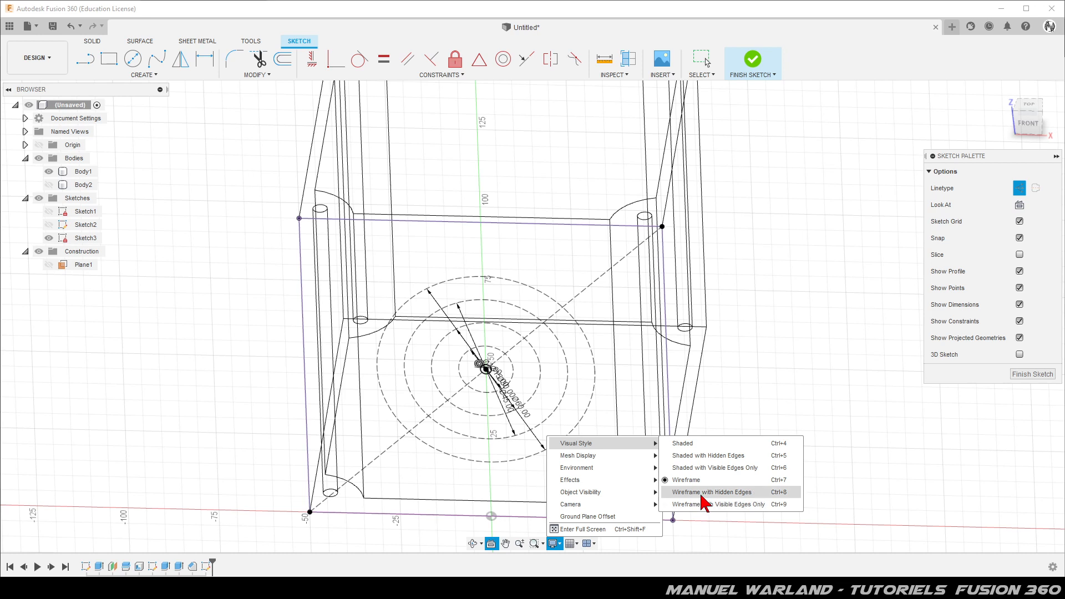
pyautogui.click(696, 443)
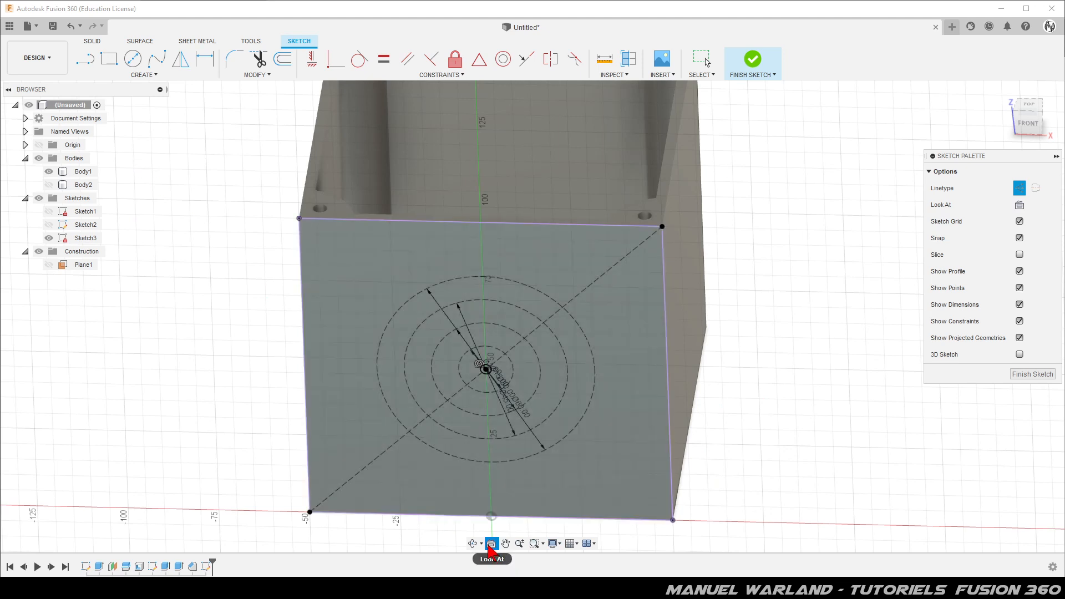
pyautogui.click(556, 544)
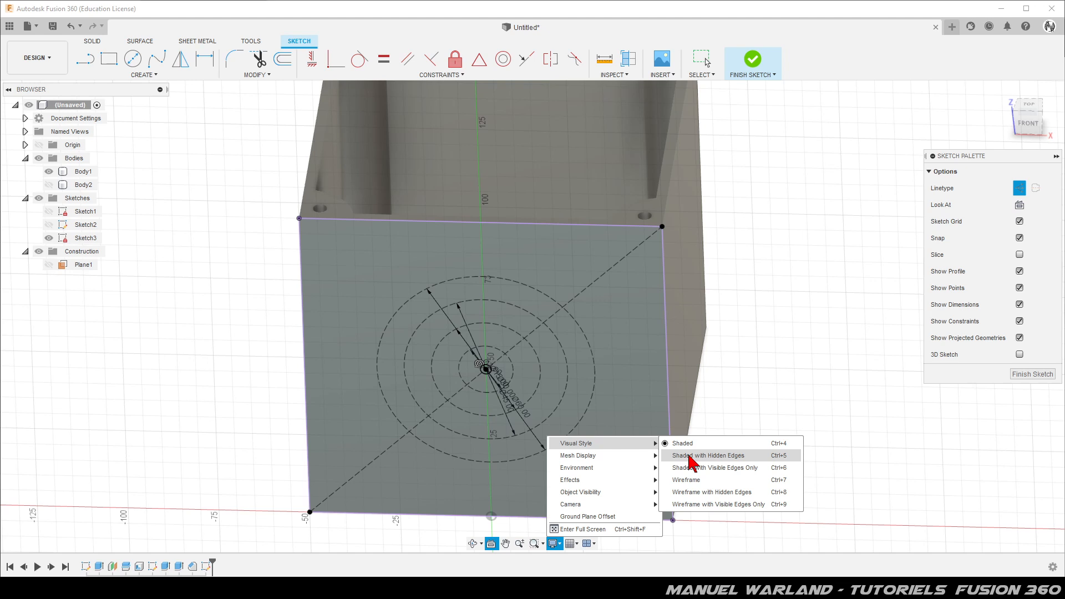
pyautogui.click(690, 457)
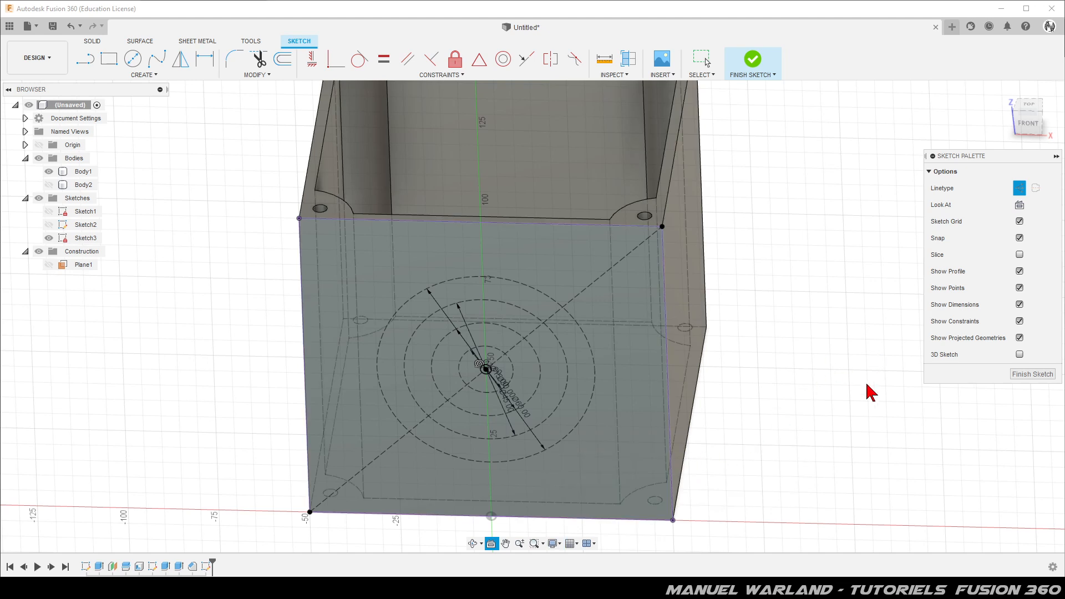
# View the front-face sketch straight on and hide Body1.
pyautogui.click(1020, 205)
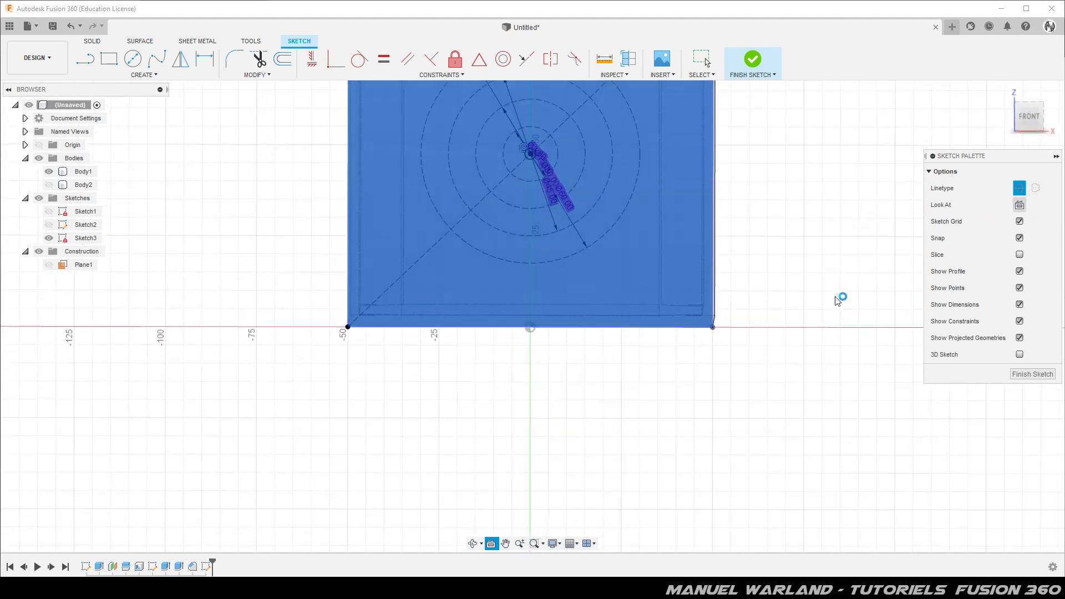
pyautogui.scroll(-5, 313, 462)
pyautogui.scroll(3, 403, 162)
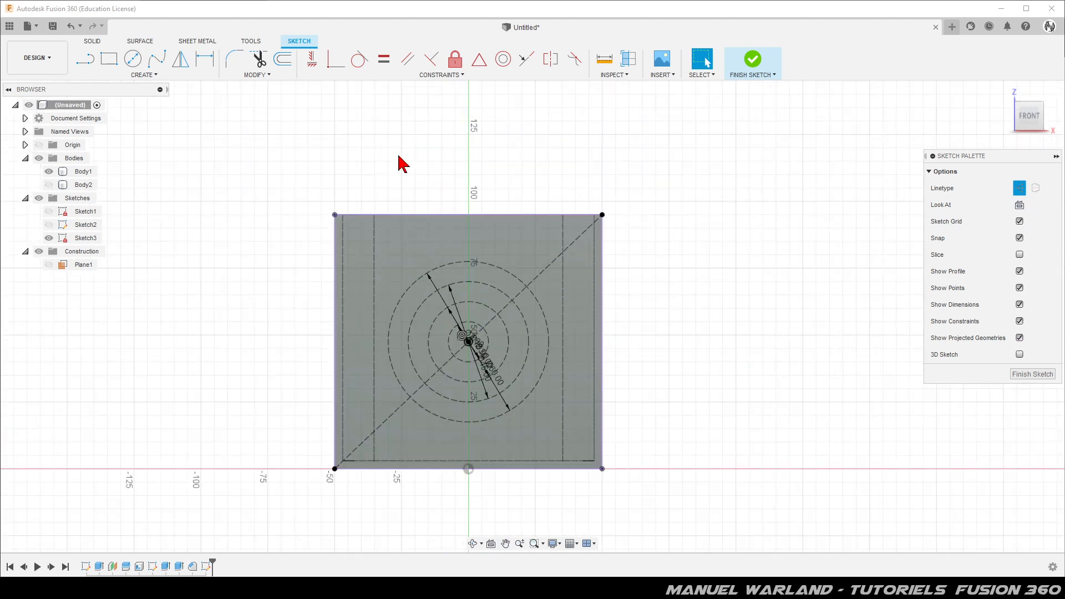
pyautogui.scroll(1, 384, 244)
pyautogui.scroll(1, 377, 395)
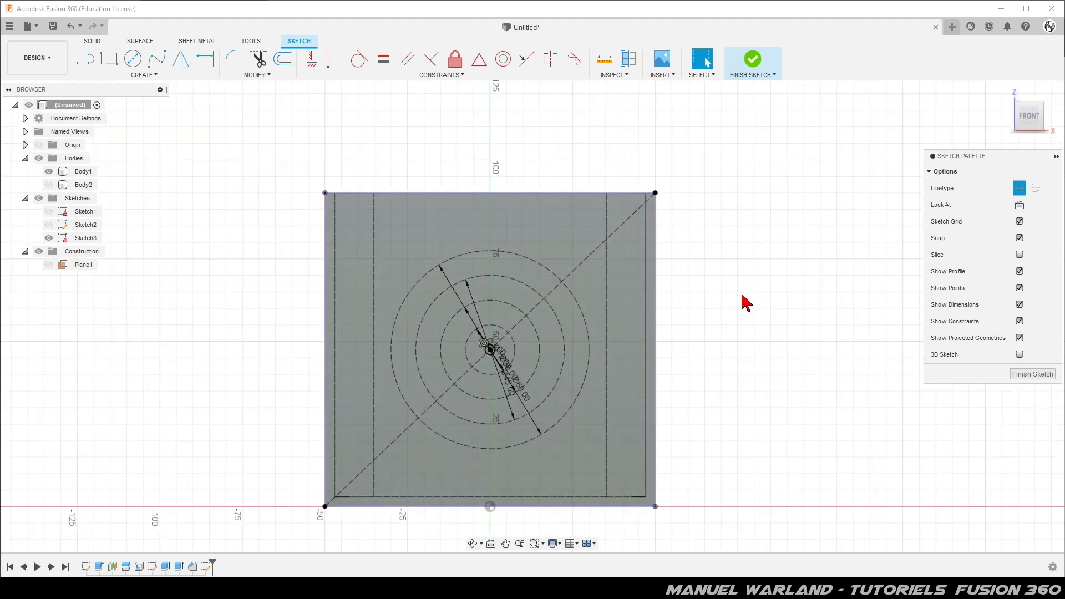
pyautogui.click(49, 171)
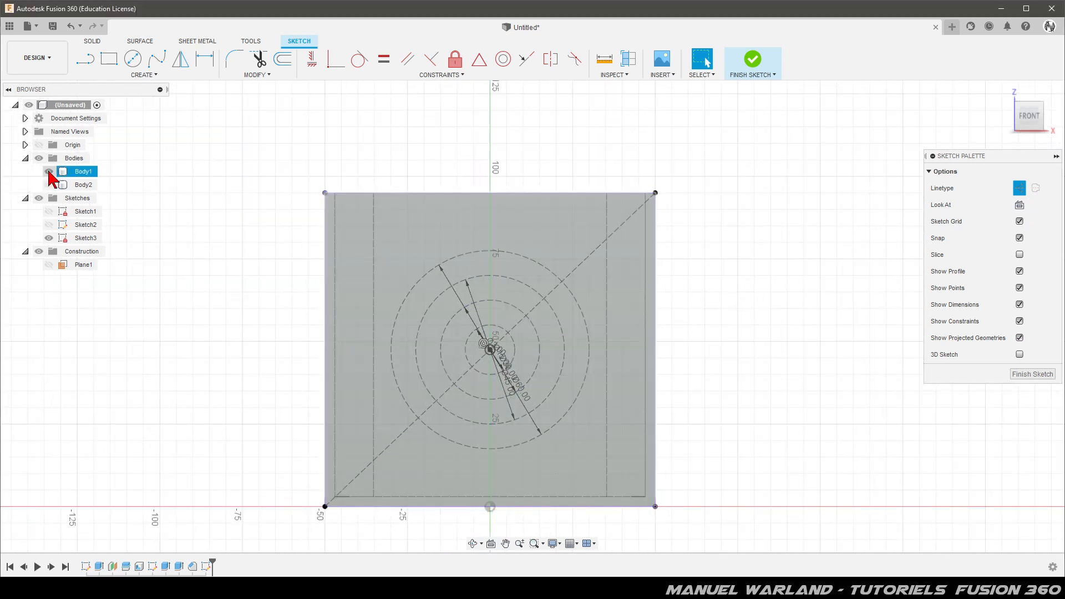
pyautogui.click(49, 185)
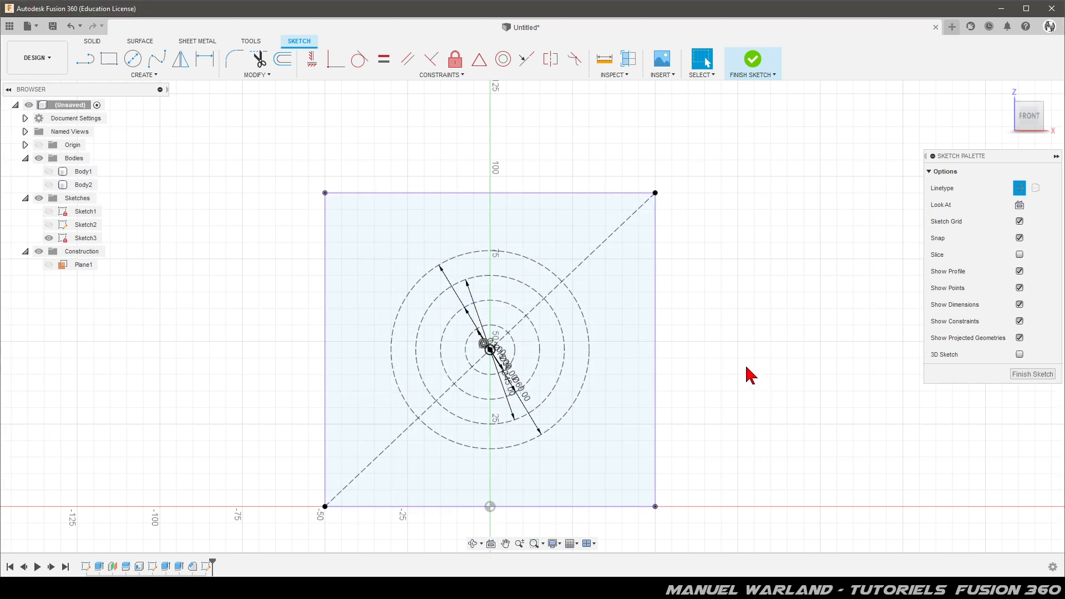
# Try to draw a 3 mm diameter circle near the top of the 30 mm construction circle.
pyautogui.scroll(1, 469, 483)
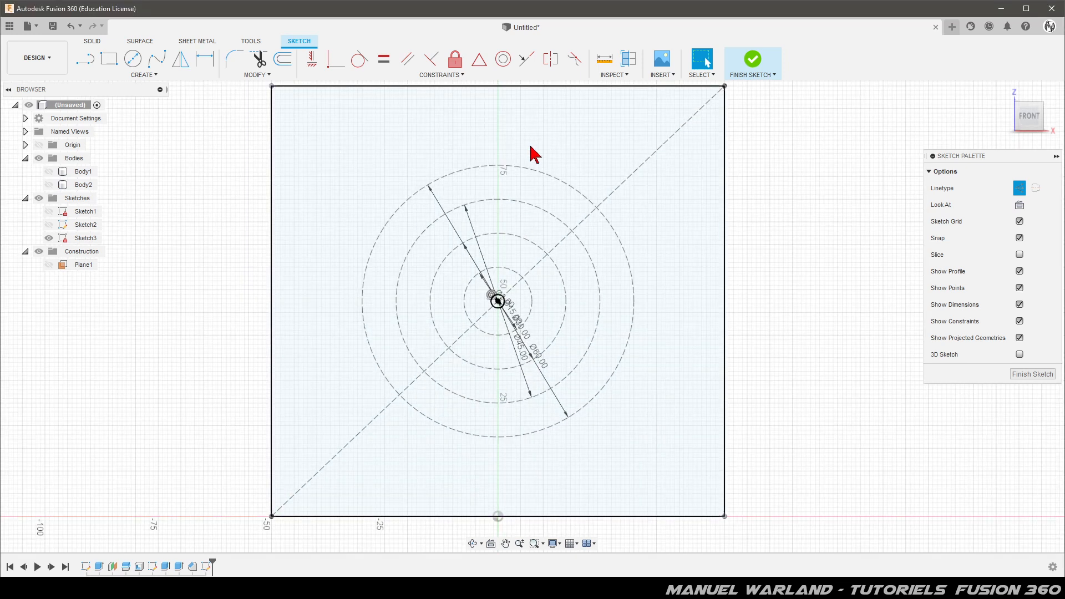
pyautogui.click(136, 66)
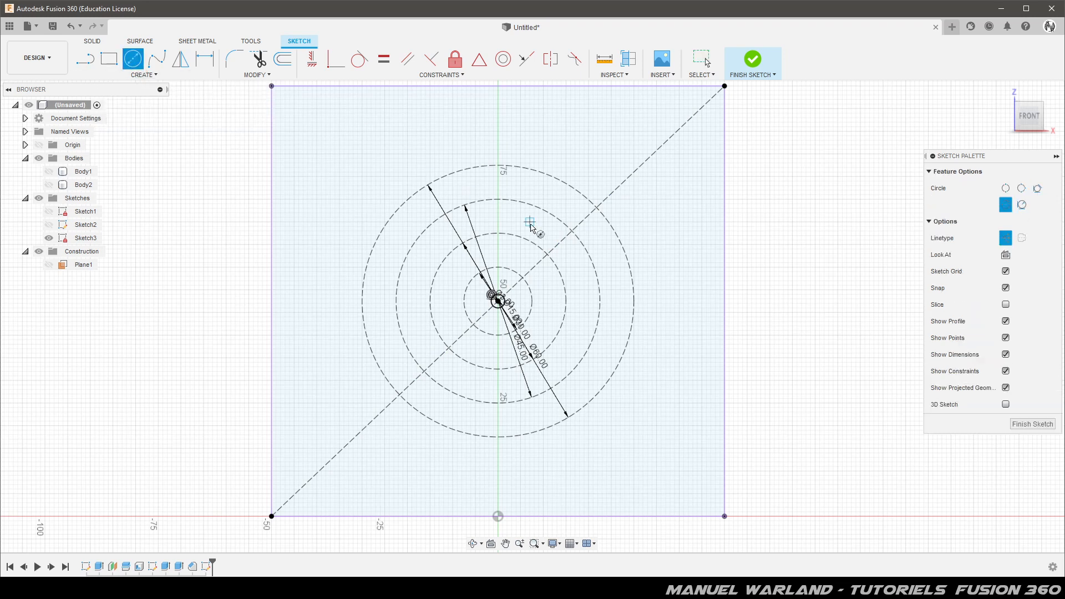
pyautogui.click(503, 233)
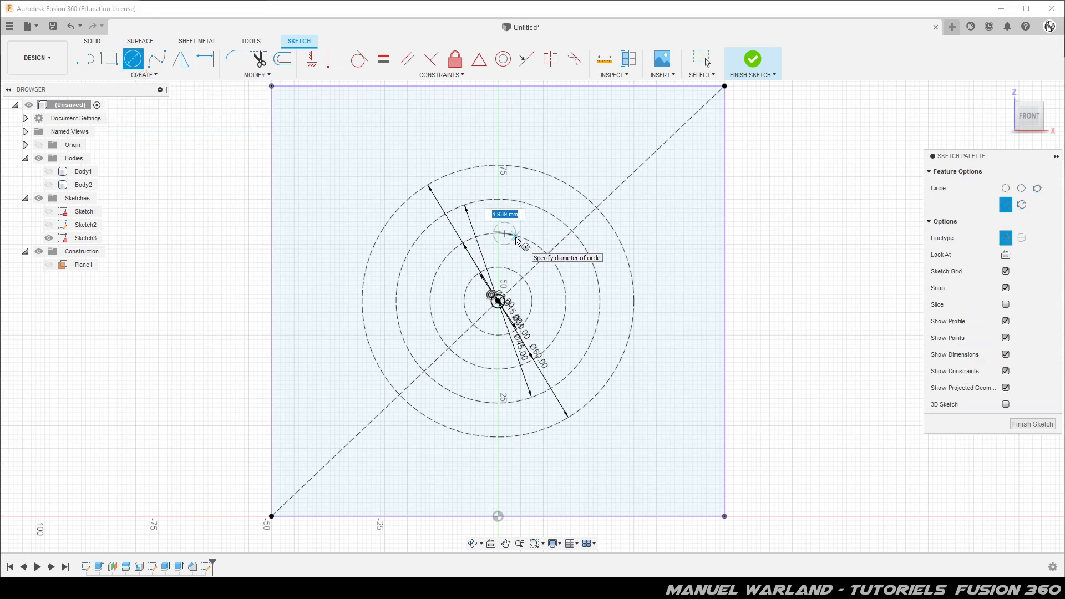
pyautogui.write('3')
pyautogui.press('Return')
pyautogui.press('Escape')
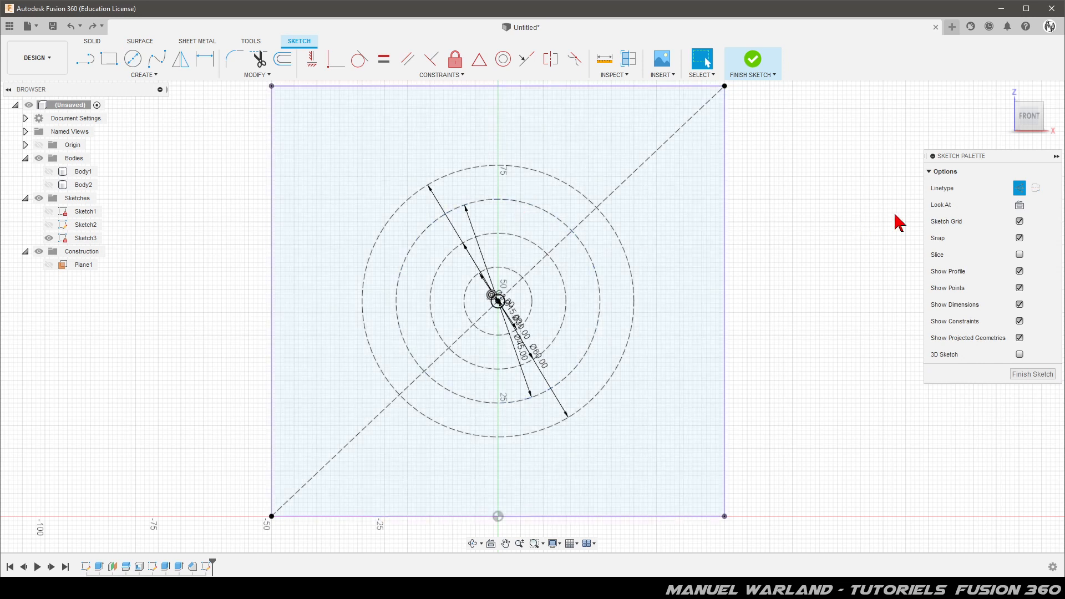
# Turn off the construction line type and draw a 3 mm diameter circle at the top of the 15 mm construction circle.
pyautogui.click(1021, 191)
pyautogui.click(133, 58)
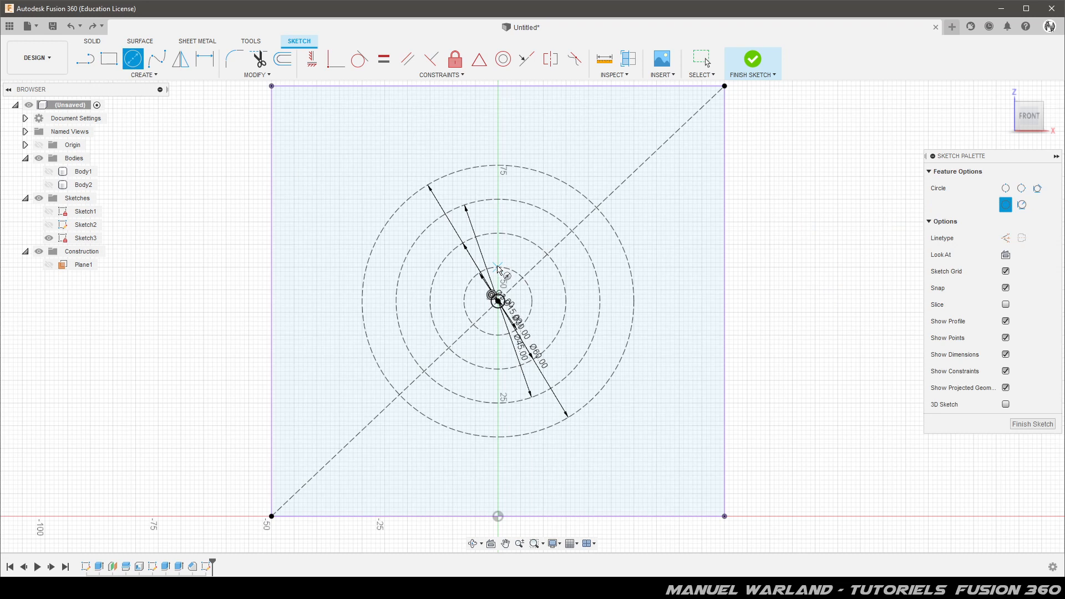
pyautogui.click(498, 266)
pyautogui.write('3')
pyautogui.press('Return')
pyautogui.press('Escape')
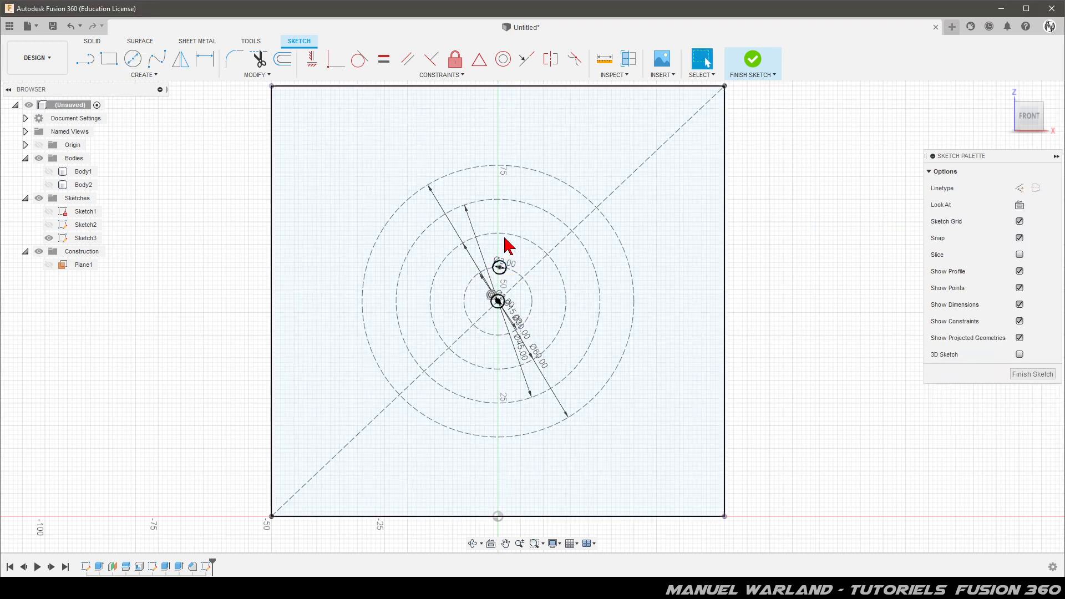
# Draw circles centred at the tops of the 30, 45 and 60 mm construction circles, giving the one on the 45 mm circle a 3 mm diameter.
pyautogui.press('c')
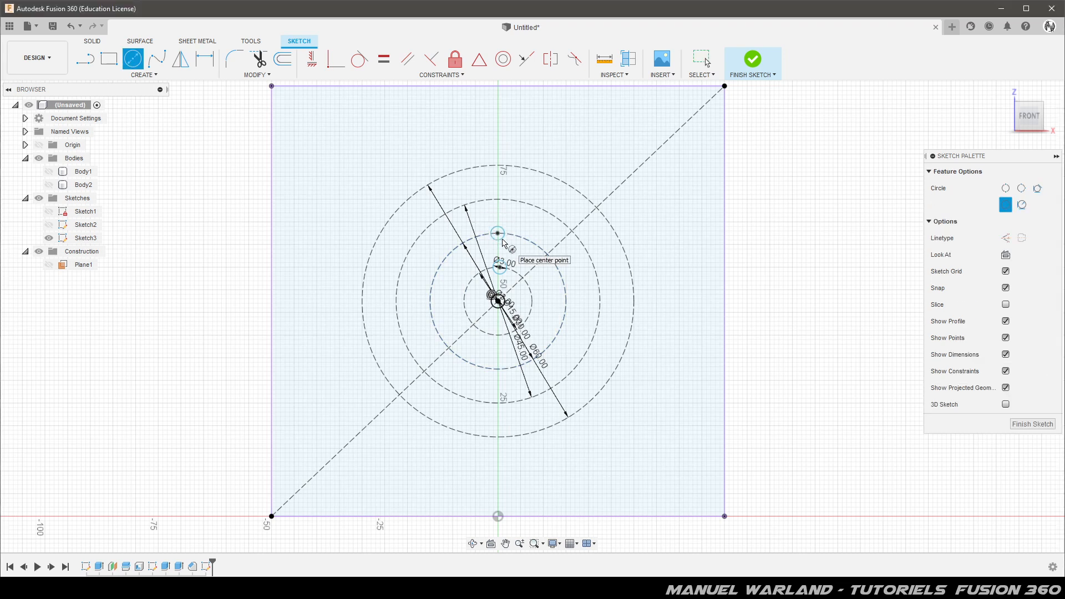
pyautogui.click(497, 201)
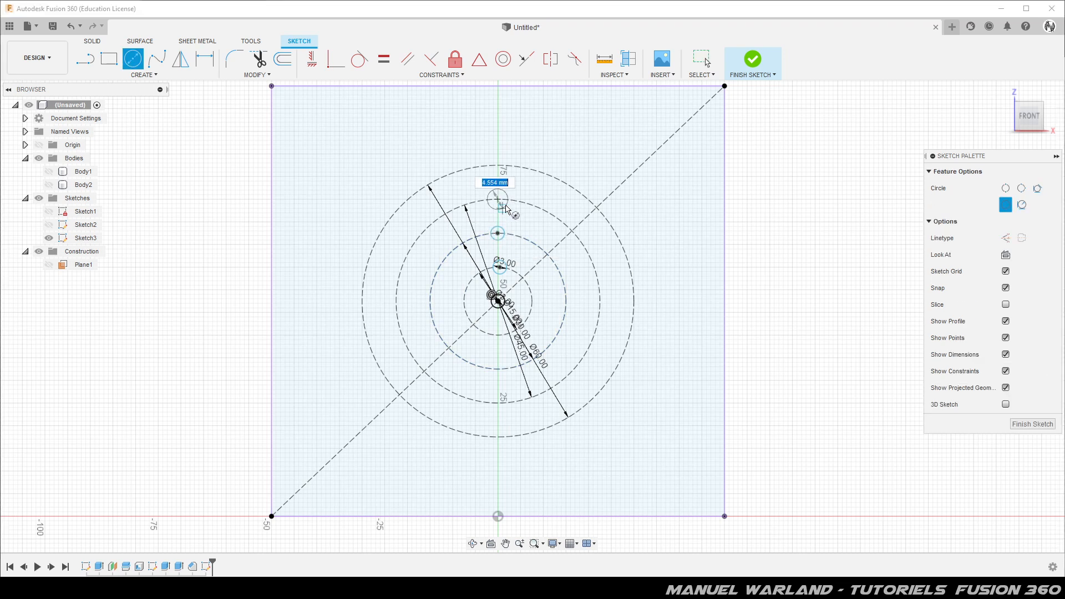
pyautogui.press('Return')
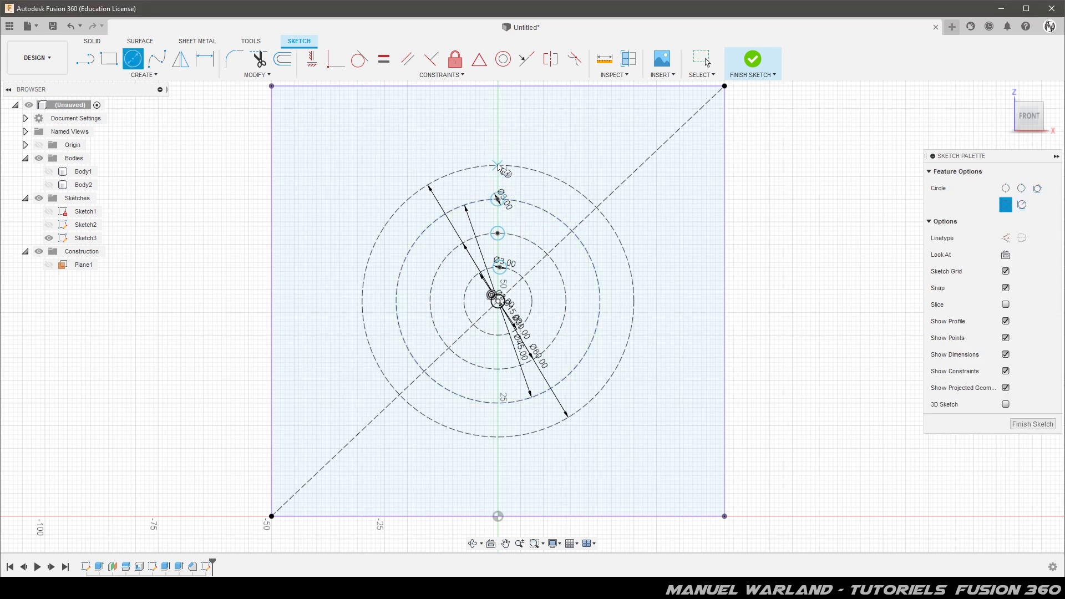
pyautogui.click(498, 164)
pyautogui.click(505, 175)
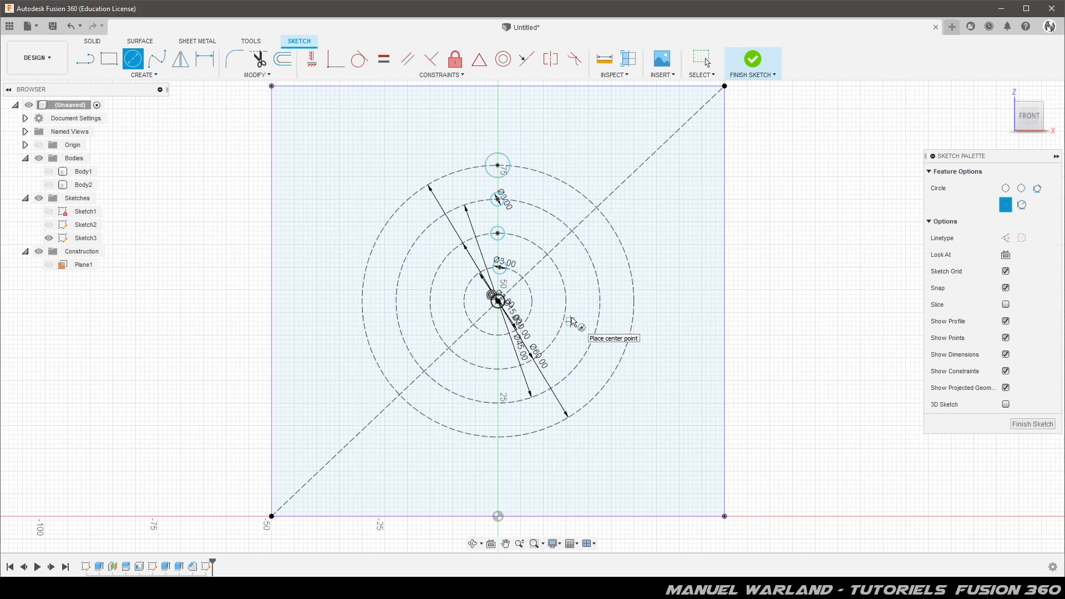
# Dimension the diameter of the small circle at the top of the 30 mm construction circle.
pyautogui.scroll(3, 574, 318)
pyautogui.press('d')
pyautogui.click(442, 165)
pyautogui.click(453, 182)
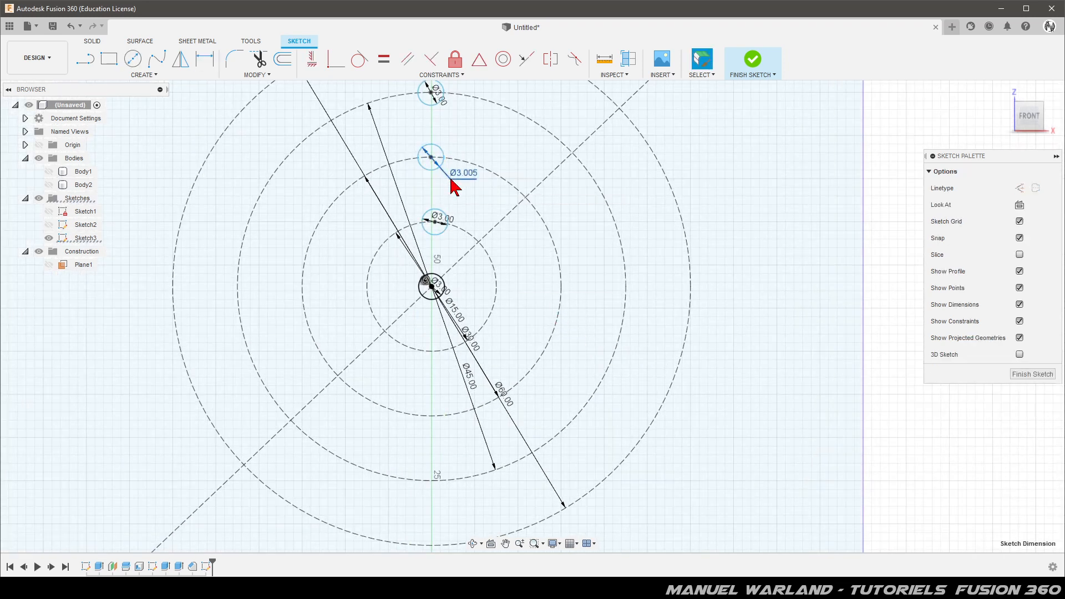
# Set the diameters of the small circles at the tops of the 30 mm and 60 mm construction circles to 3 mm.
pyautogui.scroll(-2, 465, 256)
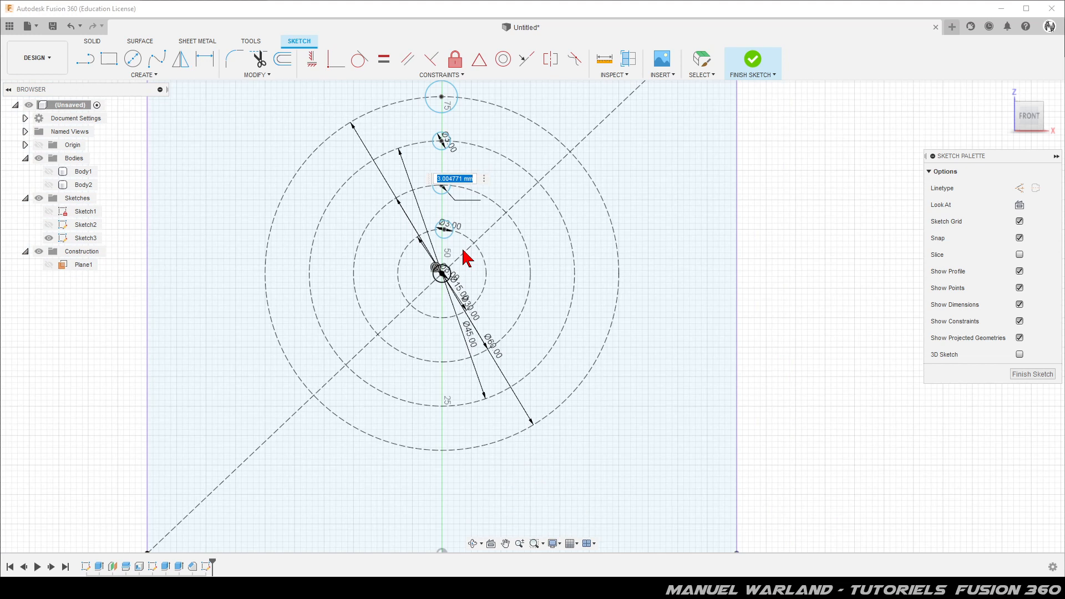
pyautogui.write('3')
pyautogui.press('Return')
pyautogui.click(453, 107)
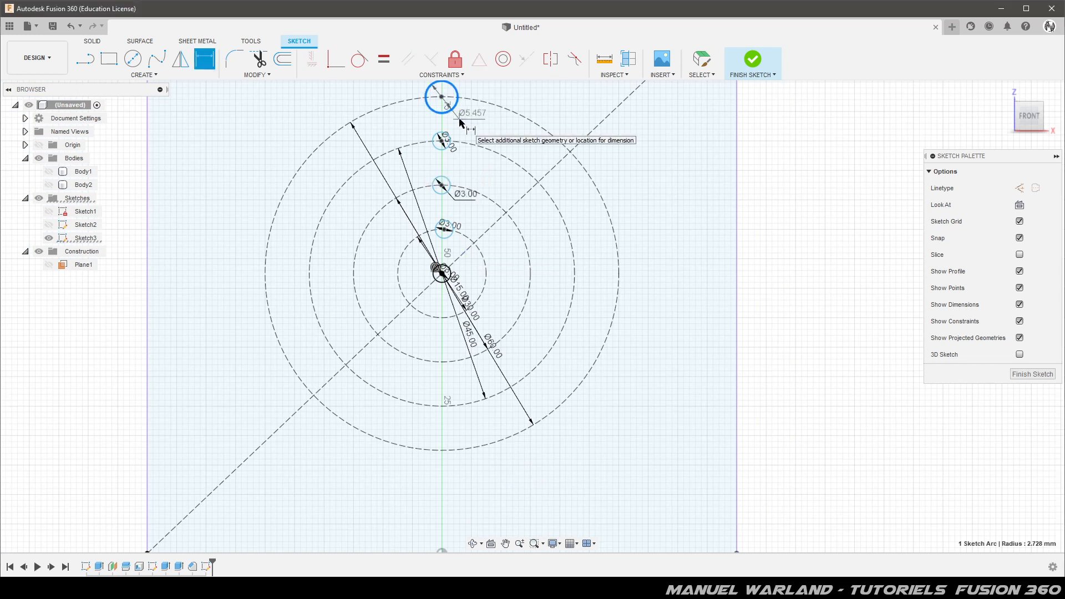
pyautogui.click(459, 121)
pyautogui.write('3')
pyautogui.press('Return')
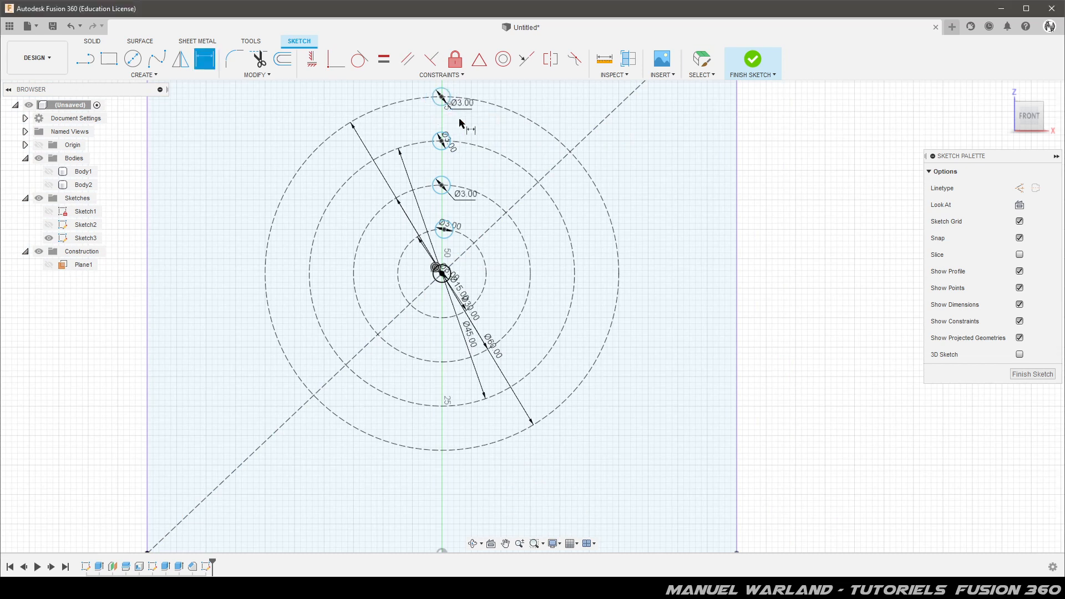
# Apply Horizontal/Vertical constraints aligning the centres of the four upper 3 mm circles vertically with the common centre point.
pyautogui.click(315, 66)
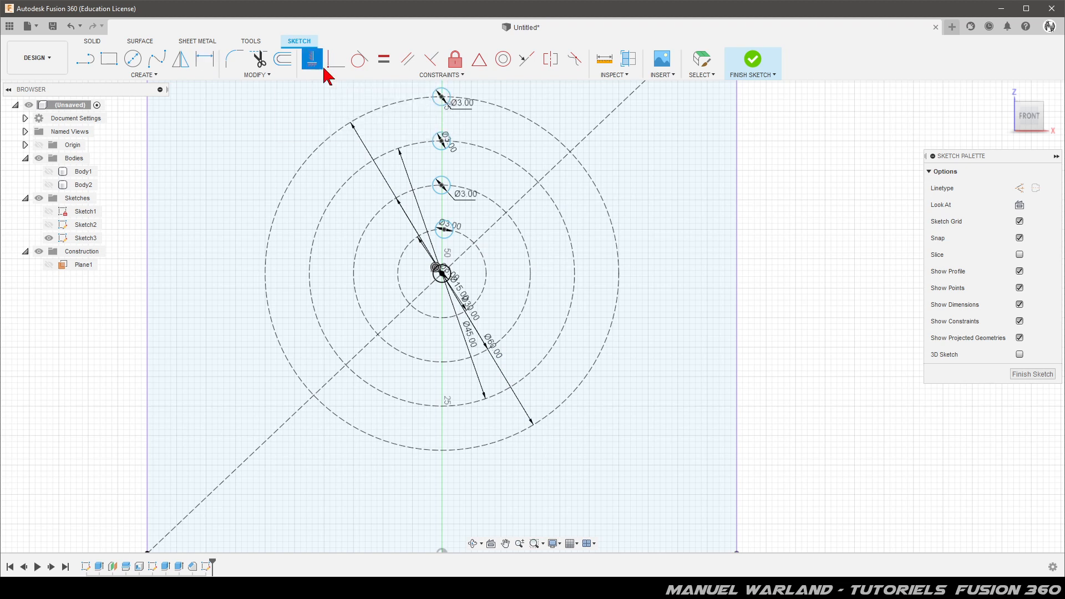
pyautogui.click(445, 230)
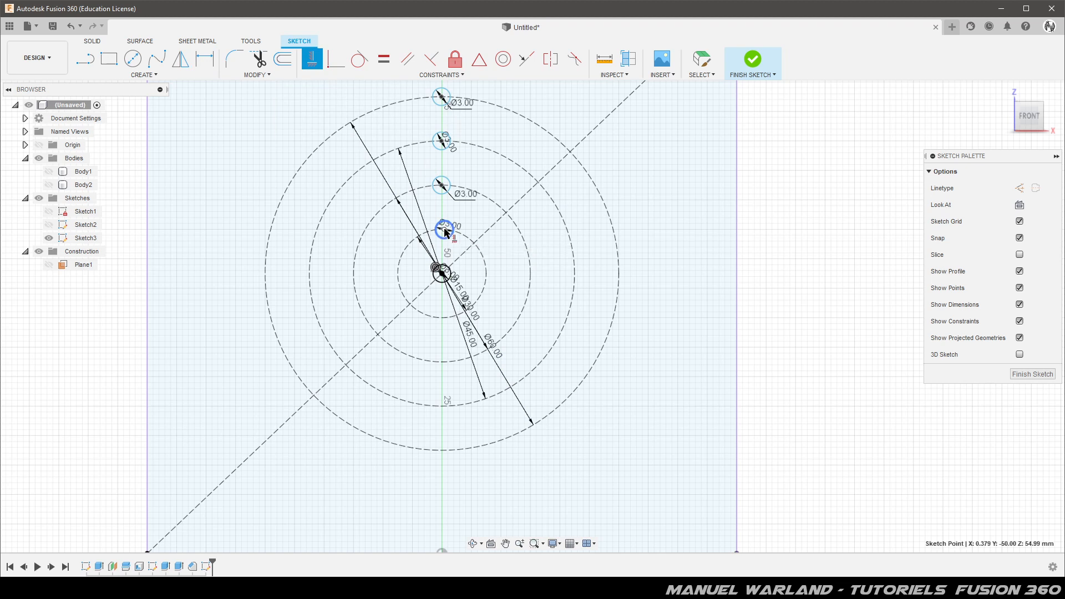
pyautogui.click(442, 273)
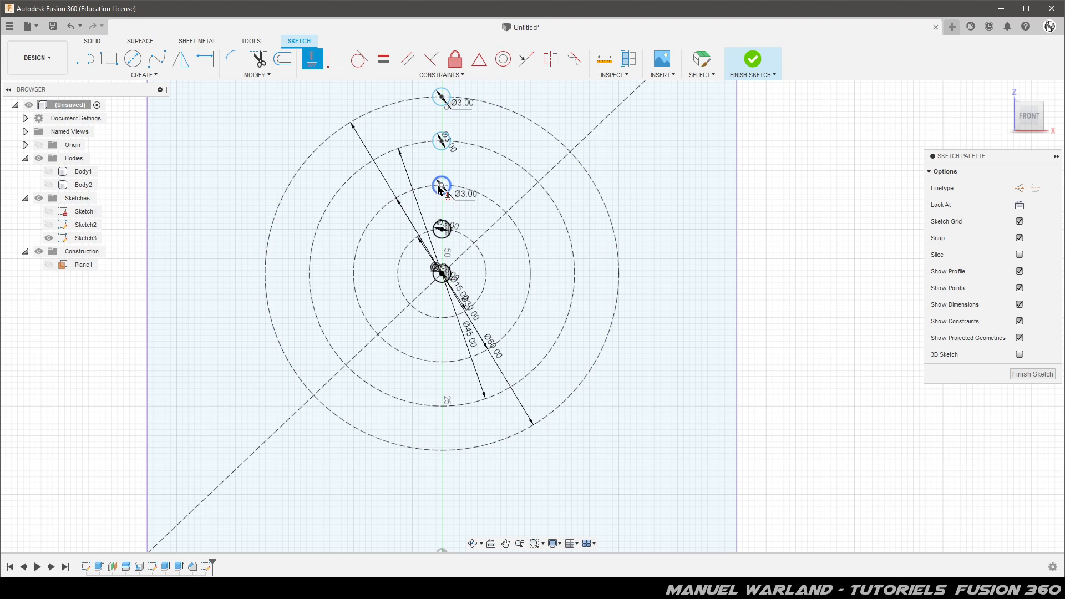
pyautogui.click(441, 186)
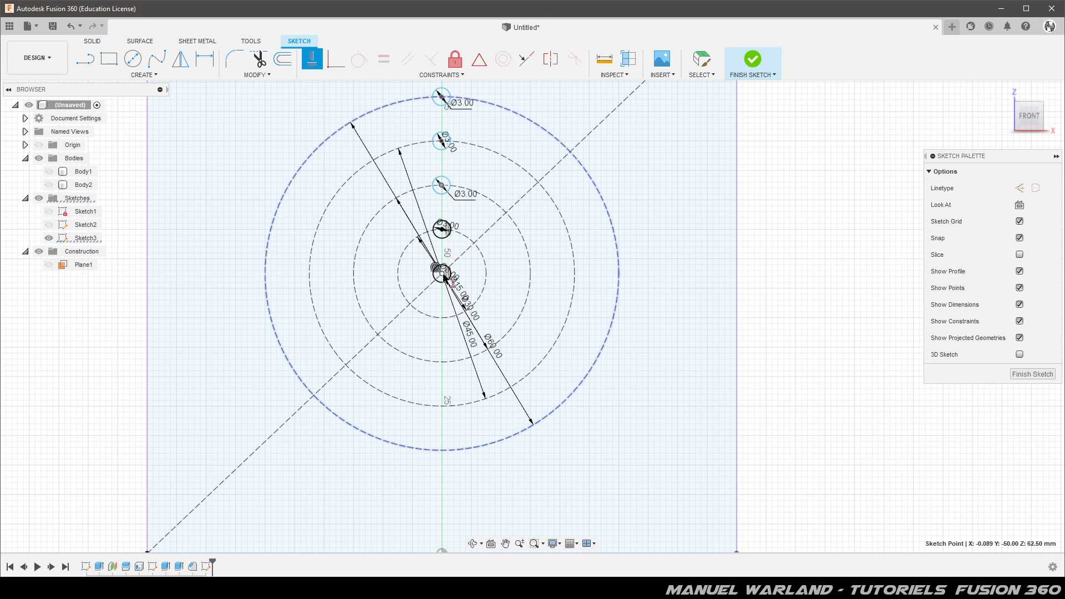
pyautogui.click(442, 273)
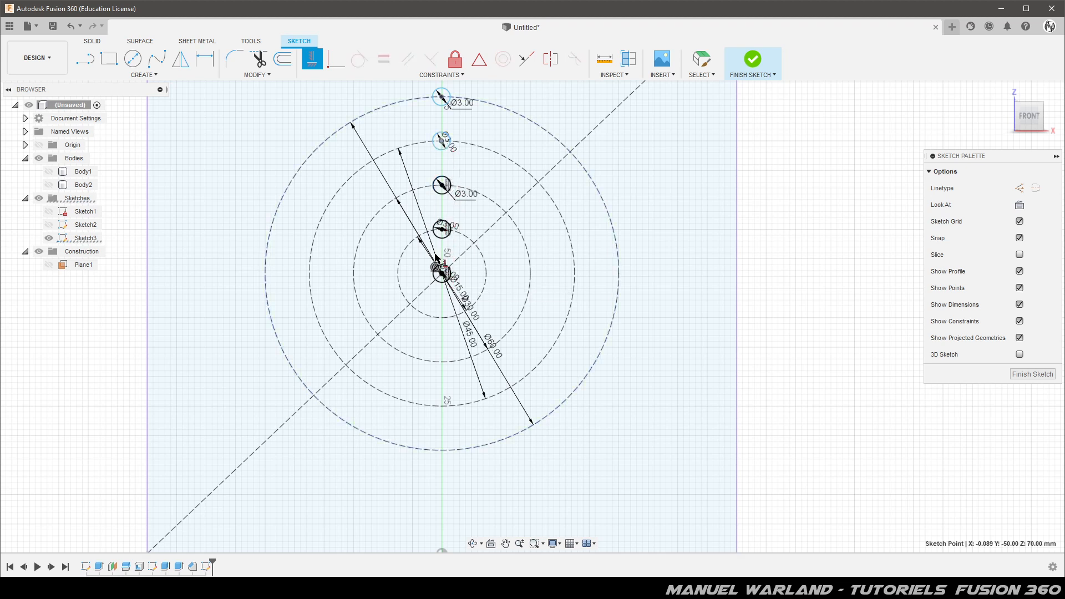
pyautogui.click(442, 273)
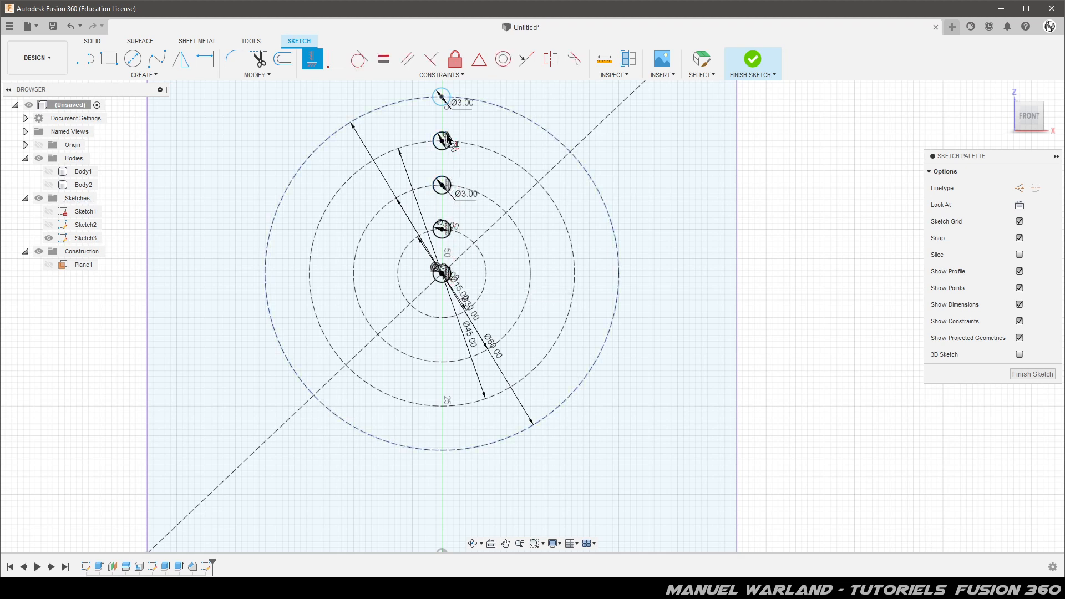
pyautogui.click(442, 97)
pyautogui.click(442, 273)
# Create a full circular pattern of 3 small circles along the 15 mm construction circle.
pyautogui.click(142, 76)
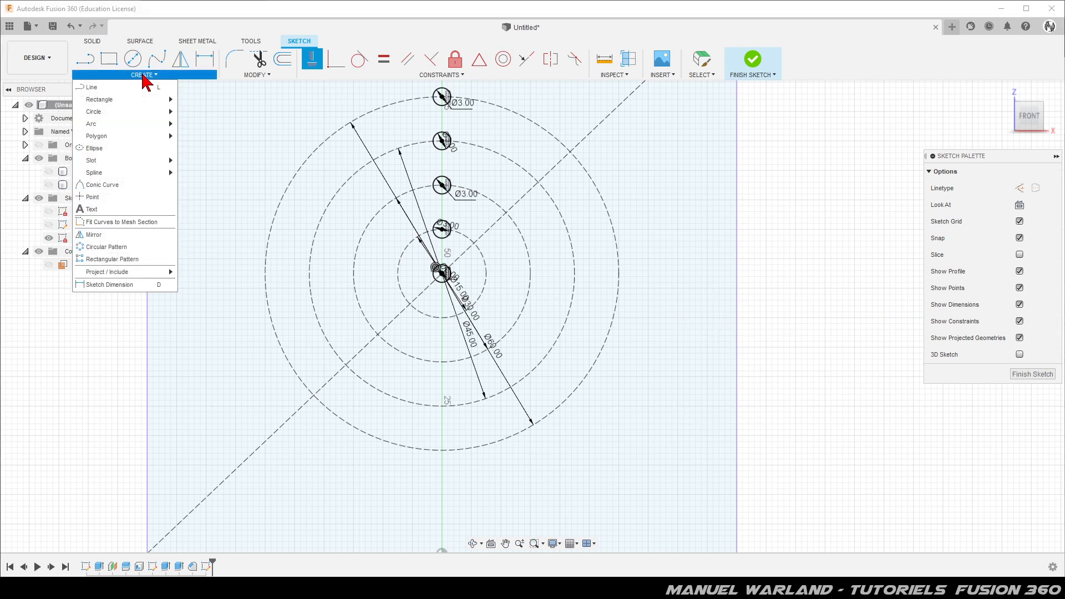
pyautogui.click(135, 249)
pyautogui.click(446, 244)
pyautogui.click(856, 189)
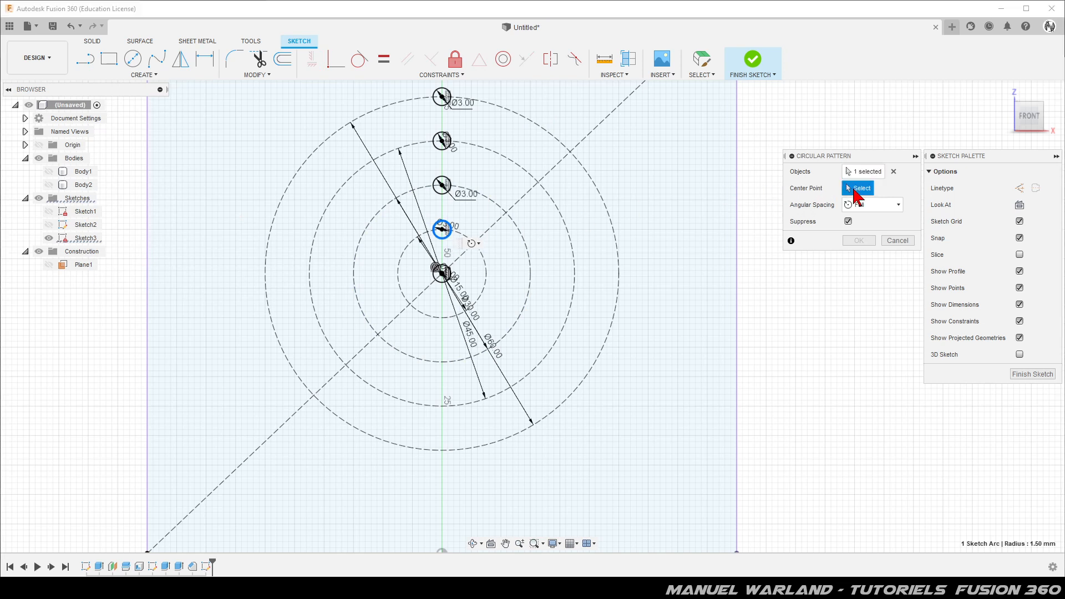
pyautogui.click(487, 272)
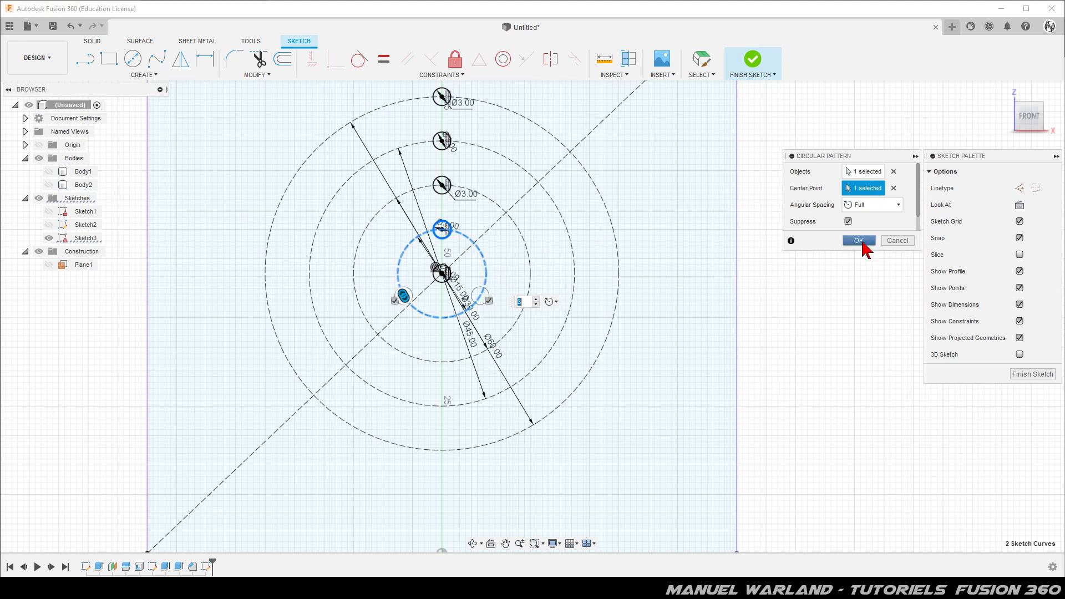
pyautogui.click(859, 241)
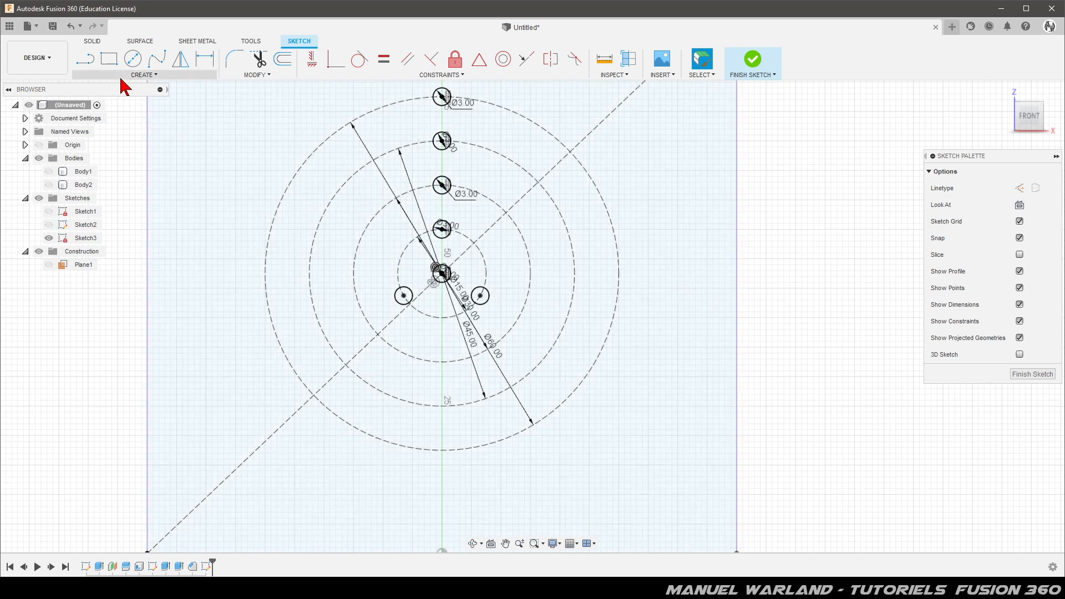
# Create a full circular pattern of 6 small circles along the 30 mm construction circle.
pyautogui.click(138, 75)
pyautogui.click(116, 247)
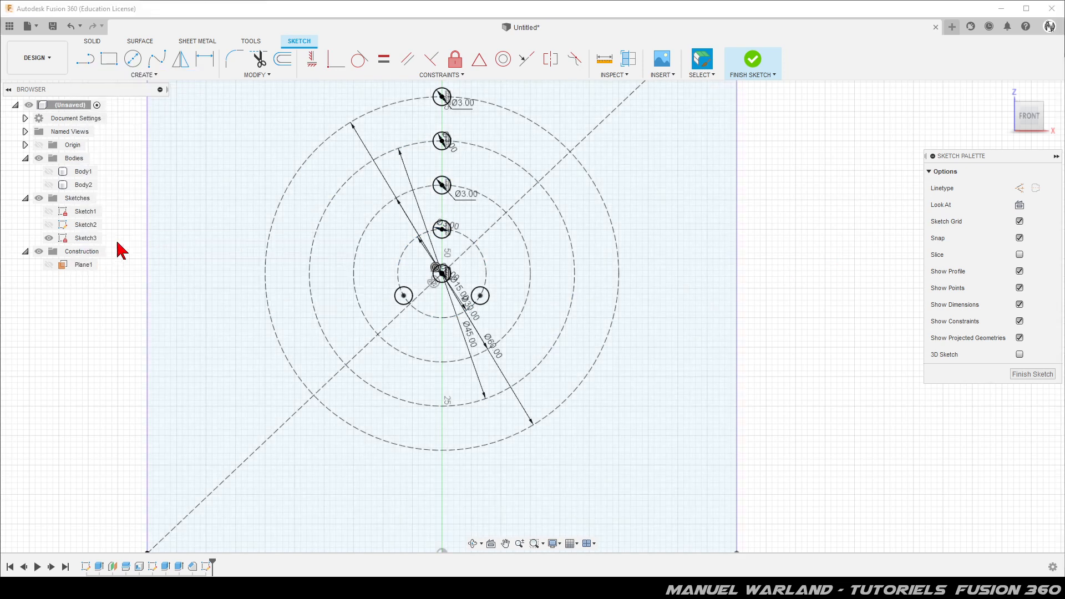
pyautogui.click(442, 195)
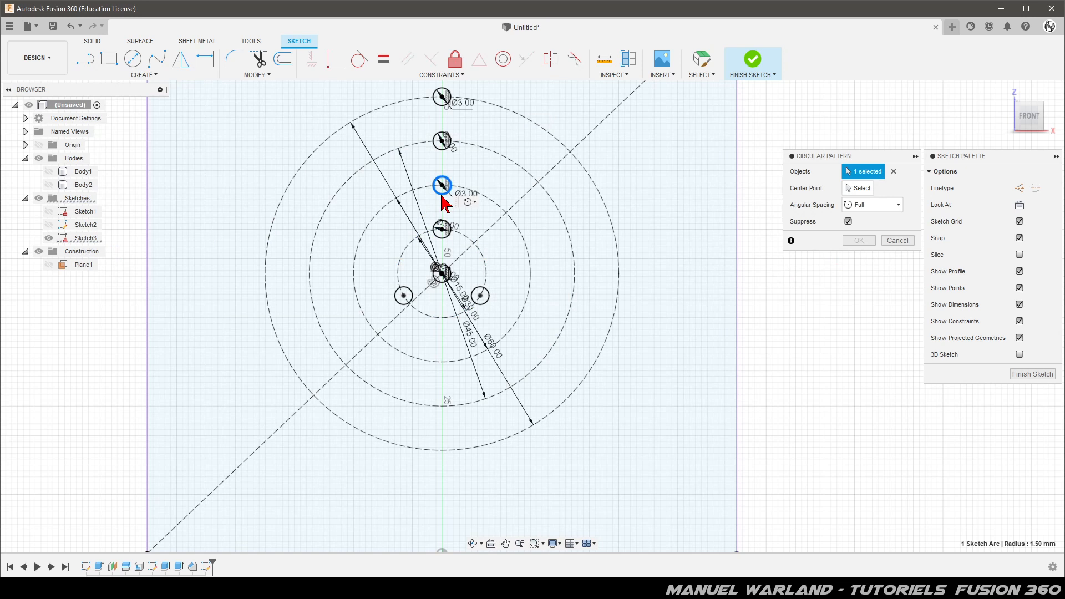
pyautogui.click(858, 188)
pyautogui.click(527, 246)
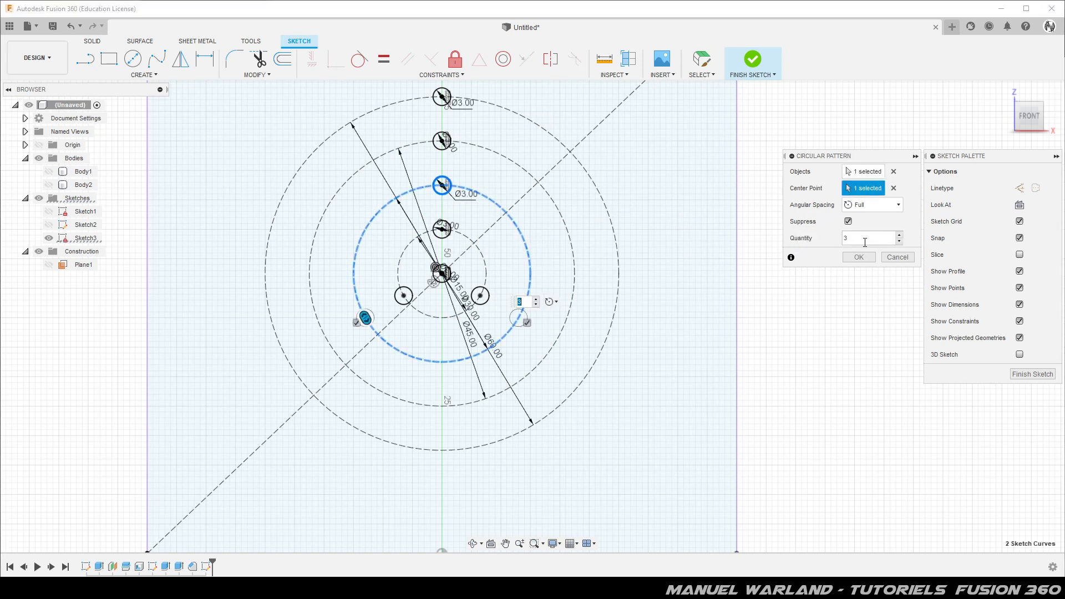
pyautogui.write('6')
pyautogui.press('Return')
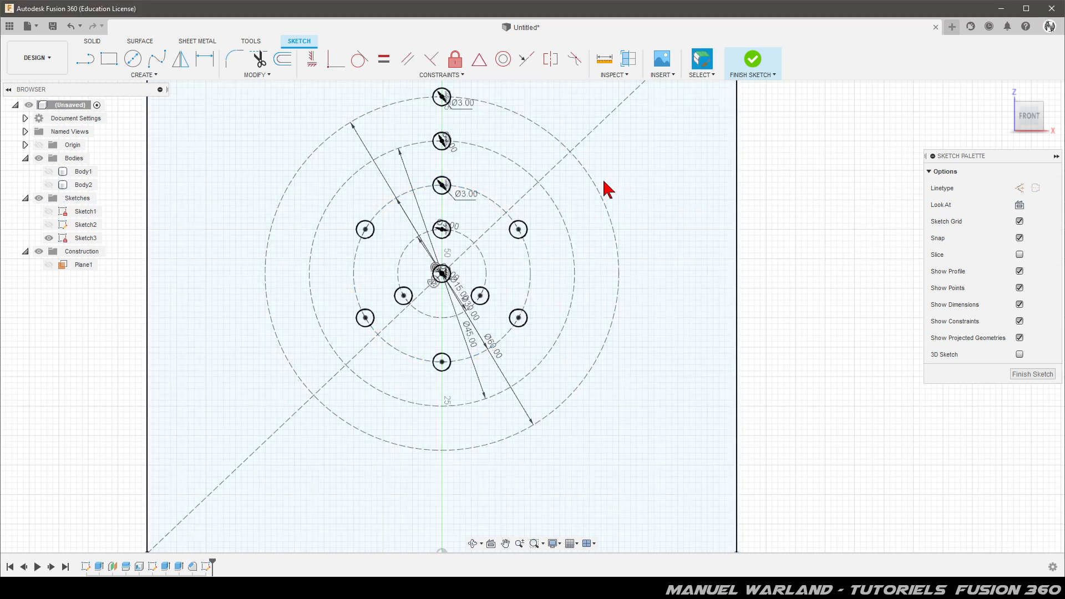
# Create a full circular pattern of 12 small circles along the 45 mm construction circle.
pyautogui.click(147, 76)
pyautogui.click(109, 247)
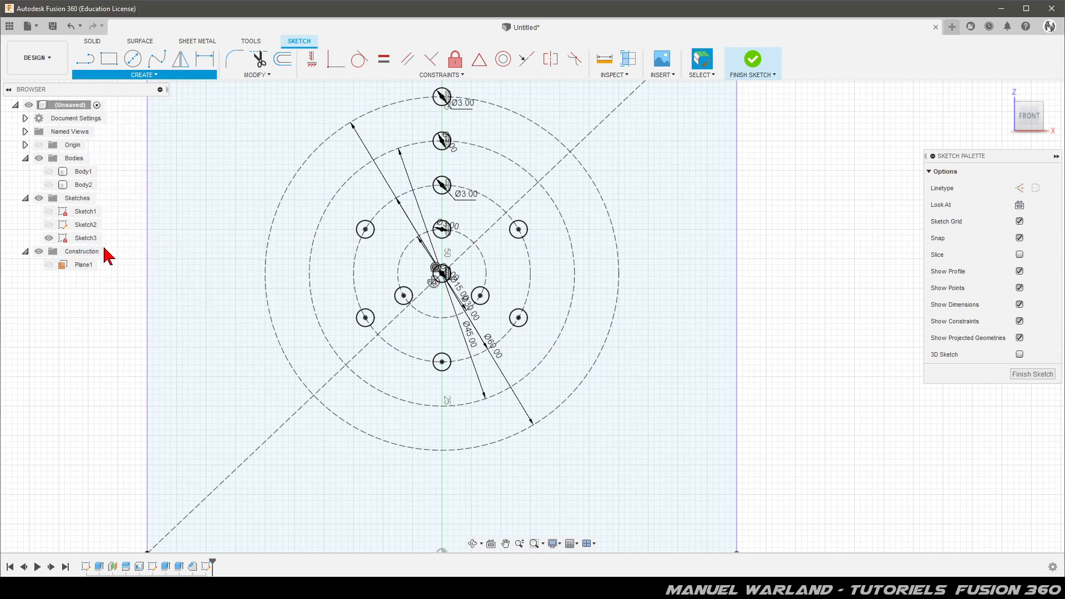
pyautogui.click(444, 149)
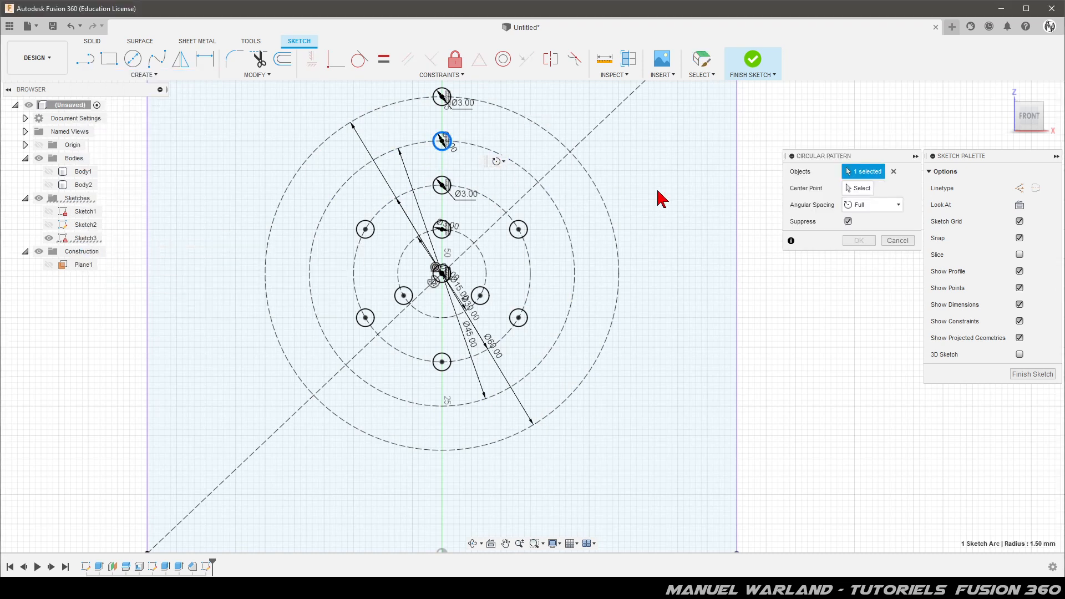
pyautogui.click(528, 172)
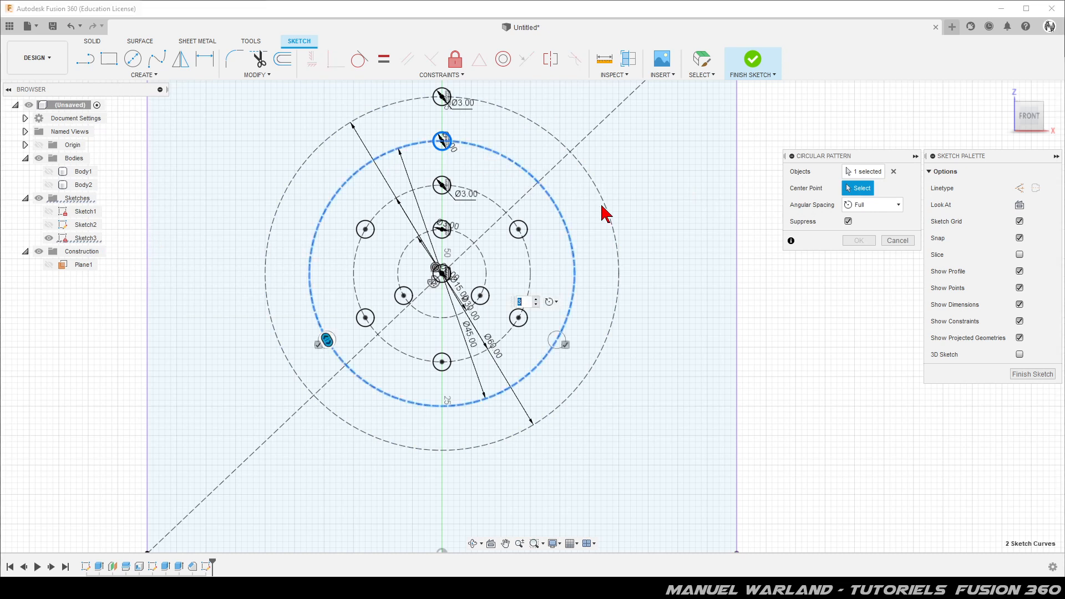
pyautogui.write('12')
pyautogui.press('Return')
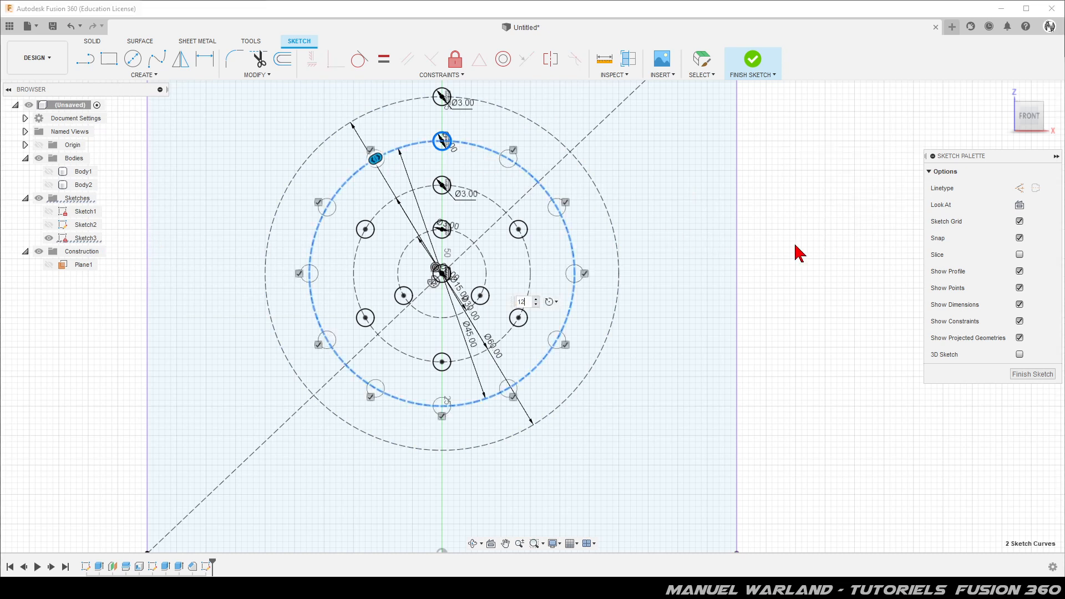
# Create a full circular pattern of 24 small circles along the 60 mm construction circle.
pyautogui.click(140, 76)
pyautogui.click(113, 248)
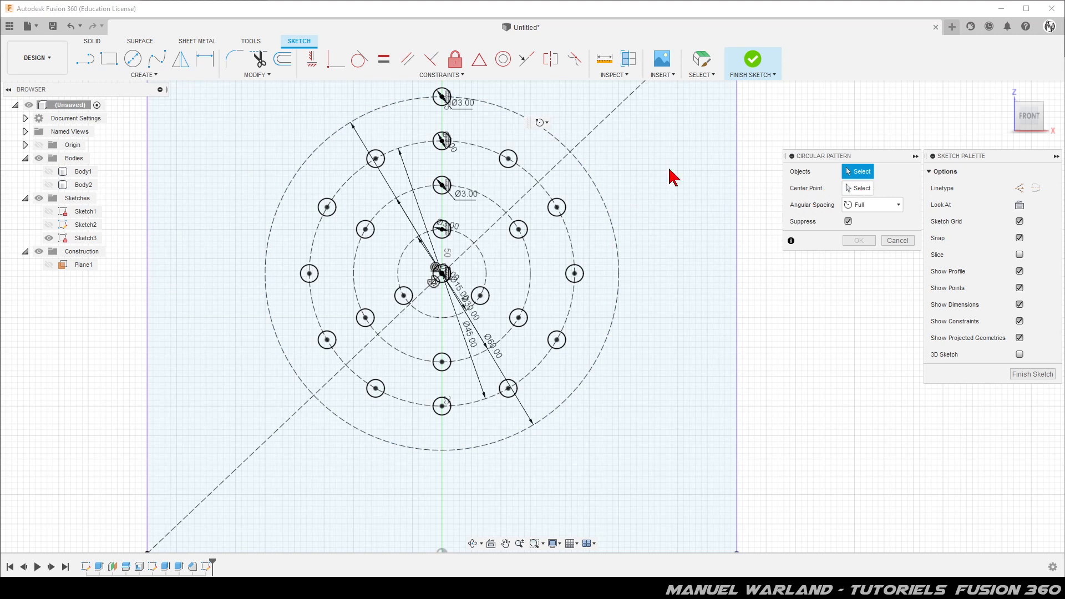
pyautogui.click(442, 96)
pyautogui.click(857, 188)
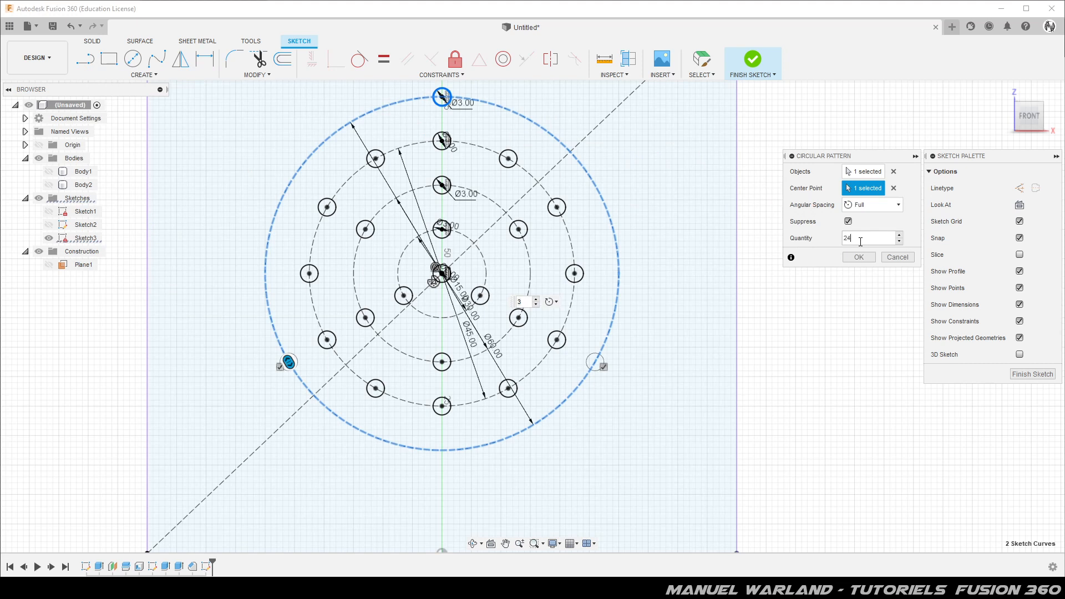
pyautogui.press('Return')
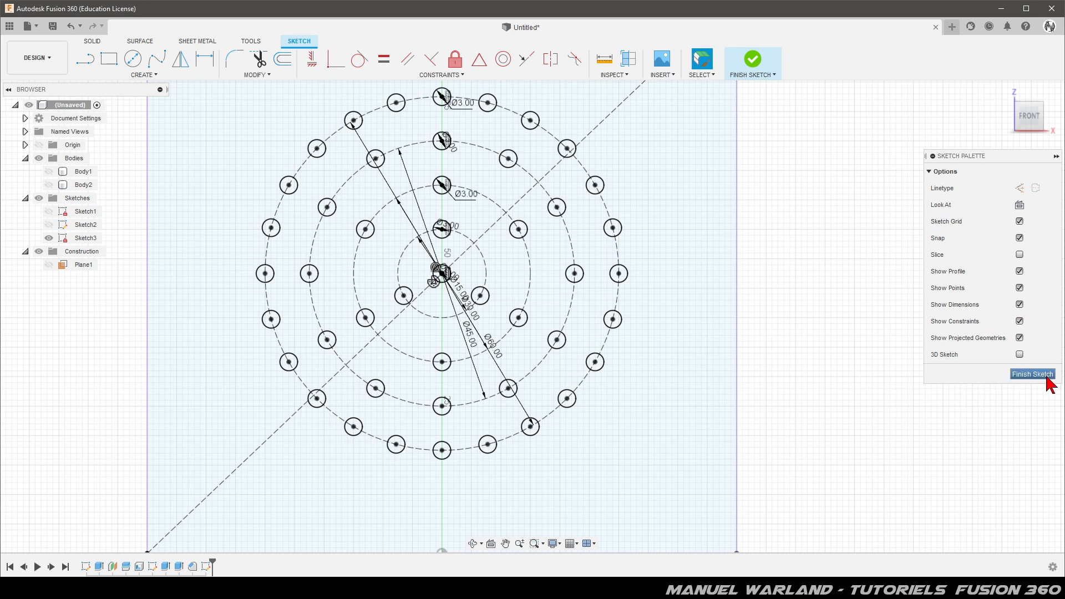
# Finish the hole-pattern sketch and show Body1 again.
pyautogui.click(1037, 375)
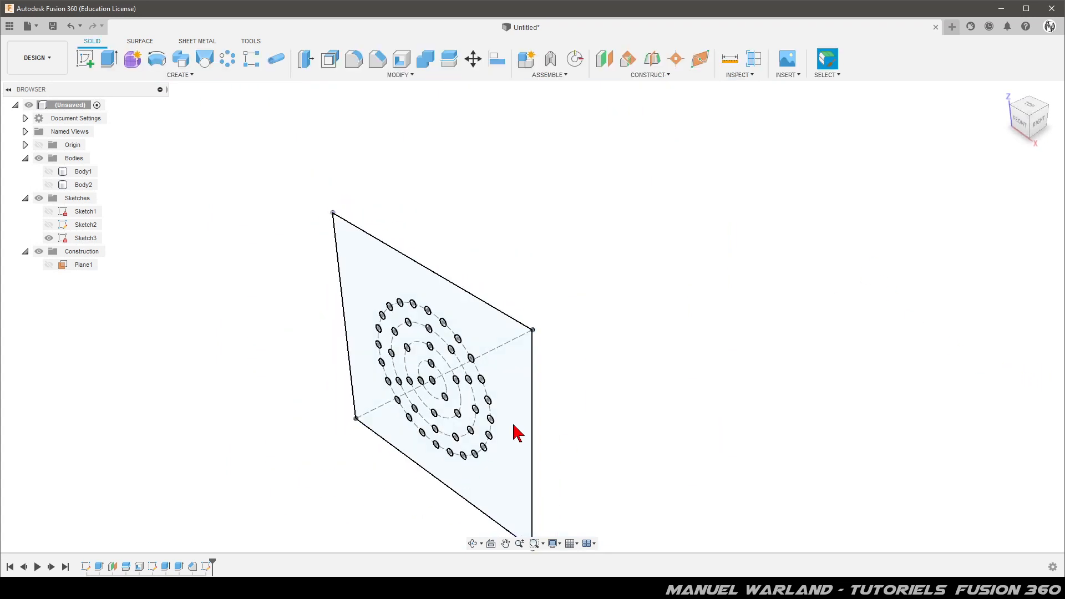
pyautogui.scroll(5, 521, 388)
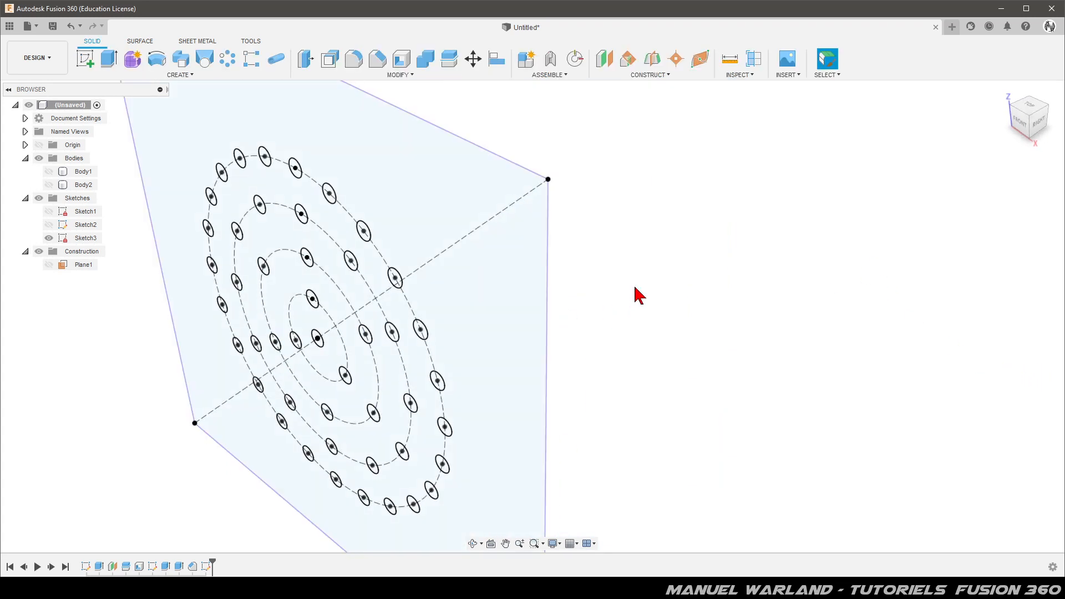
pyautogui.scroll(-1, 637, 294)
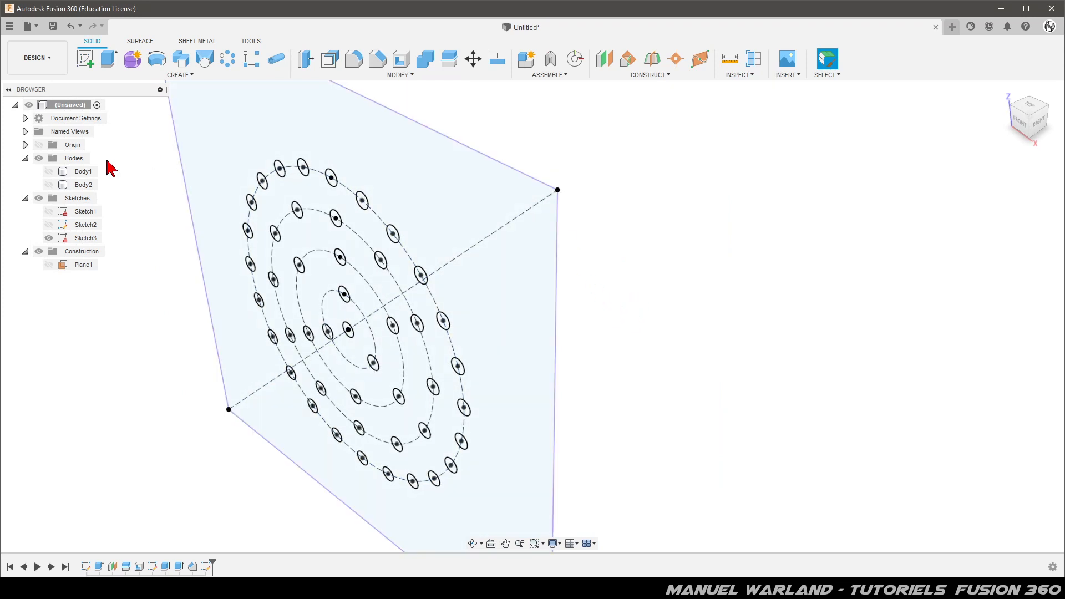
pyautogui.click(49, 173)
pyautogui.click(48, 172)
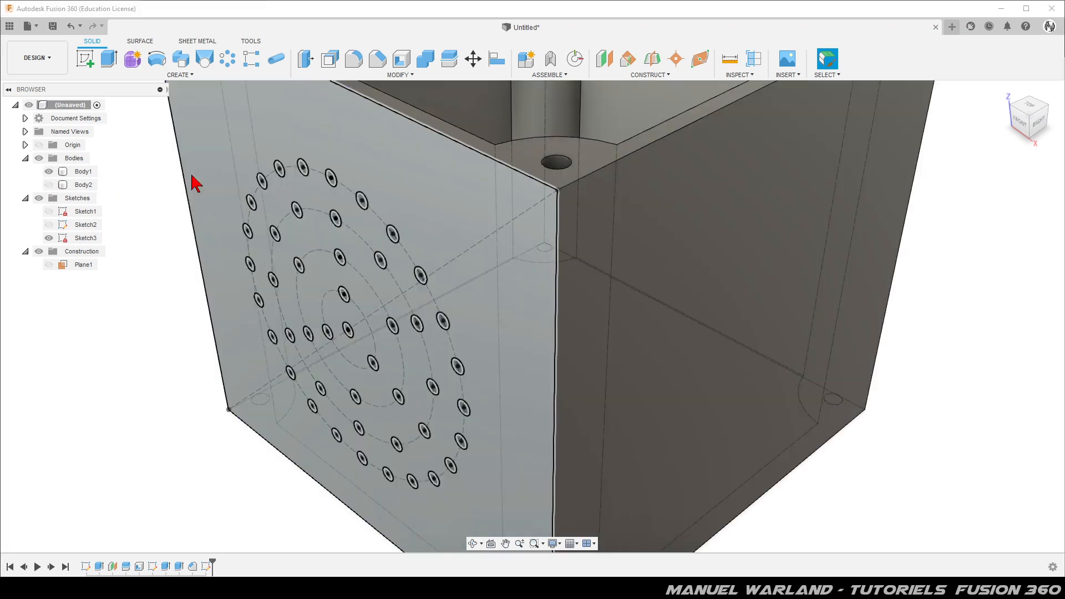
pyautogui.scroll(-2, 447, 164)
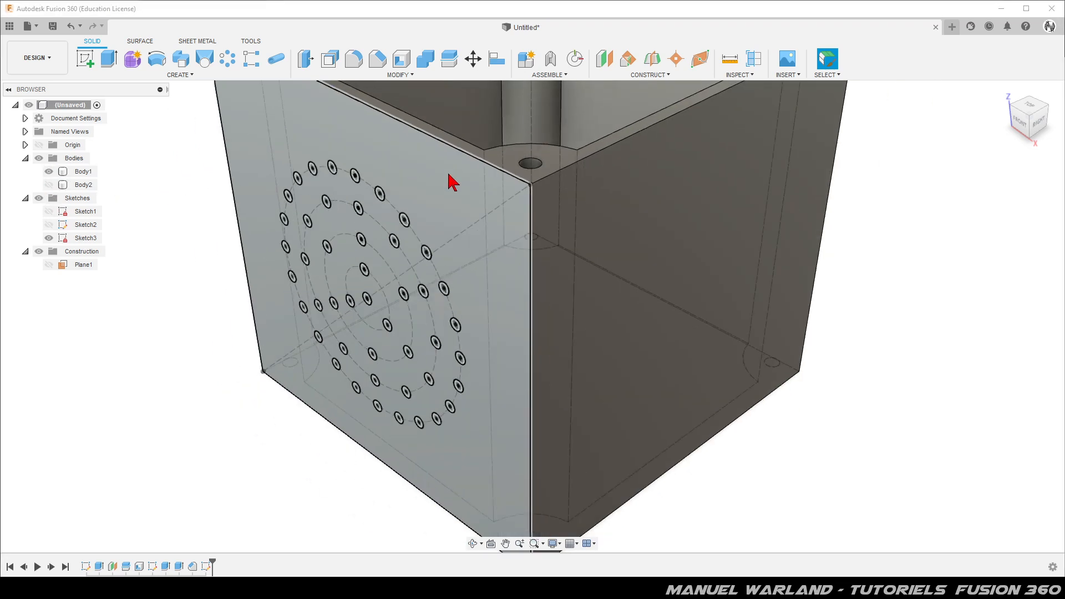
pyautogui.click(447, 172)
pyautogui.scroll(-3, 596, 394)
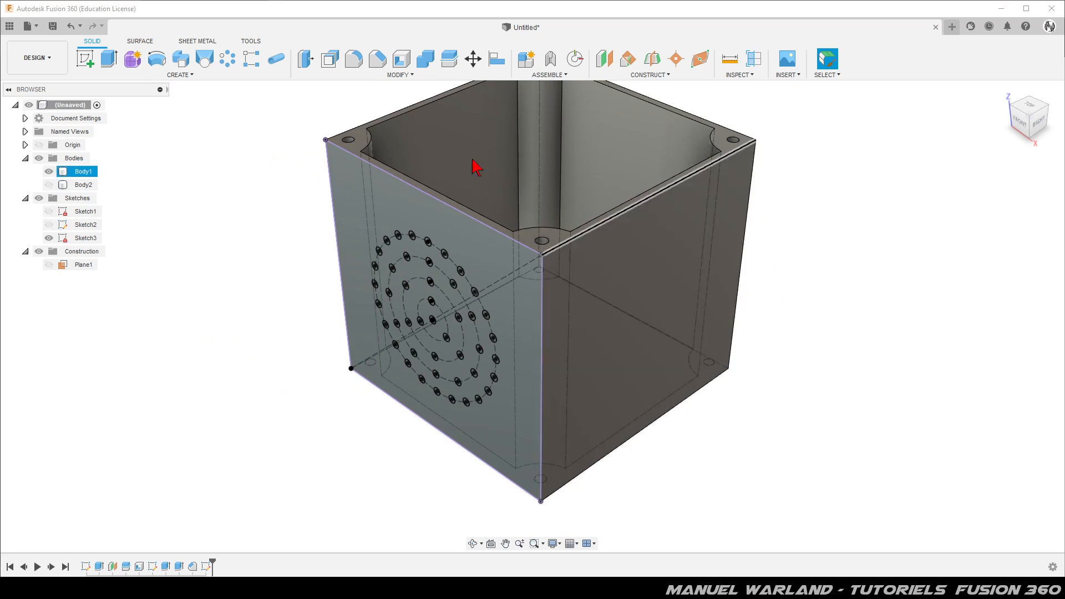
# Extrude the front-face profile surrounding the small holes through the full box depth, to -100 mm.
pyautogui.click(108, 65)
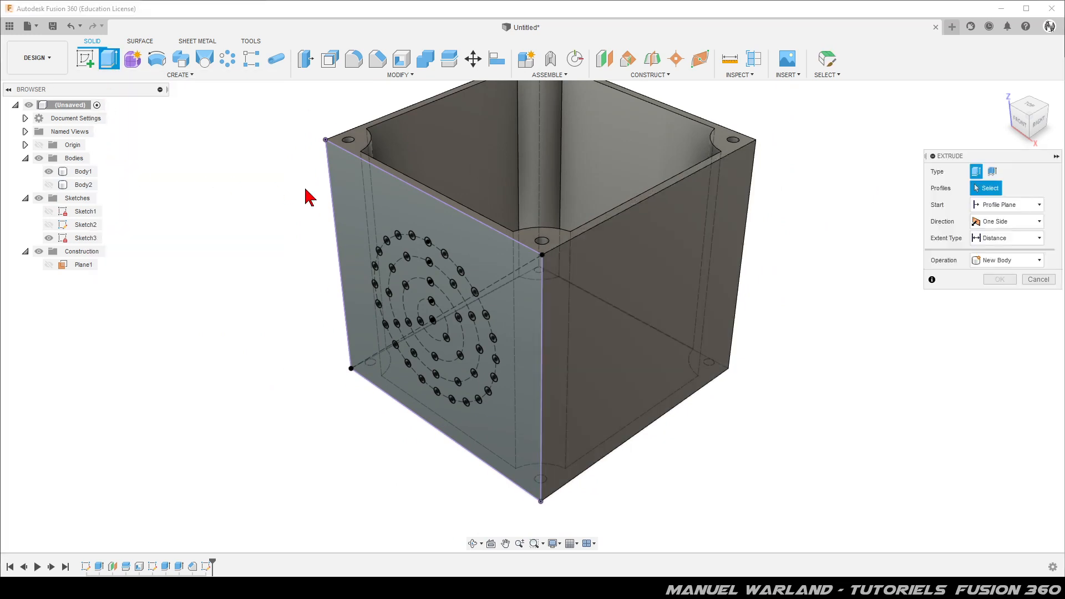
pyautogui.click(478, 257)
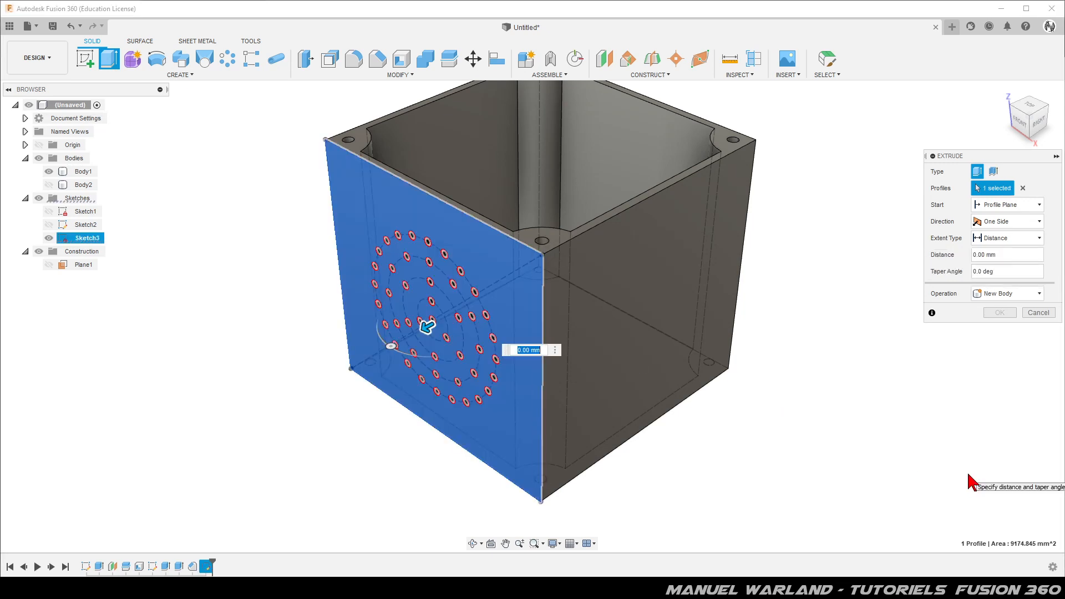
pyautogui.moveTo(426, 325); pyautogui.dragTo(502, 299)
pyautogui.keyDown('shift'); pyautogui.moveTo(502, 299); pyautogui.dragTo(488, 297, button='middle'); pyautogui.keyUp('shift')
pyautogui.keyDown('shift'); pyautogui.moveTo(672, 459); pyautogui.dragTo(608, 442, button='middle'); pyautogui.keyUp('shift')
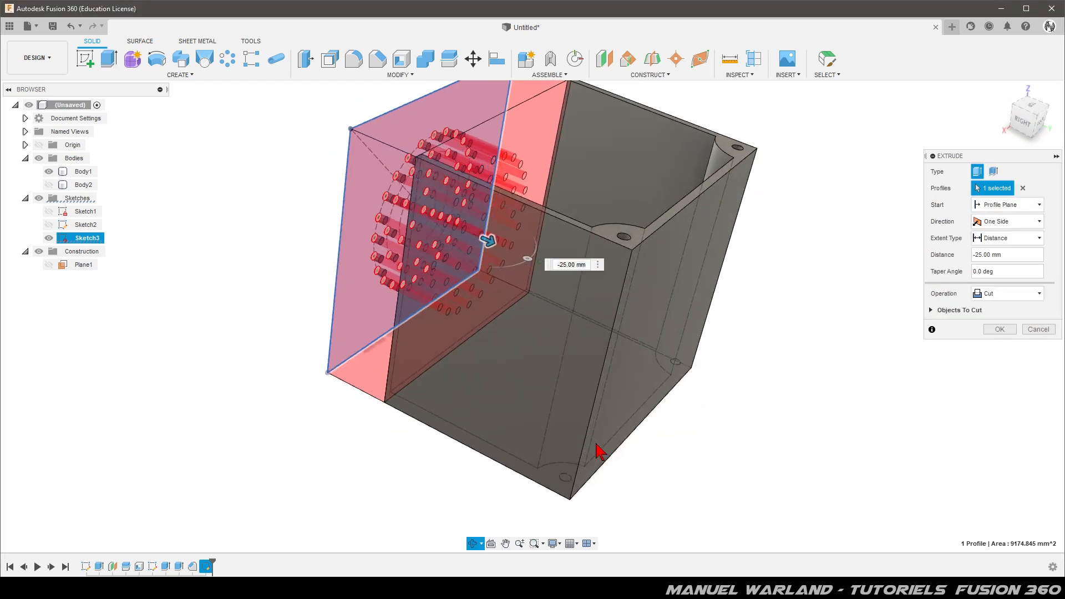
pyautogui.click(660, 332)
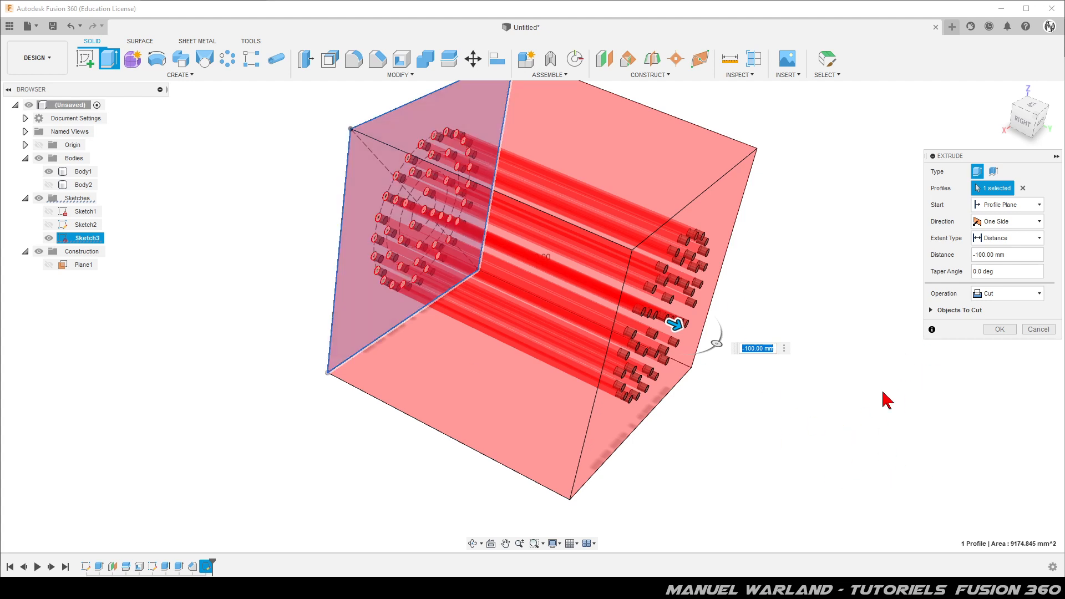
# Set the extrusion's operation to Intersect and apply it to the box body.
pyautogui.click(1012, 301)
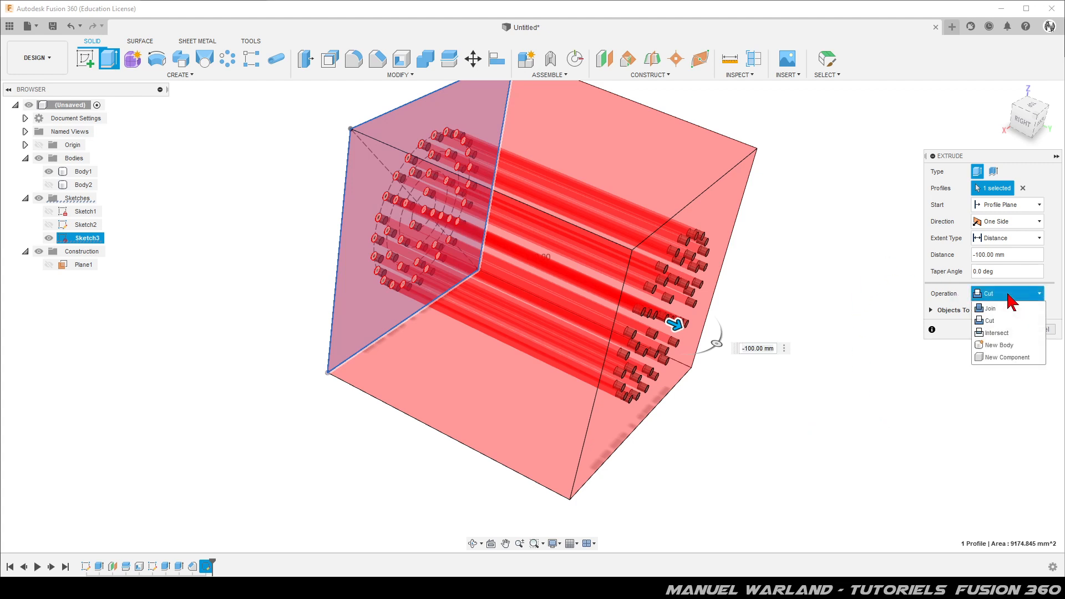
pyautogui.click(998, 333)
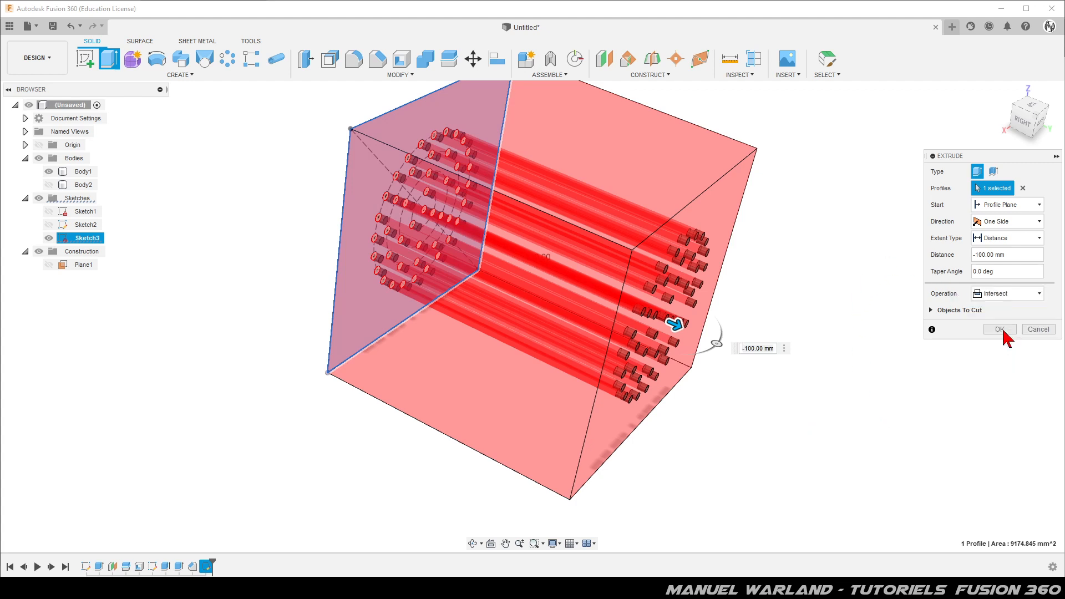
pyautogui.moveTo(701, 459)
pyautogui.keyDown('shift'); pyautogui.mouseDown(button='middle')
pyautogui.moveTo(754, 469)
pyautogui.moveTo(732, 463)
pyautogui.moveTo(753, 478)
pyautogui.moveTo(751, 468)
pyautogui.moveTo(735, 458)
pyautogui.moveTo(754, 487)
pyautogui.mouseUp(button='middle'); pyautogui.keyUp('shift')
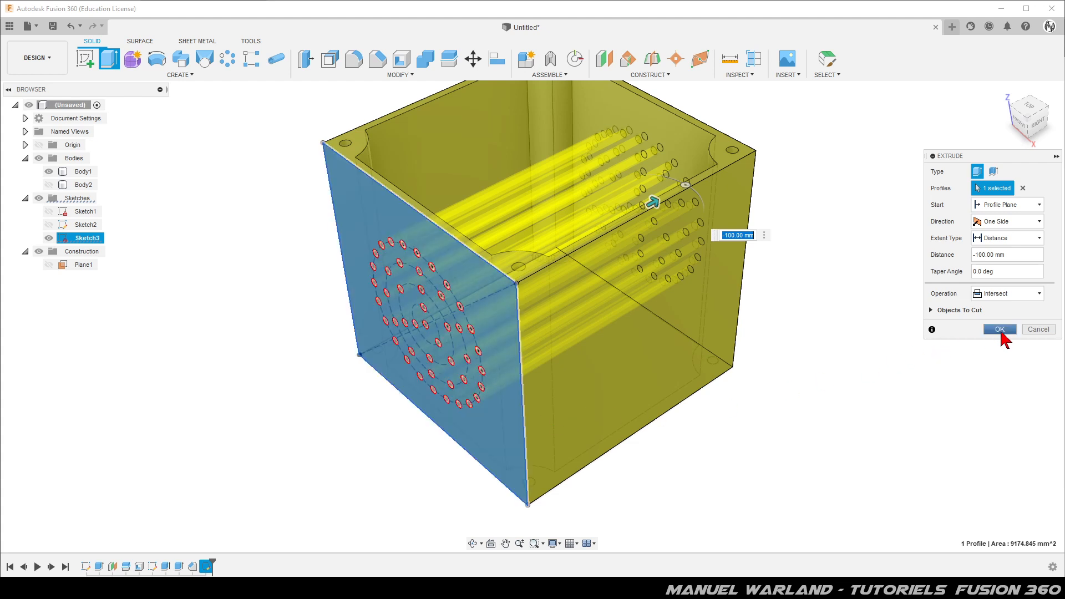
pyautogui.click(999, 329)
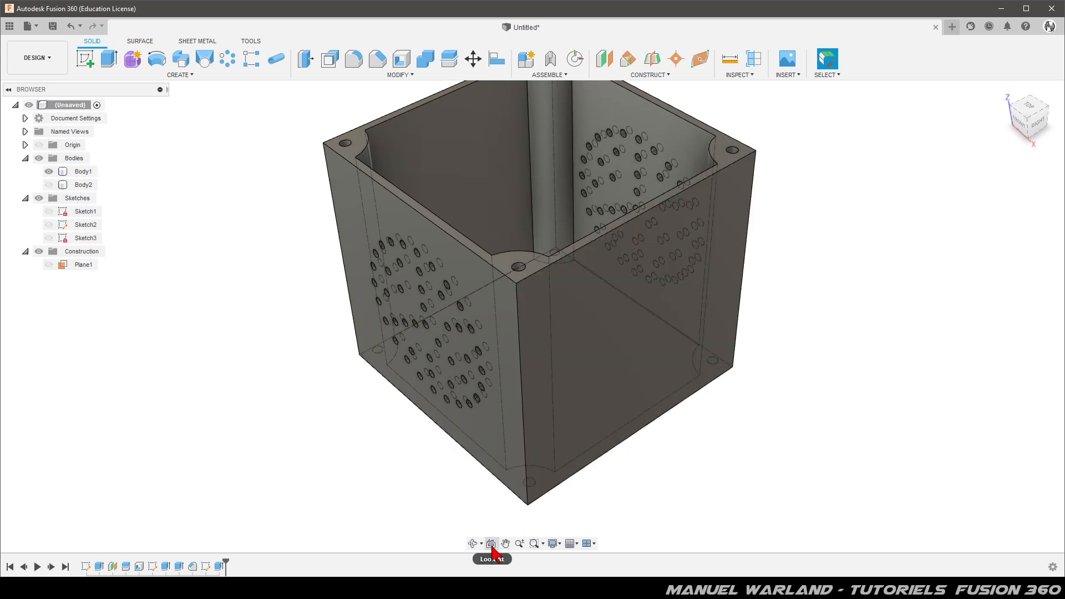
# Change the visual style to Shaded with Visible Edges Only.
pyautogui.click(557, 546)
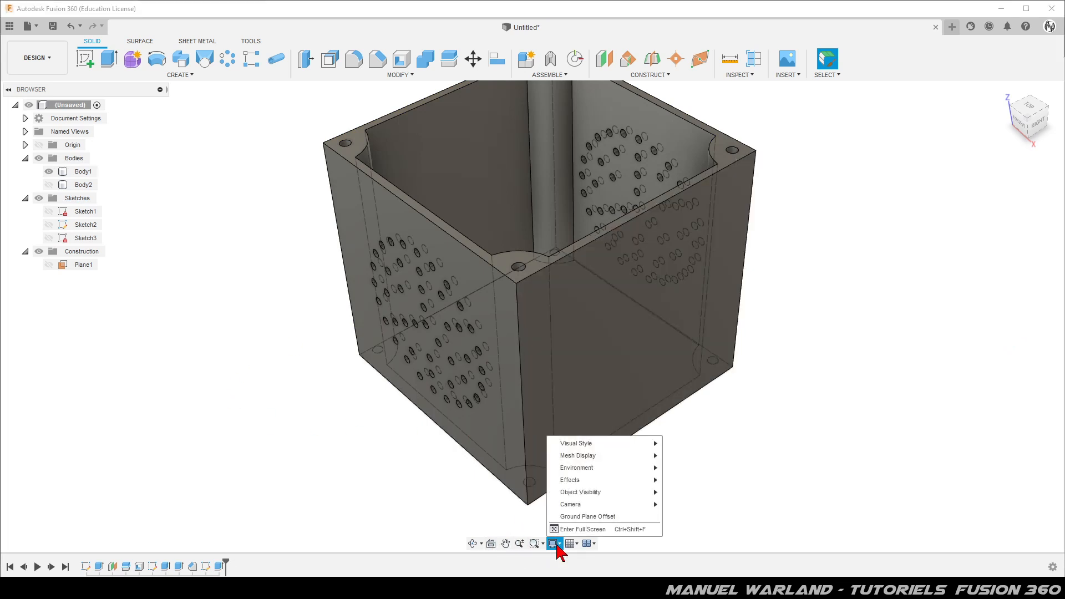
pyautogui.moveTo(609, 442)
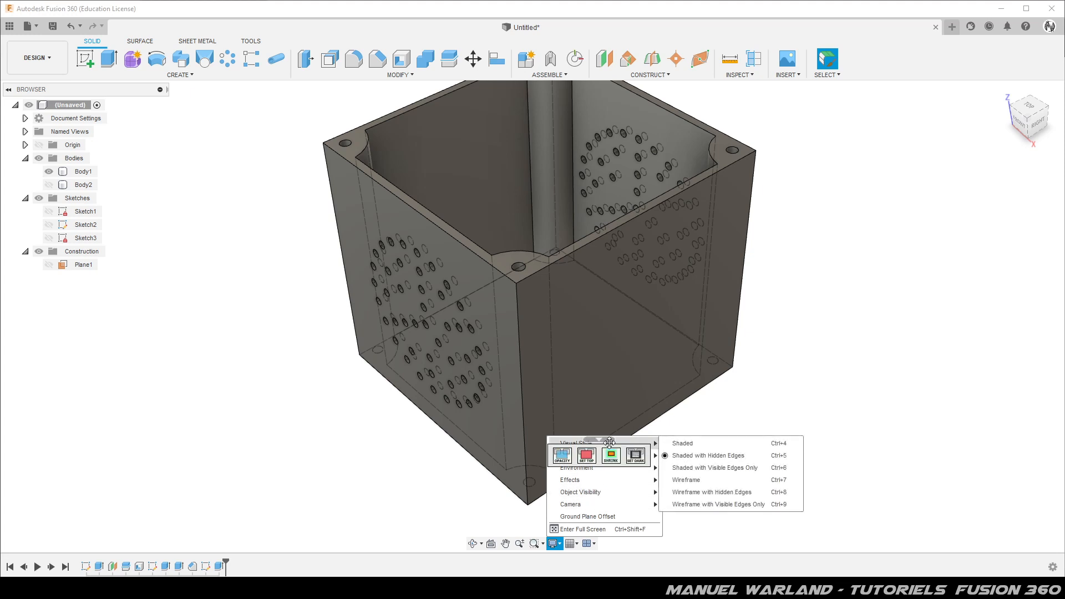
pyautogui.click(687, 471)
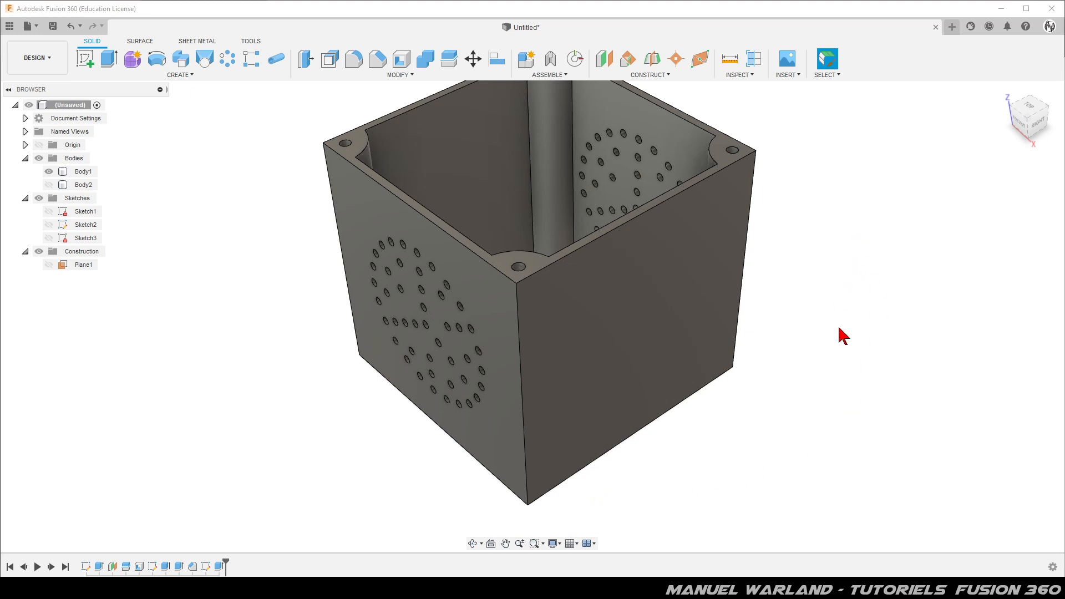
# Start a circular pattern of type Features with the hole-pattern extrusion Extrude4 as its object.
pyautogui.keyDown('shift'); pyautogui.moveTo(337, 380); pyautogui.dragTo(488, 280, button='middle'); pyautogui.keyUp('shift')
pyautogui.keyDown('shift'); pyautogui.moveTo(668, 323); pyautogui.dragTo(636, 339, button='middle'); pyautogui.keyUp('shift')
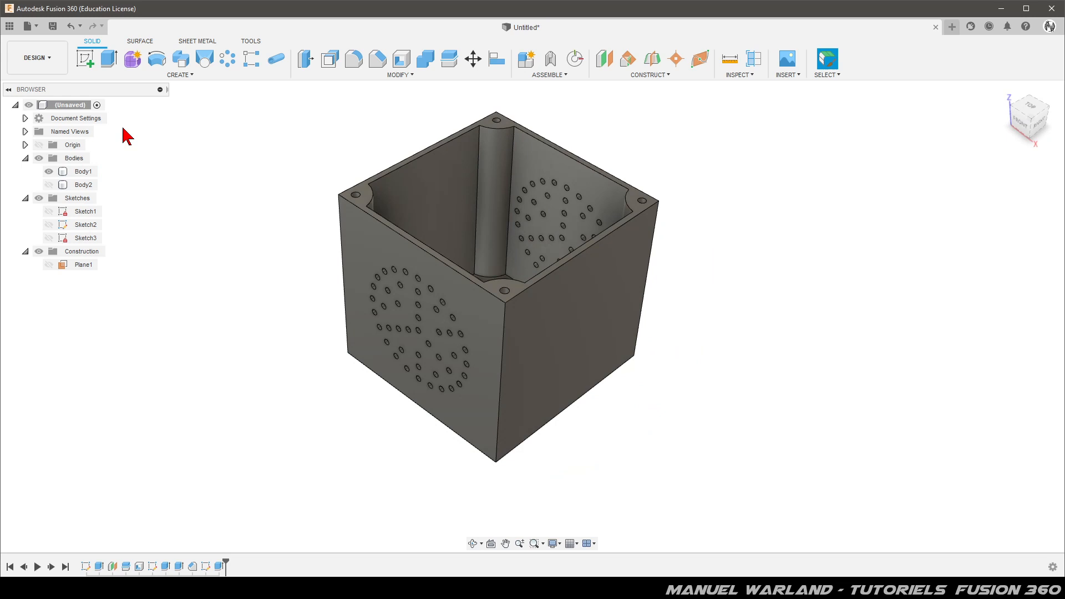
pyautogui.click(183, 76)
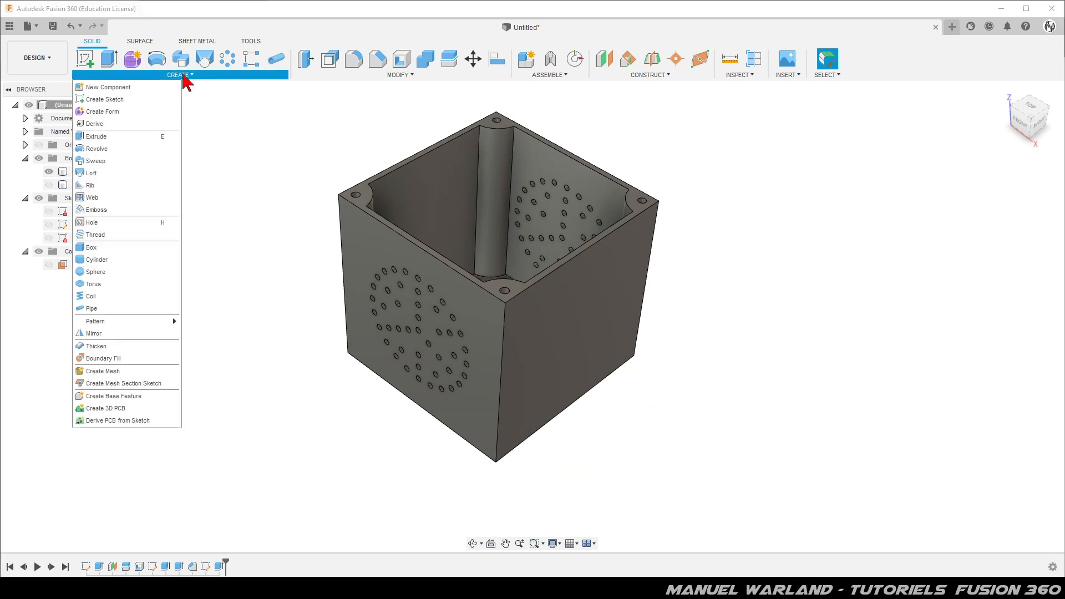
pyautogui.moveTo(149, 321)
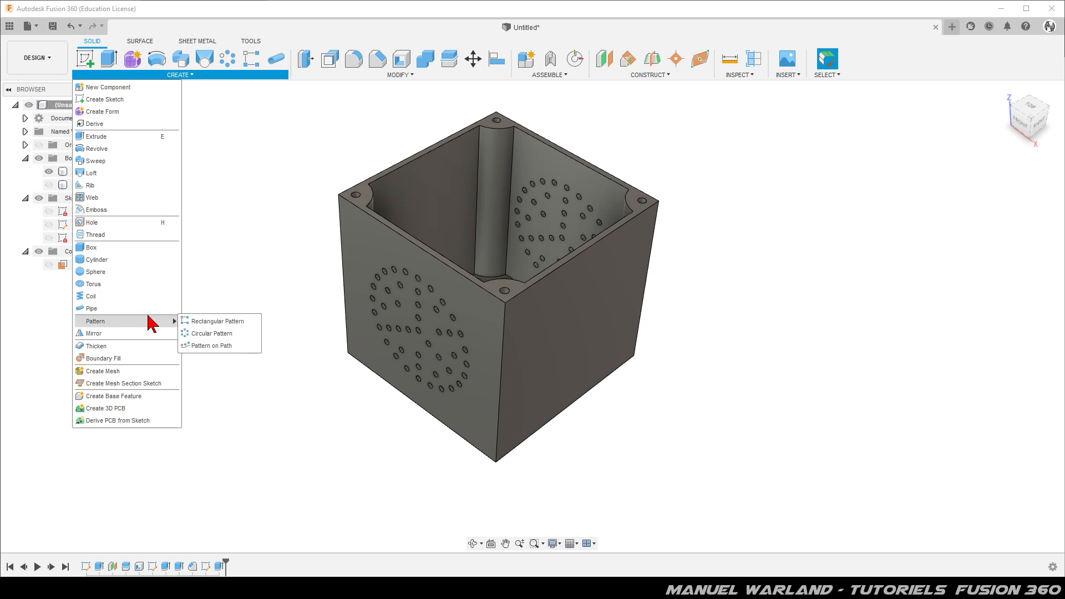
pyautogui.click(200, 334)
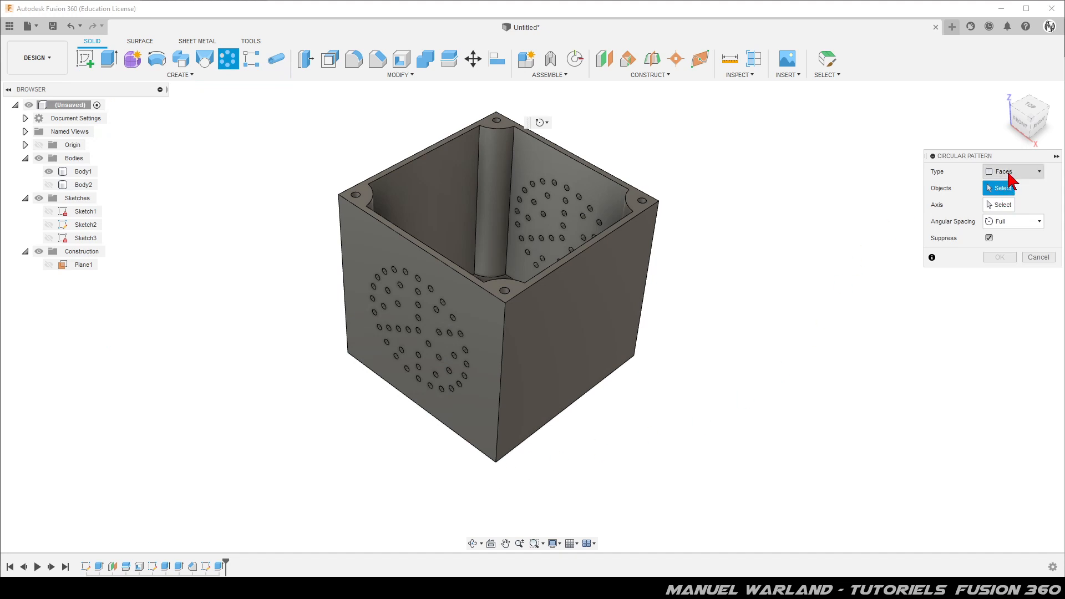
pyautogui.click(1010, 177)
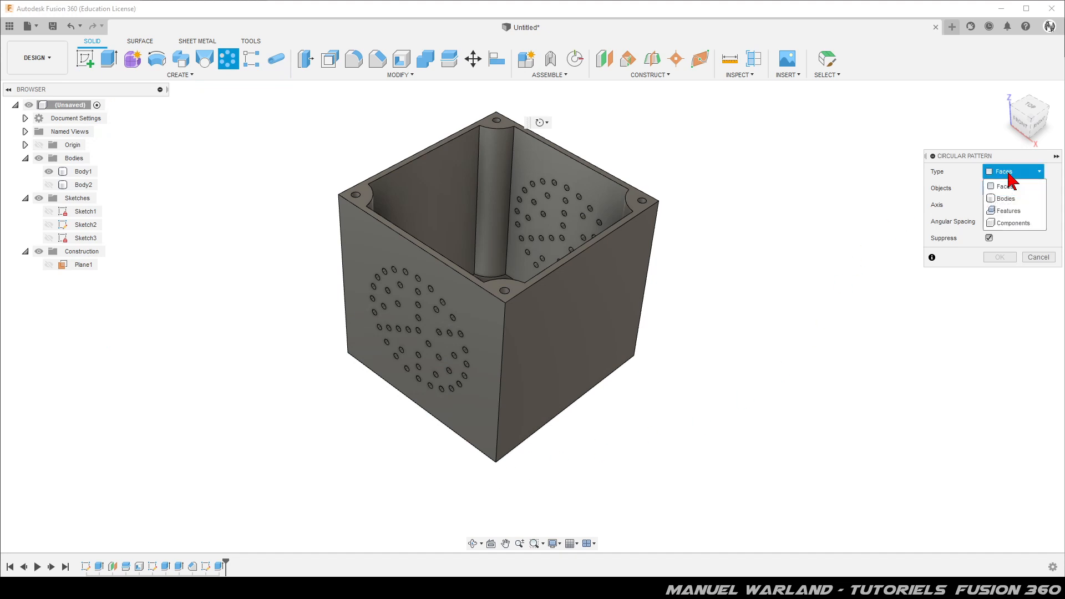
pyautogui.click(1008, 212)
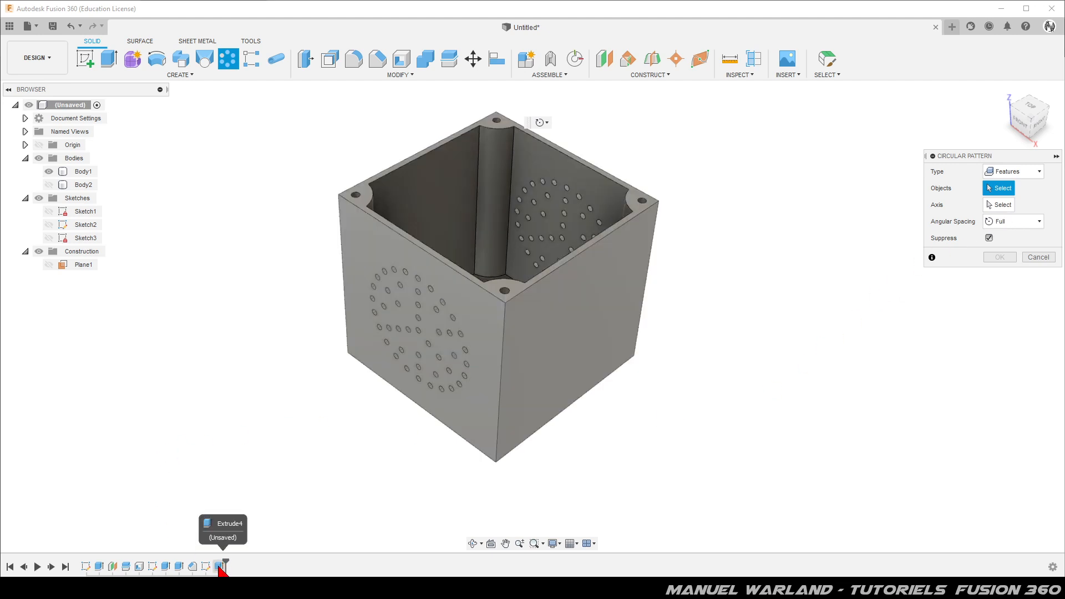
pyautogui.click(220, 569)
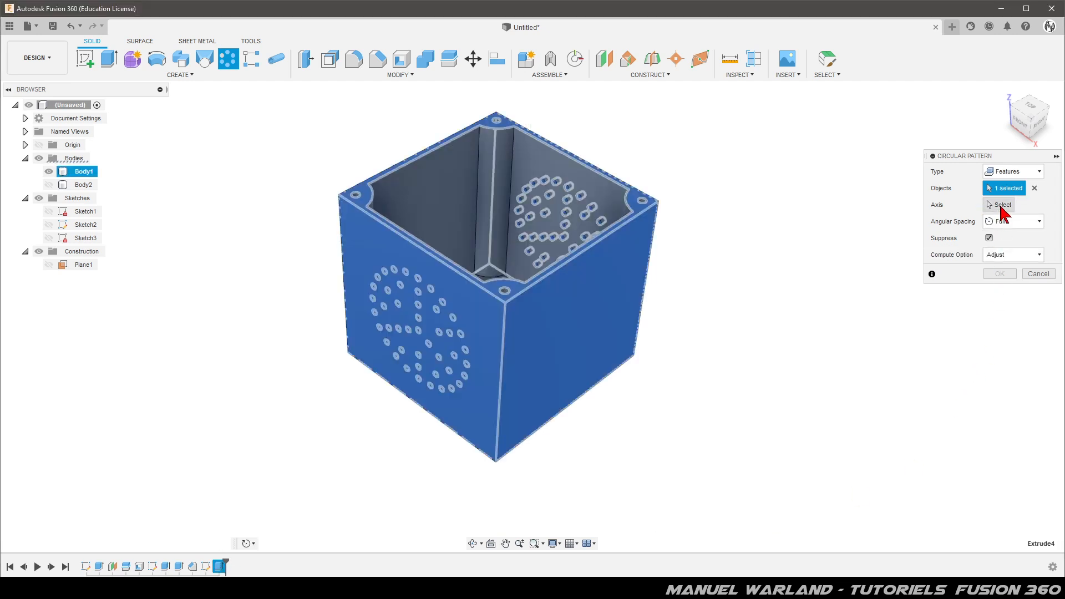
# Use the vertical Z axis as the pattern axis and create the full pattern with a quantity of 2.
pyautogui.click(1001, 205)
pyautogui.keyDown('shift'); pyautogui.moveTo(785, 404); pyautogui.dragTo(771, 409, button='middle'); pyautogui.keyUp('shift')
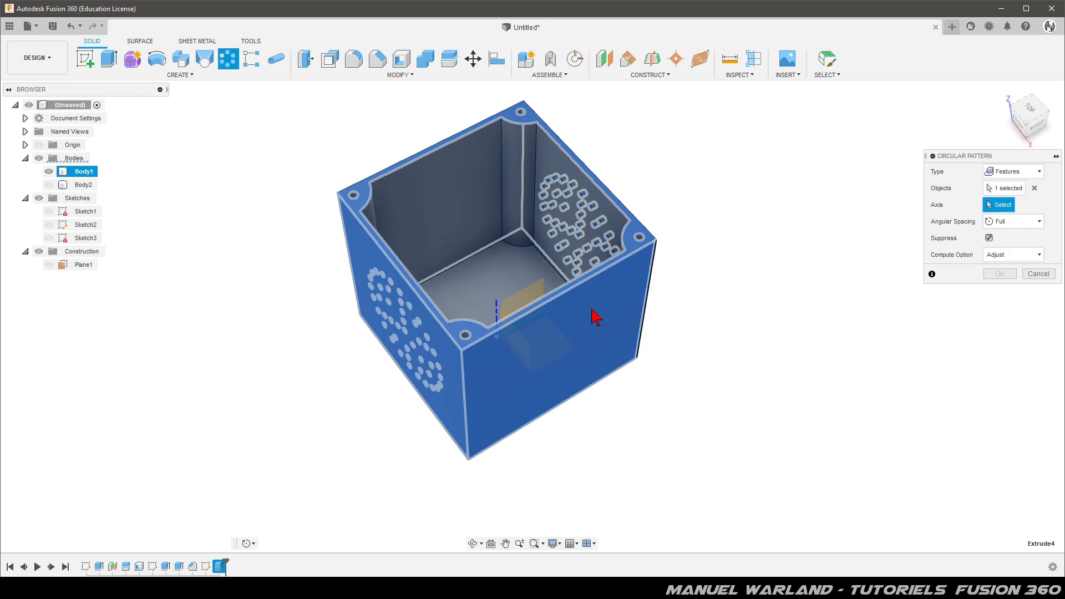
pyautogui.click(496, 309)
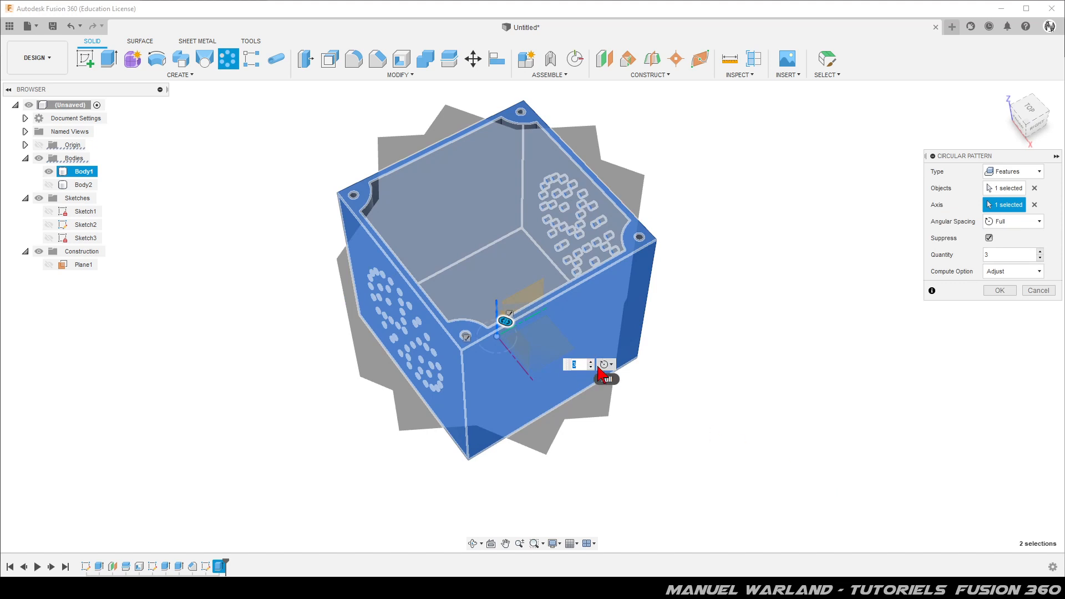
pyautogui.click(591, 367)
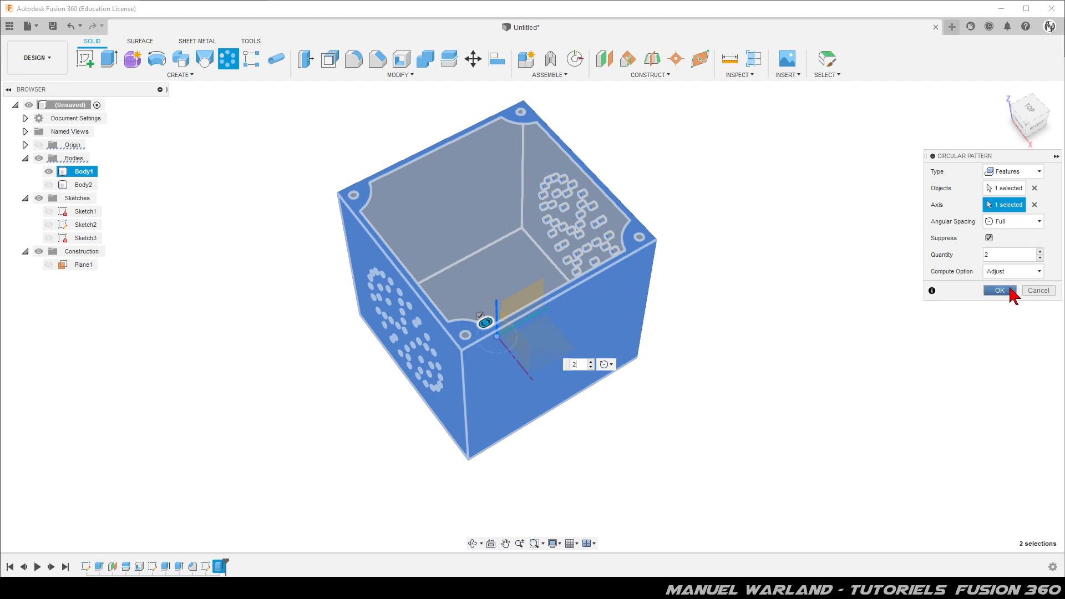
pyautogui.click(1000, 290)
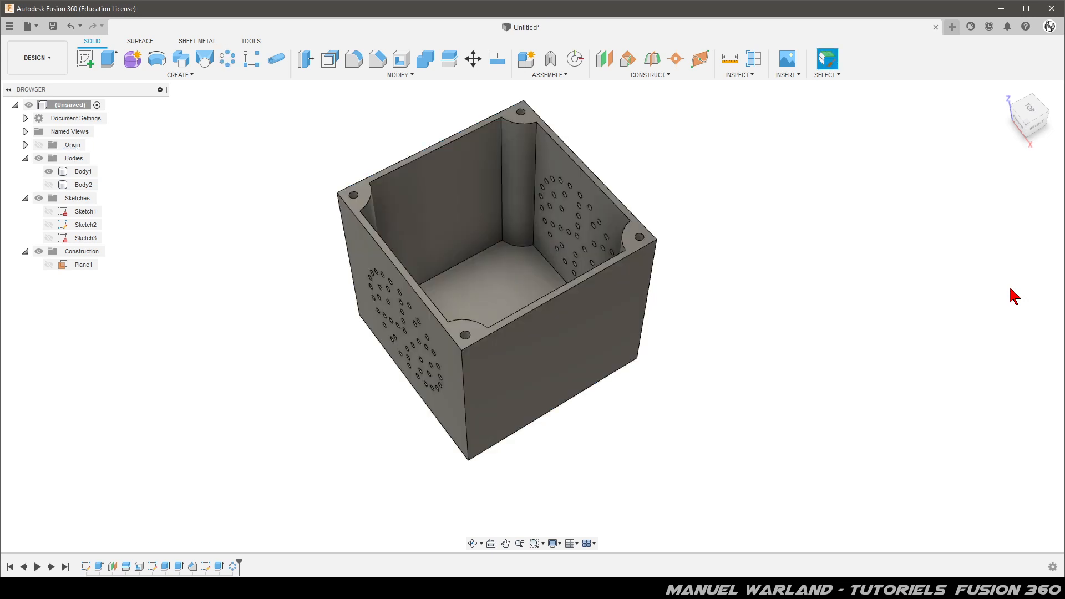
# Edit the circular pattern to a quantity of 4 and show the lid, Body2, again.
pyautogui.click(233, 566)
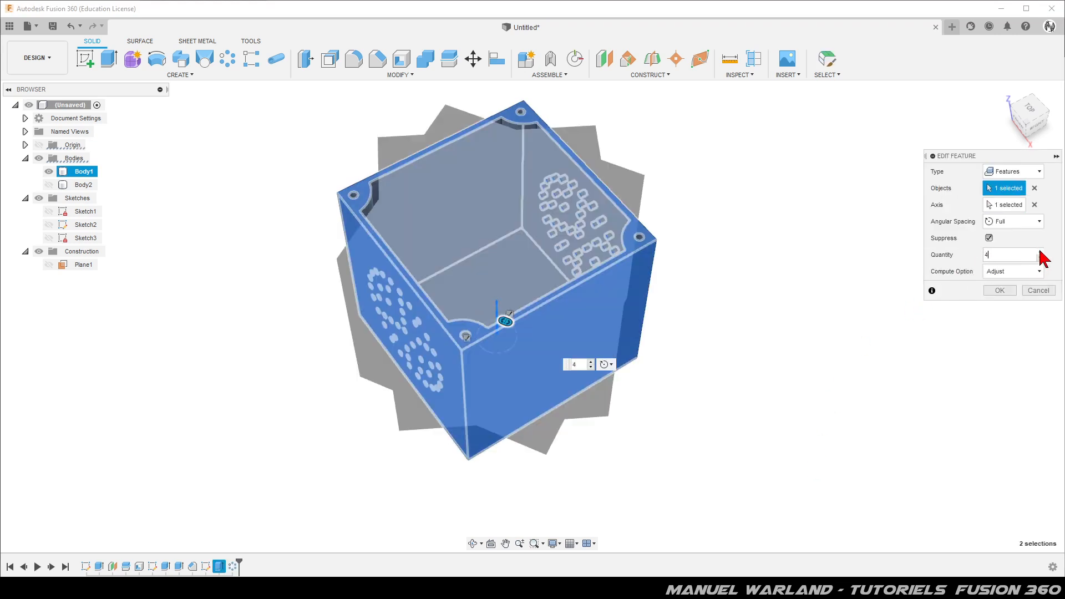
pyautogui.click(1000, 291)
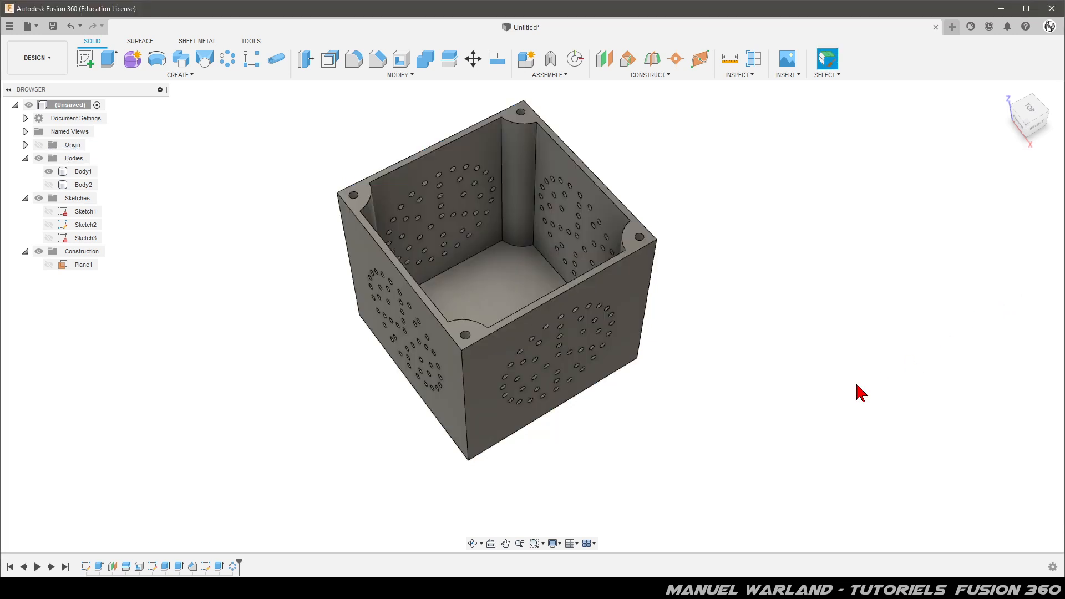
pyautogui.keyDown('shift'); pyautogui.moveTo(650, 426); pyautogui.dragTo(363, 110, button='middle'); pyautogui.keyUp('shift')
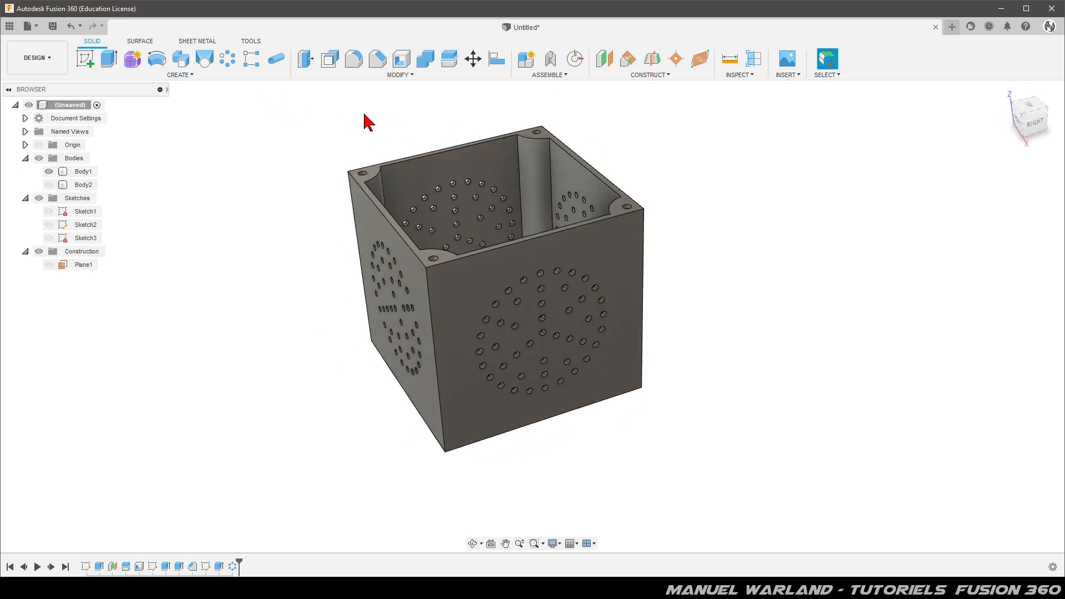
pyautogui.click(49, 185)
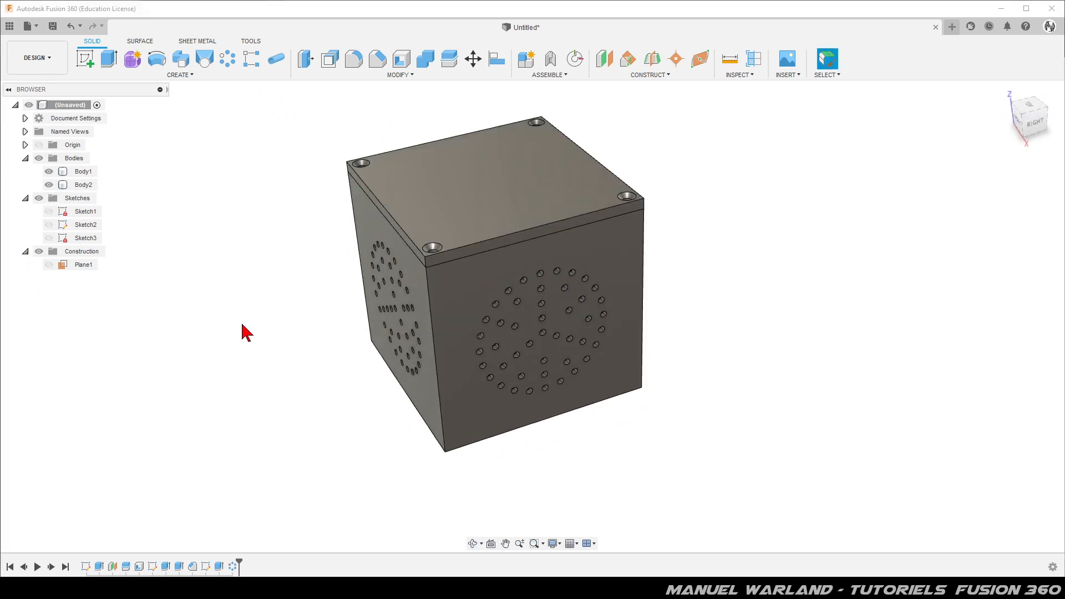
pyautogui.keyDown('shift'); pyautogui.moveTo(672, 442); pyautogui.dragTo(649, 339, button='middle'); pyautogui.keyUp('shift')
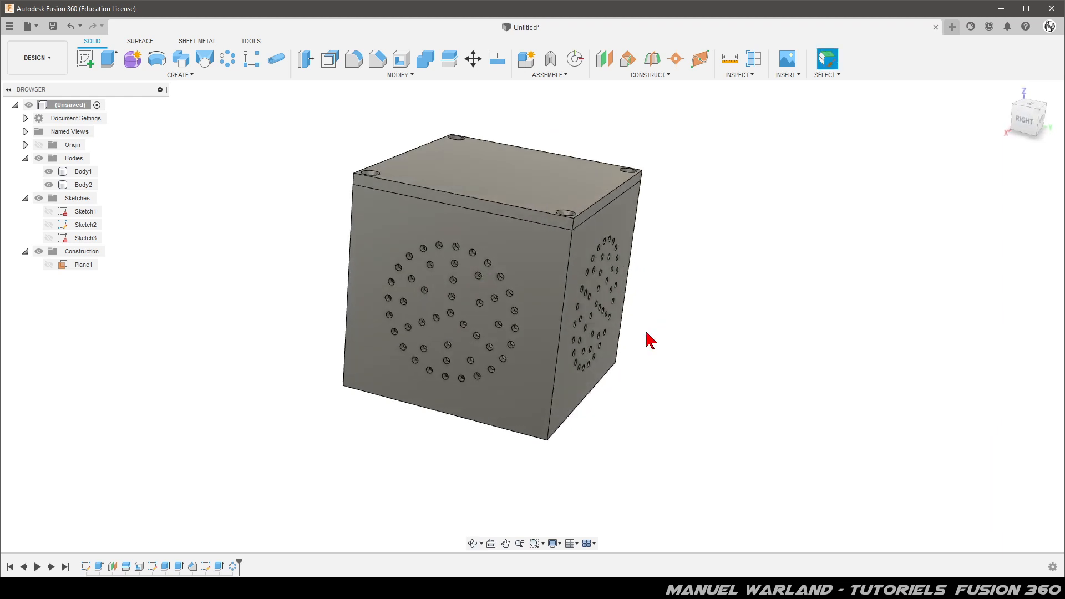
# Start a fillet and select the four vertical corner edges of the box body.
pyautogui.click(355, 61)
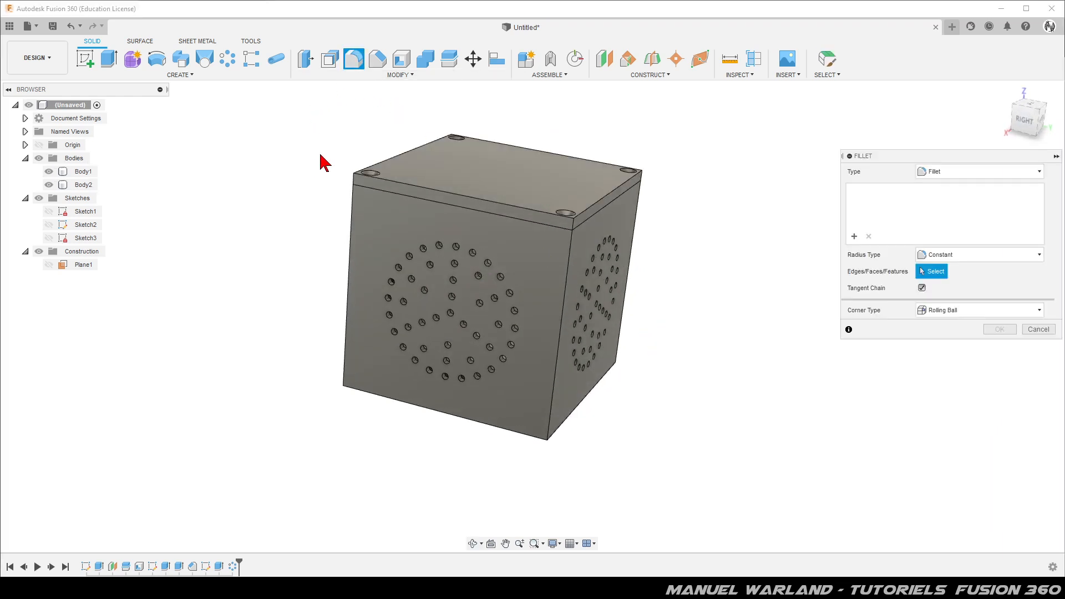
pyautogui.click(348, 227)
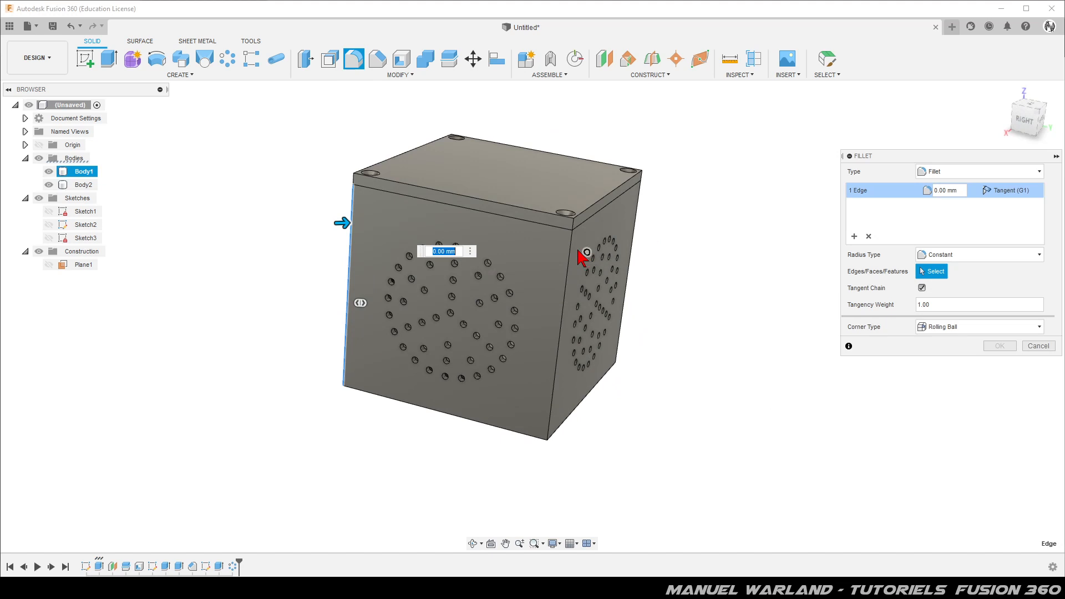
pyautogui.click(636, 210)
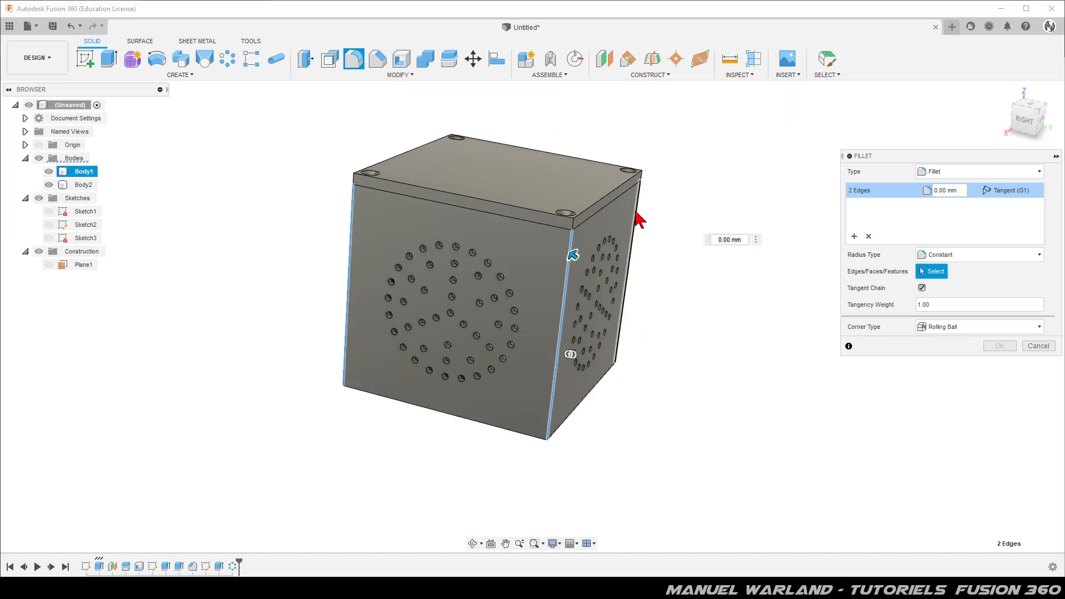
pyautogui.keyDown('shift'); pyautogui.moveTo(254, 242); pyautogui.dragTo(320, 271, button='middle'); pyautogui.keyUp('shift')
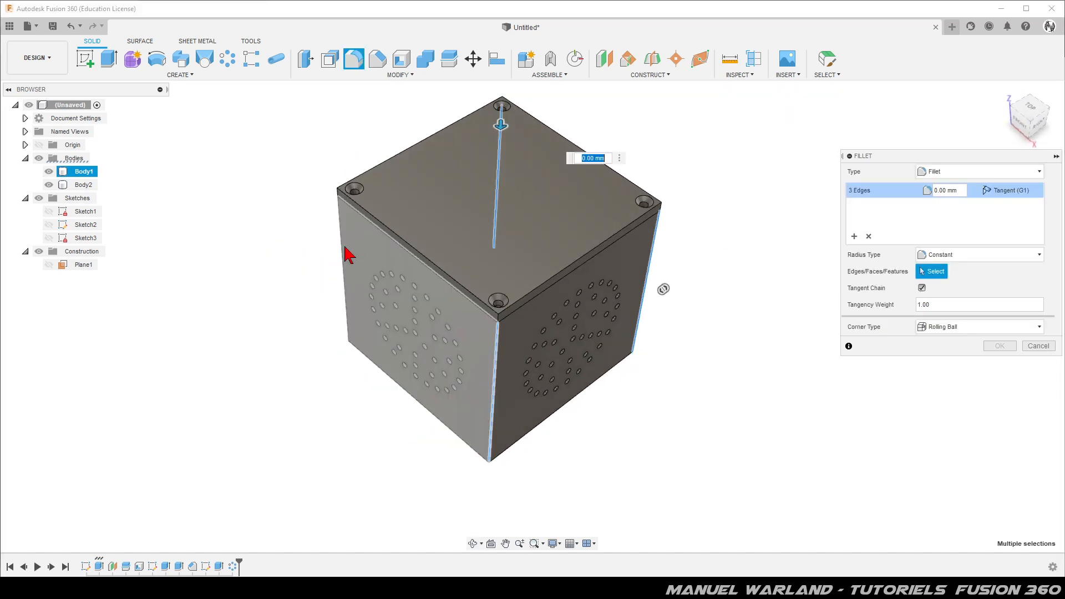
pyautogui.click(342, 255)
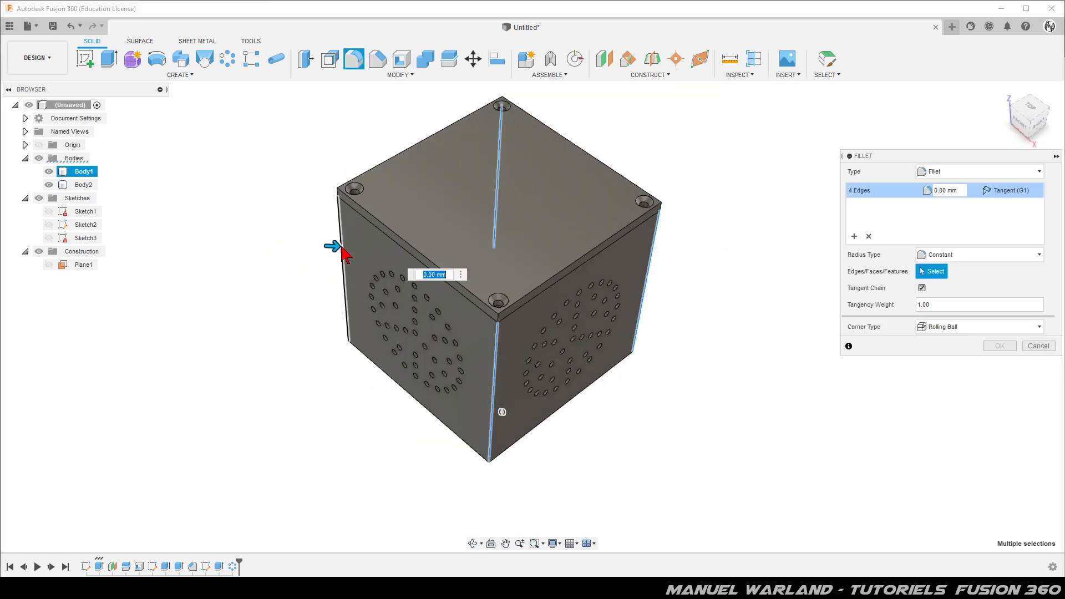
# Add the lid's four short vertical corner edges to the fillet selection alongside the body's corner edges.
pyautogui.click(497, 327)
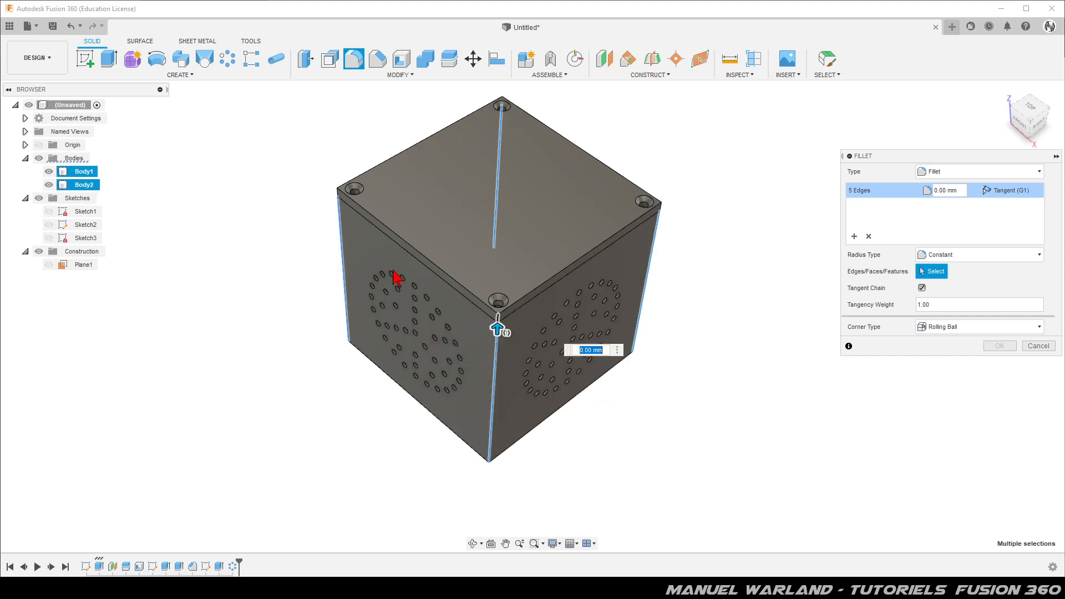
pyautogui.click(339, 192)
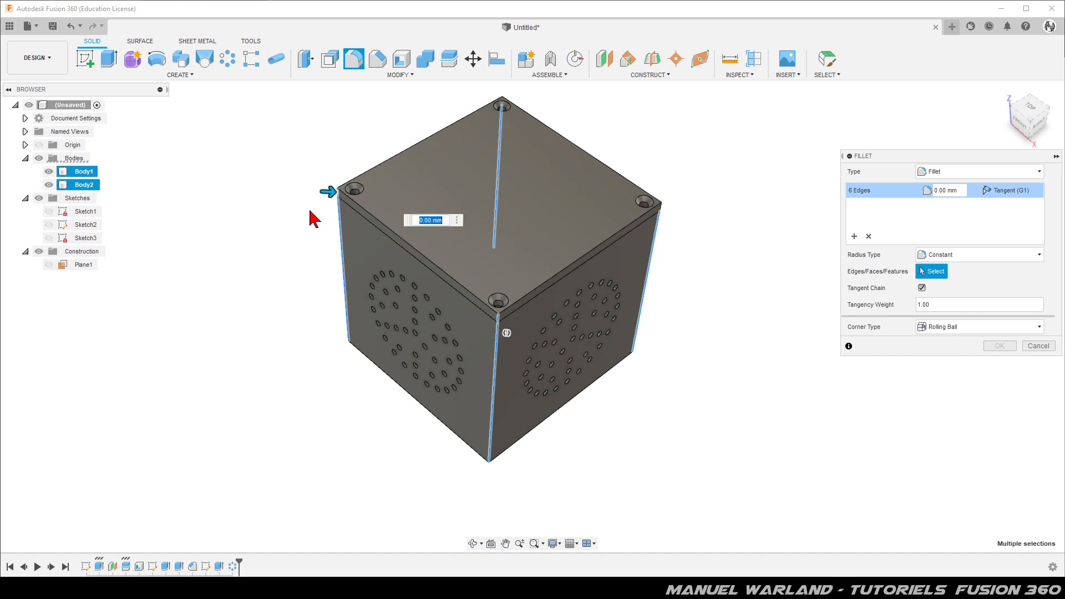
pyautogui.click(658, 208)
pyautogui.keyDown('shift'); pyautogui.moveTo(539, 342); pyautogui.dragTo(373, 387, button='middle'); pyautogui.keyUp('shift')
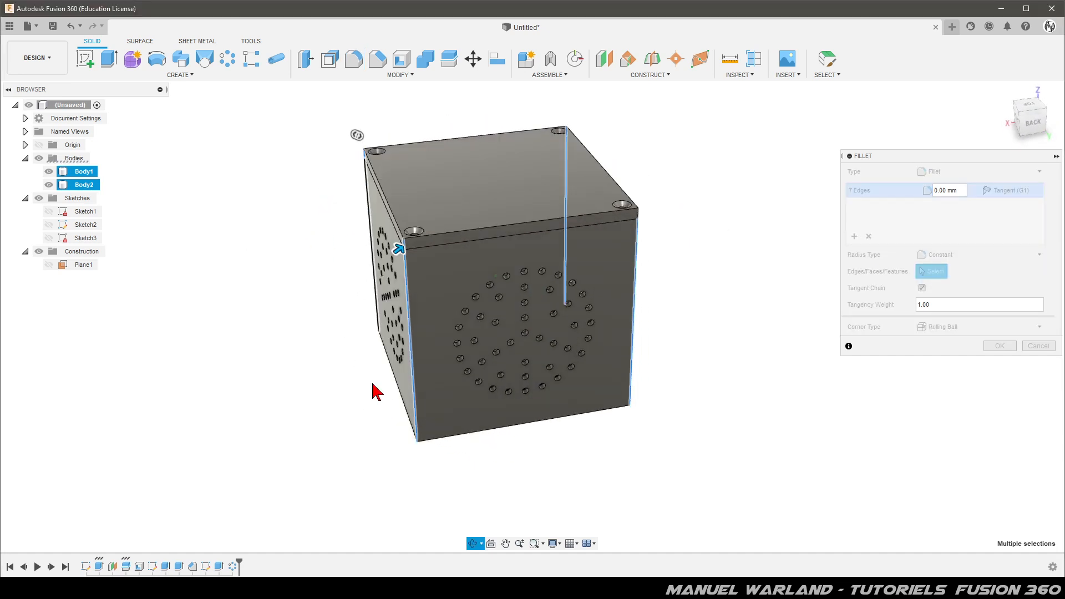
pyautogui.click(639, 216)
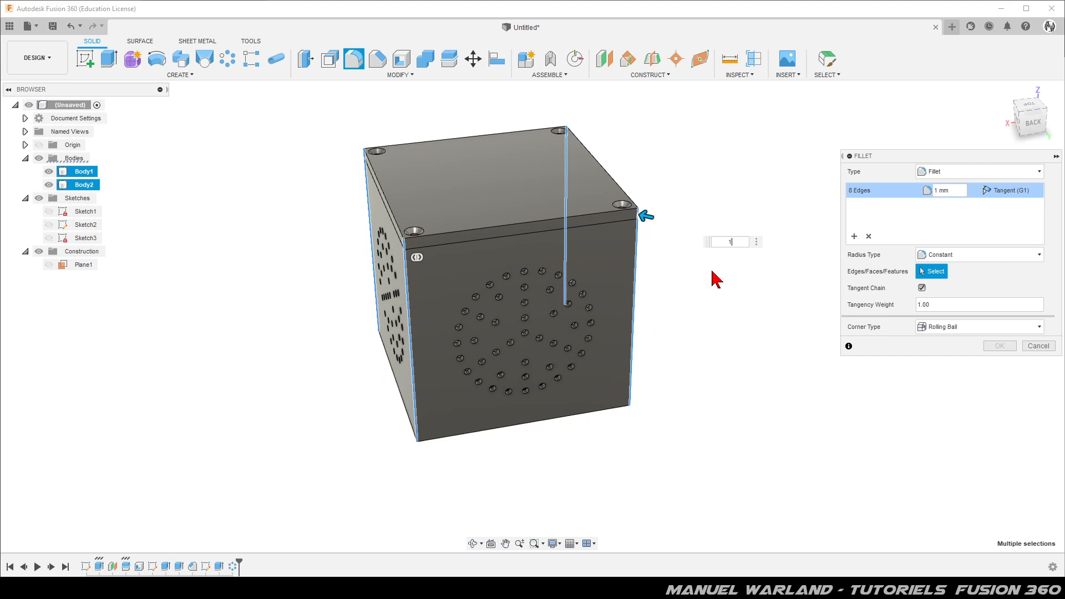
# Set the fillet radius to 5 mm and apply it to the vertical corner edges of box and lid.
pyautogui.scroll(2, 366, 244)
pyautogui.scroll(3, 443, 224)
pyautogui.keyDown('shift'); pyautogui.moveTo(419, 281); pyautogui.dragTo(430, 308, button='middle'); pyautogui.keyUp('shift')
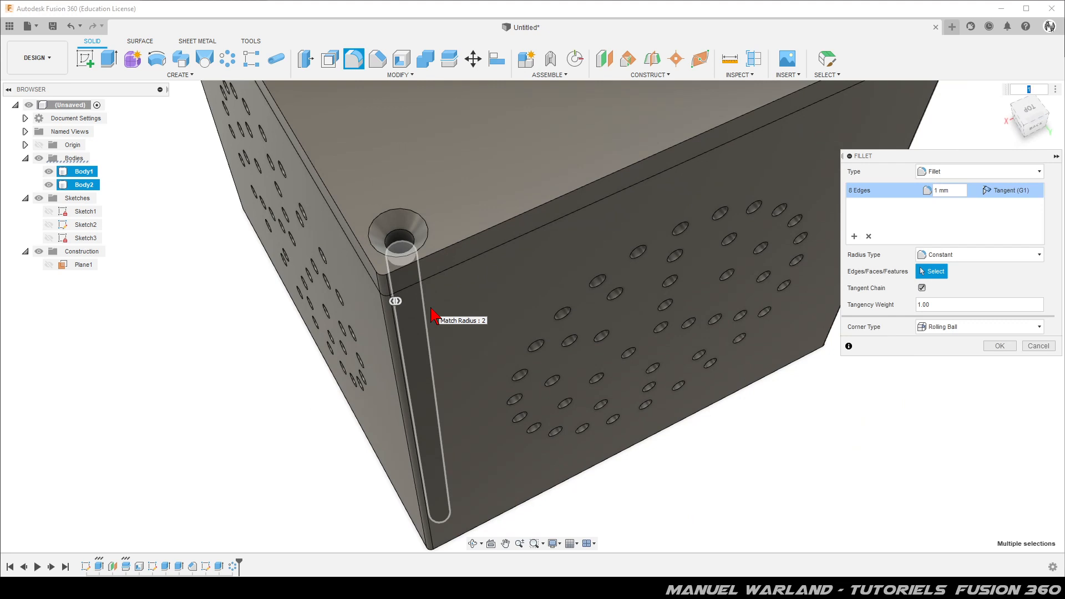
pyautogui.click(952, 191)
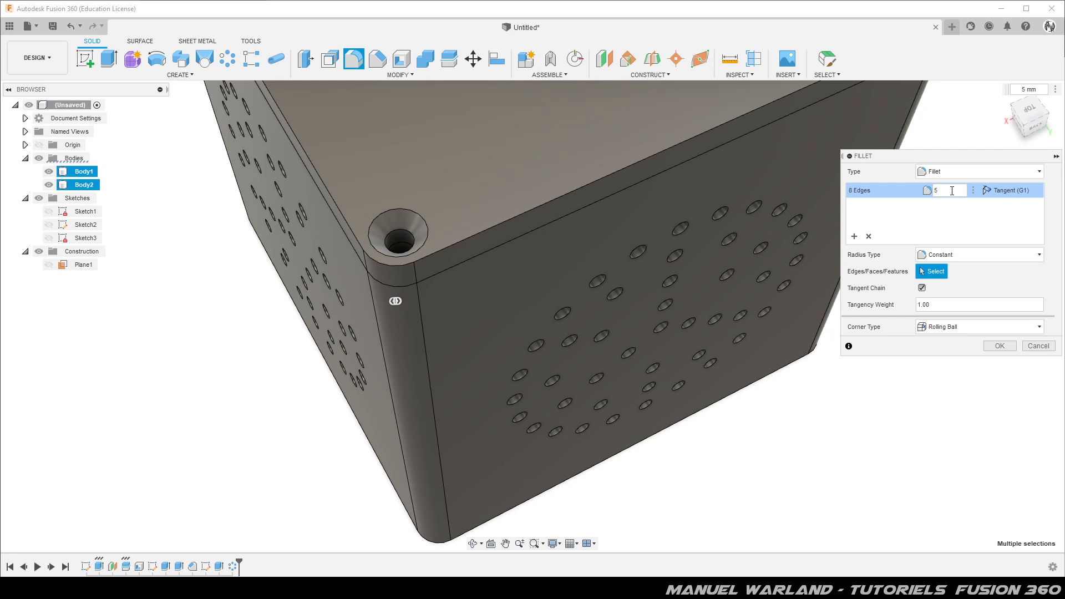
pyautogui.scroll(-5, 731, 341)
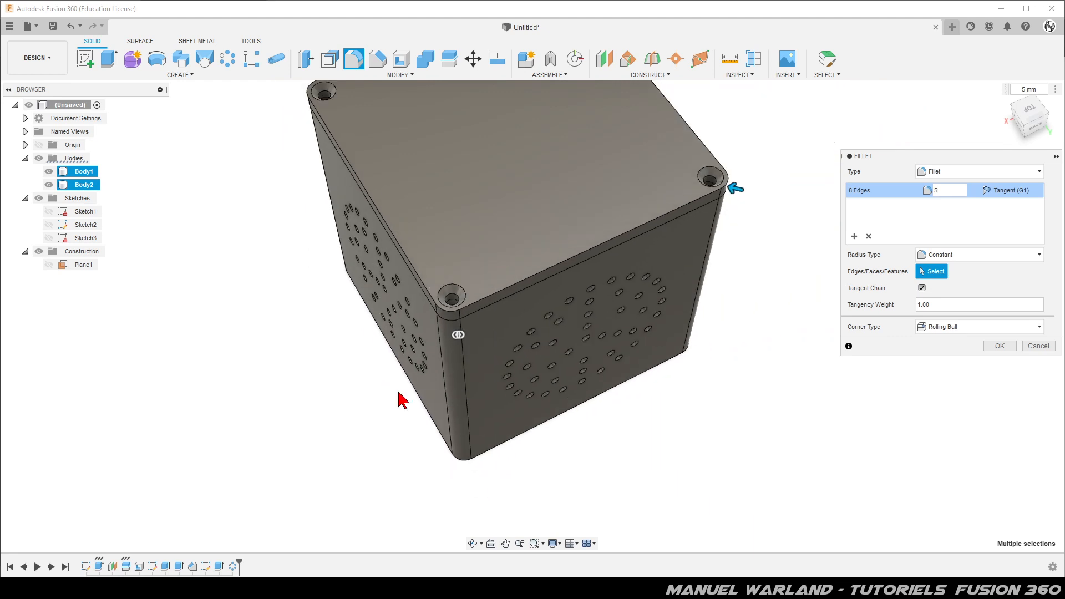
pyautogui.scroll(-1, 430, 408)
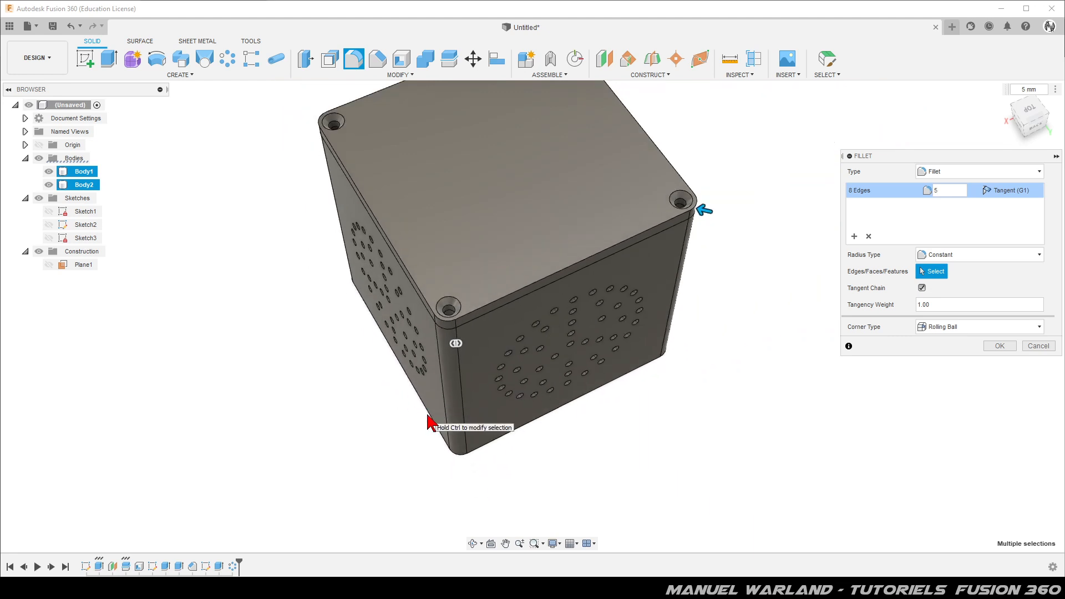
pyautogui.click(999, 345)
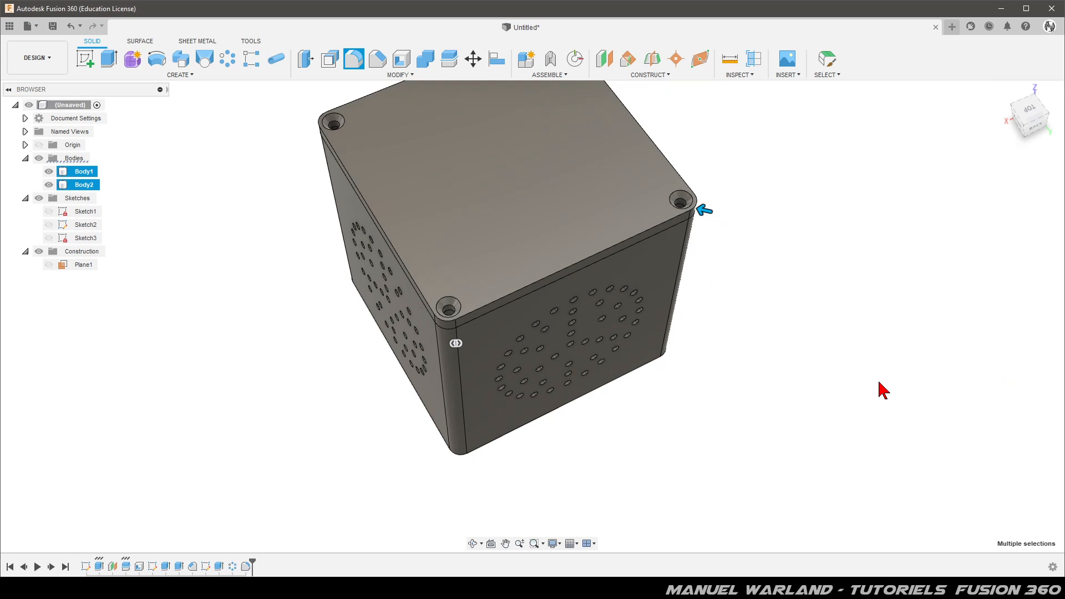
# Examine the filleted box and its perforated sides from several angles, and restore the home view.
pyautogui.keyDown('shift'); pyautogui.moveTo(626, 434); pyautogui.dragTo(621, 364, button='middle'); pyautogui.keyUp('shift')
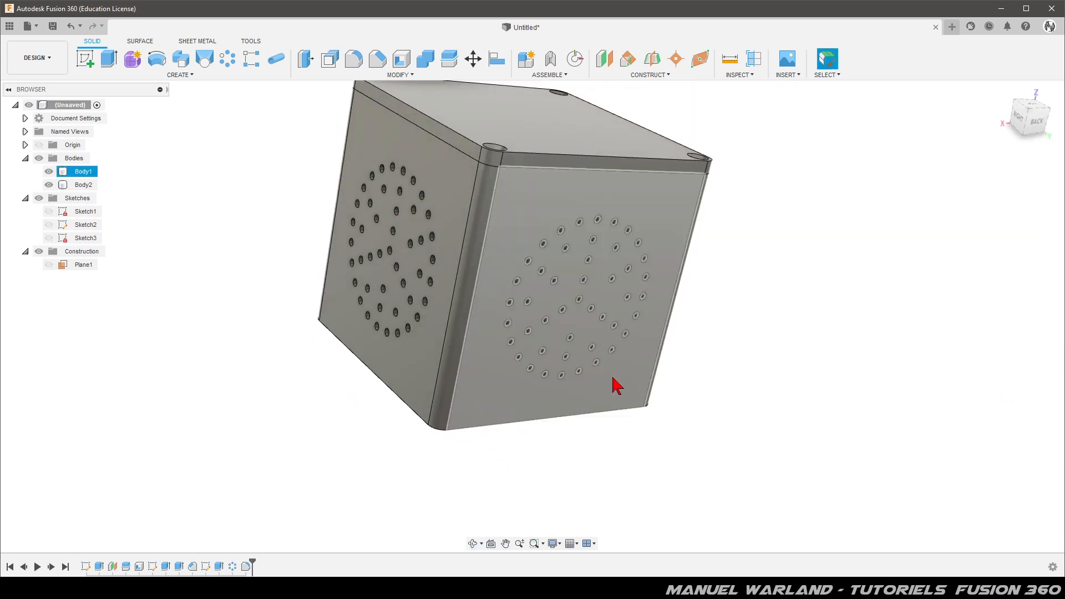
pyautogui.scroll(-1, 694, 444)
pyautogui.keyDown('shift'); pyautogui.moveTo(548, 453); pyautogui.dragTo(637, 411, button='middle'); pyautogui.keyUp('shift')
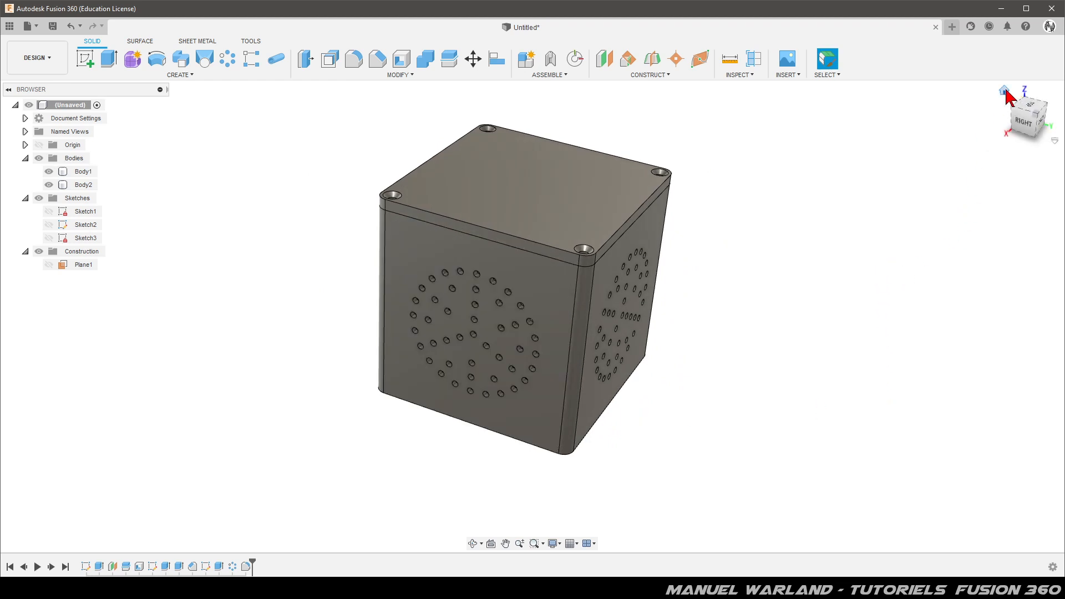
pyautogui.click(1005, 91)
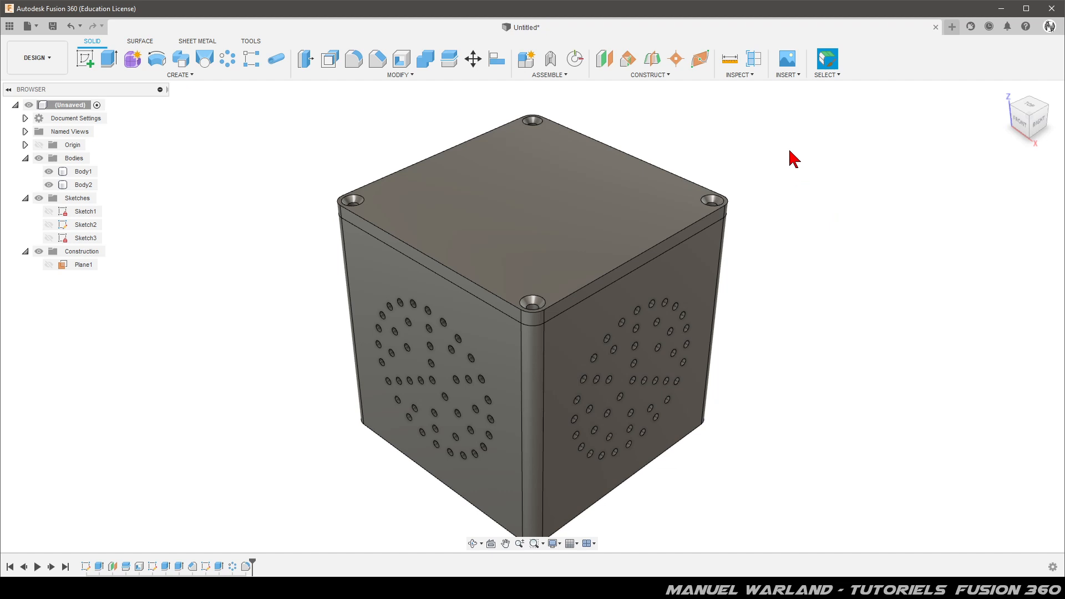